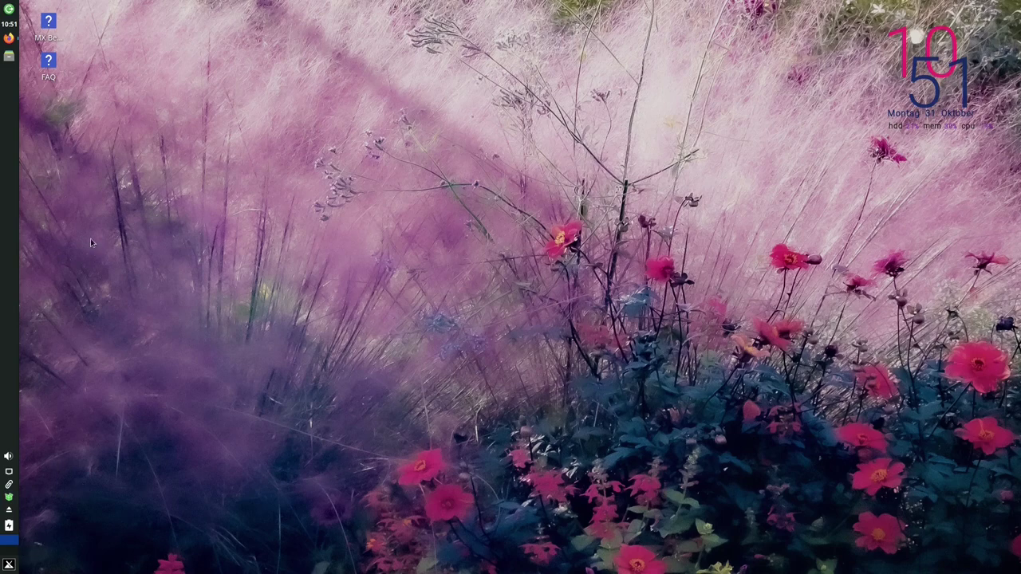
# Run uname -a in a terminal to confirm kernel 5.10.0-18-amd64 is running, then close the terminal
pyautogui.hotkey('ctrl', 'alt', 't')
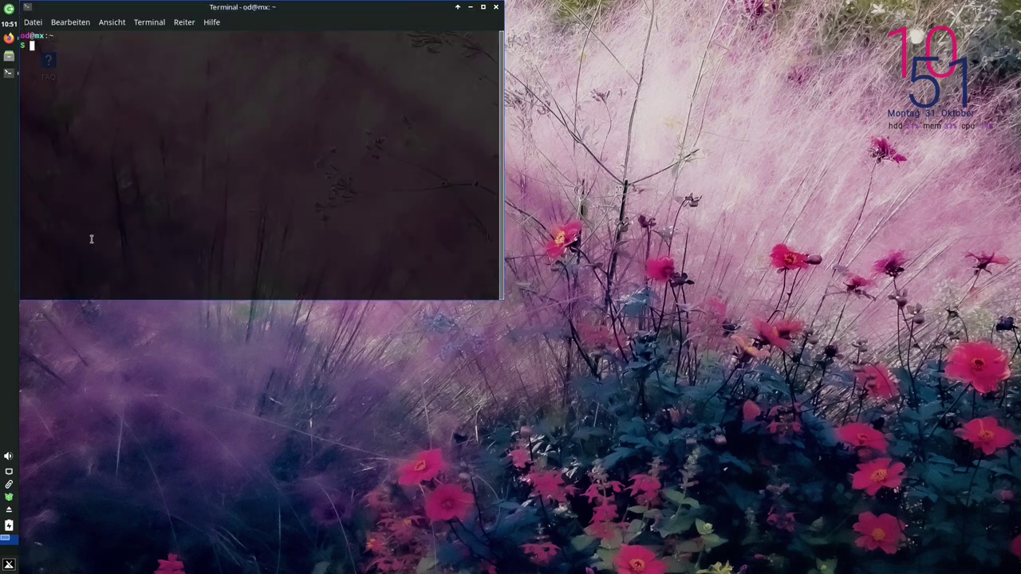
pyautogui.write('uname -a')
pyautogui.press('Return')
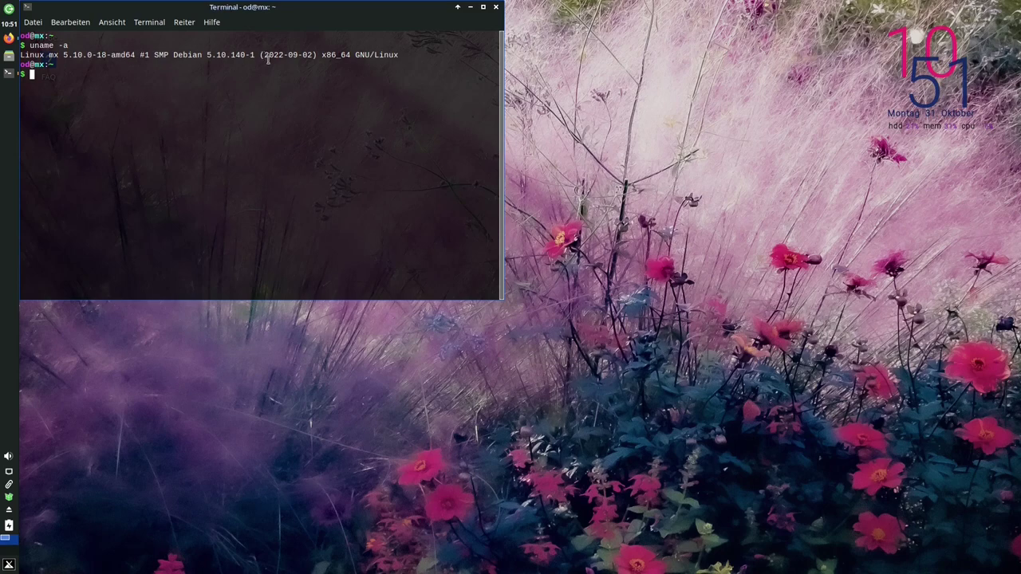
pyautogui.click(496, 10)
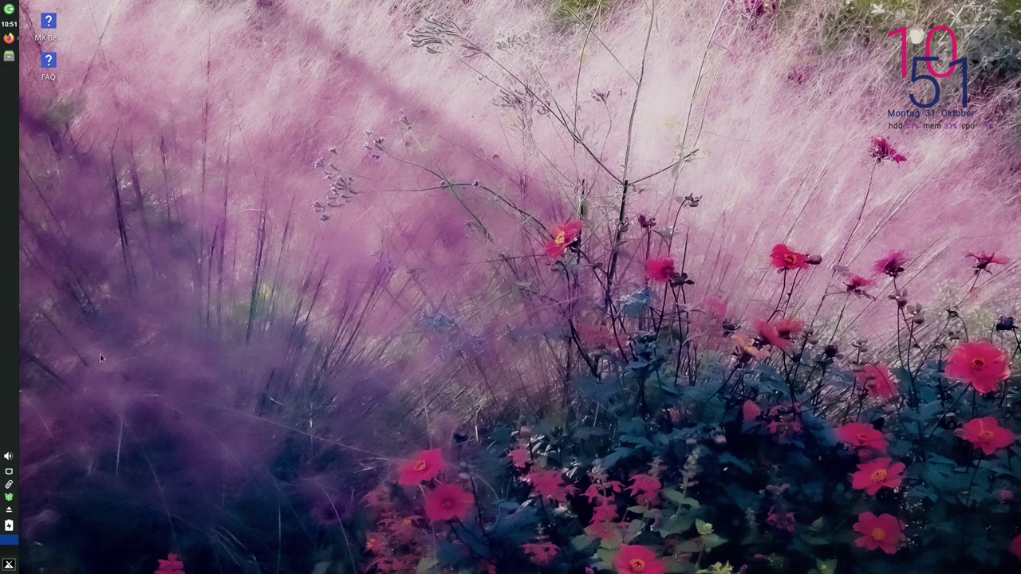
# Launch MX Paket-Installer via a menu search for 'paket' and authenticate with the administrator password
pyautogui.click(9, 565)
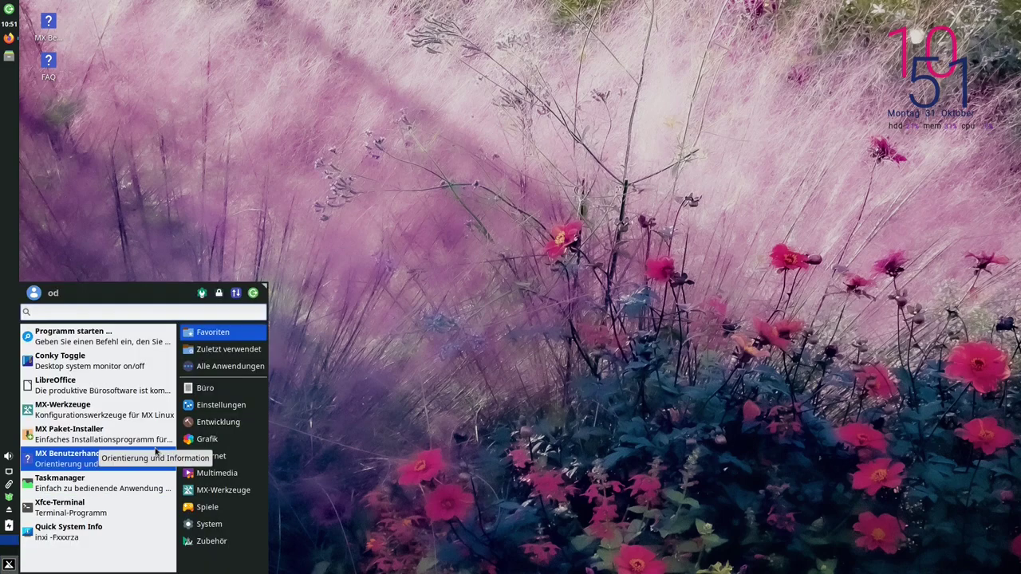
pyautogui.write('paket')
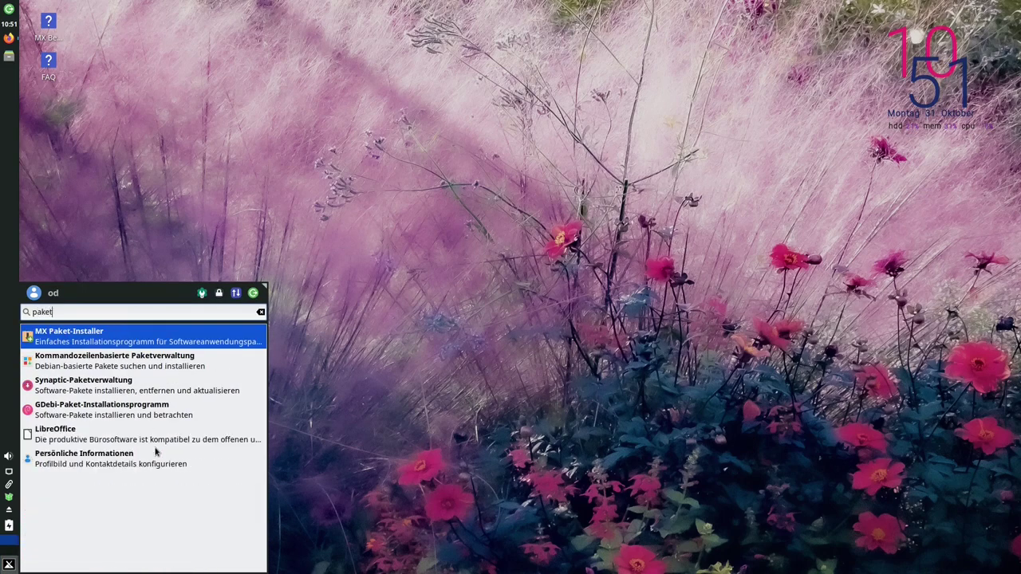
pyautogui.click(106, 339)
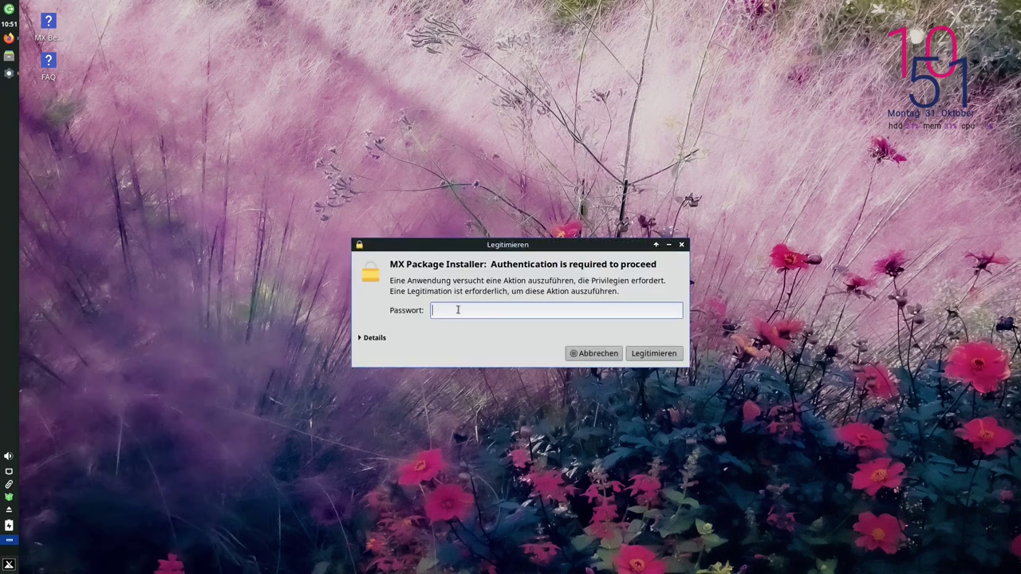
pyautogui.write('••')
pyautogui.press('Return')
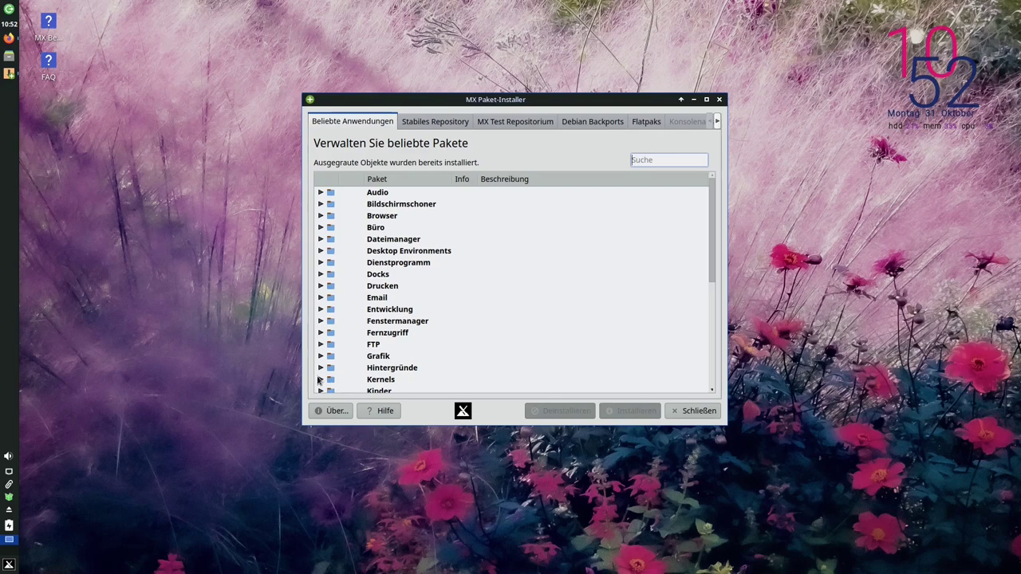
# Expand the Kernels category to list the Debian 5.14–5.18 AHS kernels, and move the window right
pyautogui.click(321, 379)
pyautogui.scroll(-5, 467, 311)
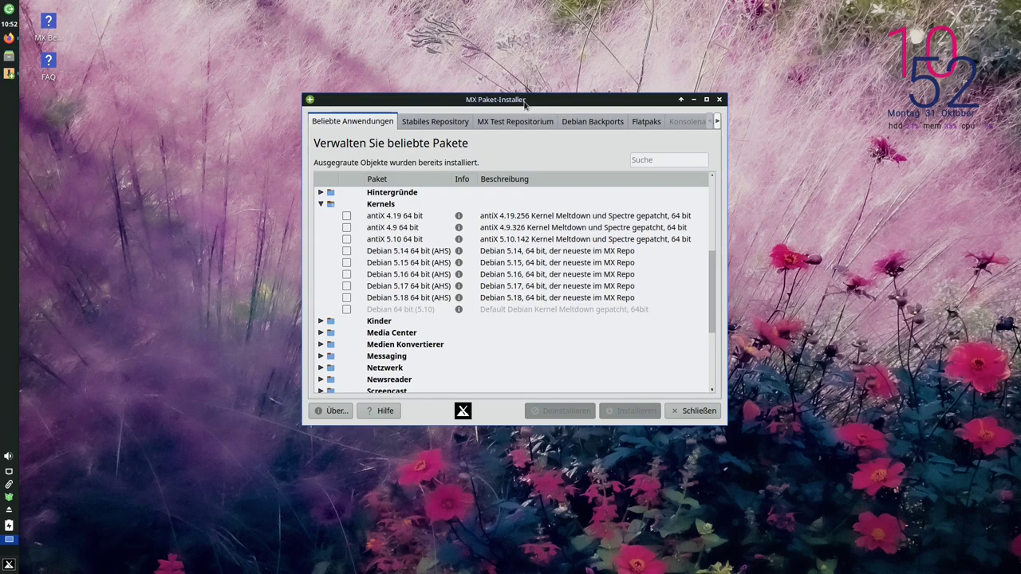
pyautogui.moveTo(540, 100); pyautogui.dragTo(801, 105)
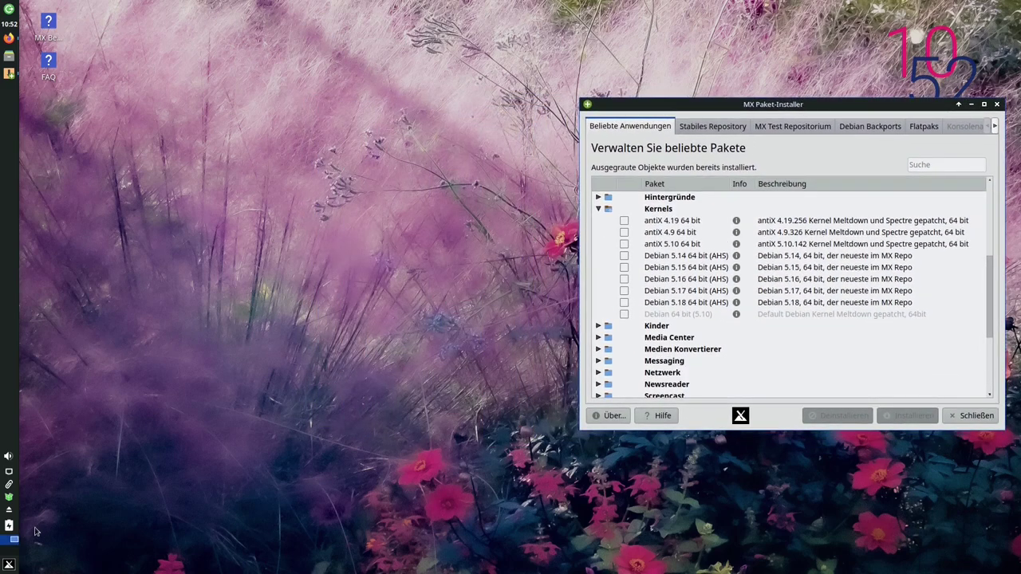
# Launch MX Repo Manager via a menu search for 'repo', authenticate, and place it left of the installer
pyautogui.click(9, 564)
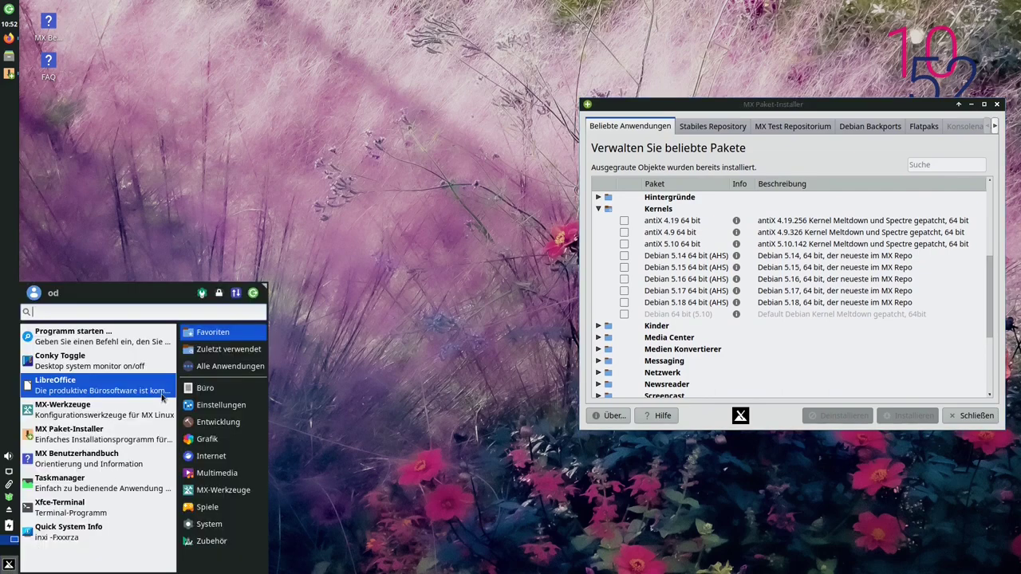
pyautogui.write('repo')
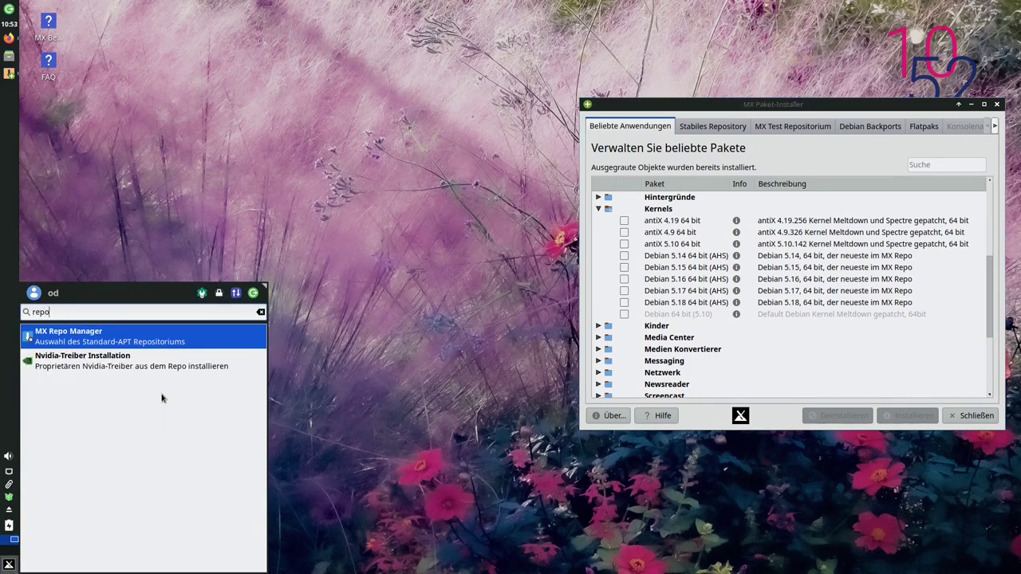
pyautogui.click(95, 339)
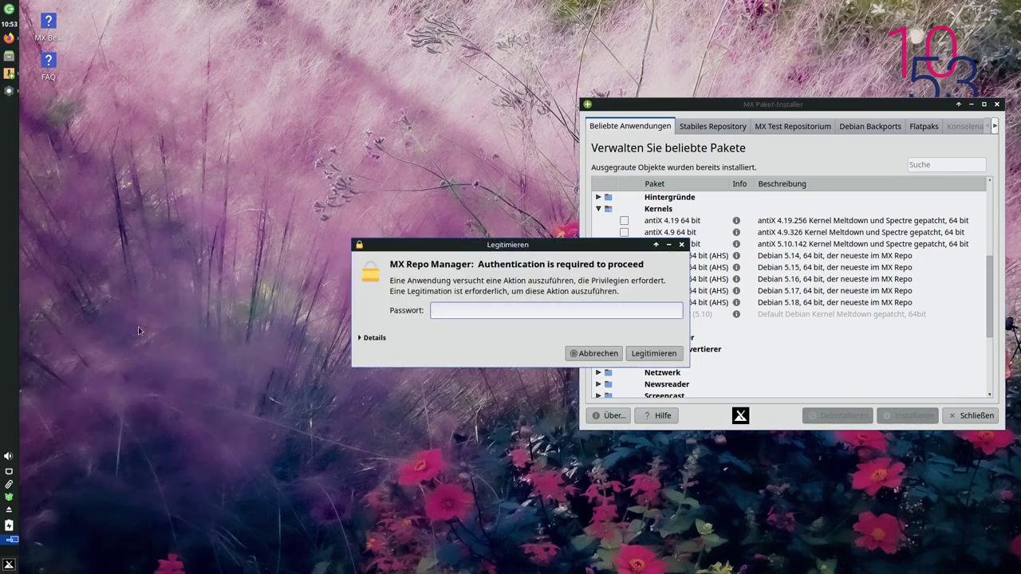
pyautogui.press('Return')
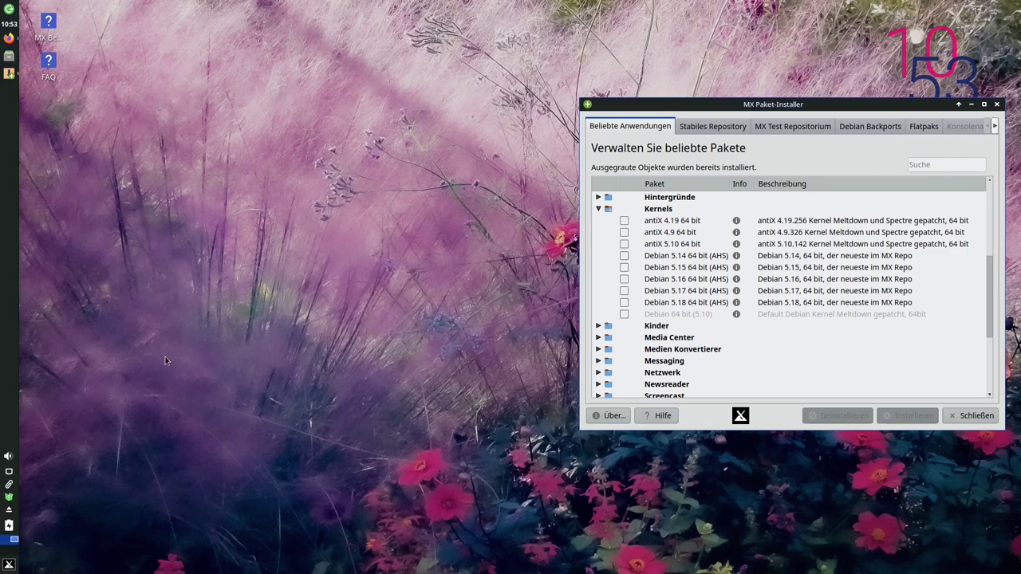
pyautogui.moveTo(521, 75); pyautogui.dragTo(347, 84)
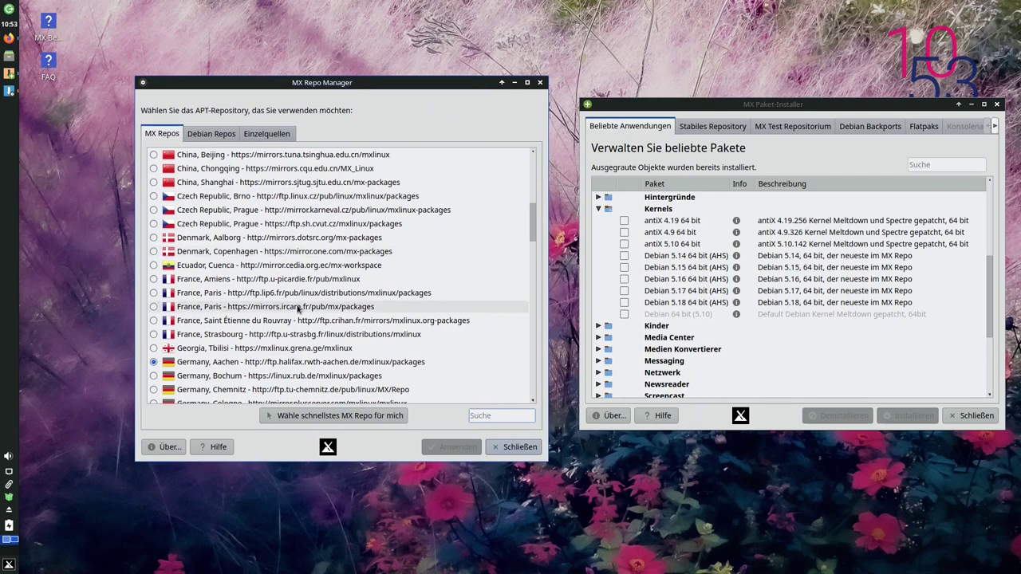
# Review the Debian Repos and Einzelquellen lists in a widened Repo Manager, then close the package installer
pyautogui.hotkey('ctrl', 'Tab')
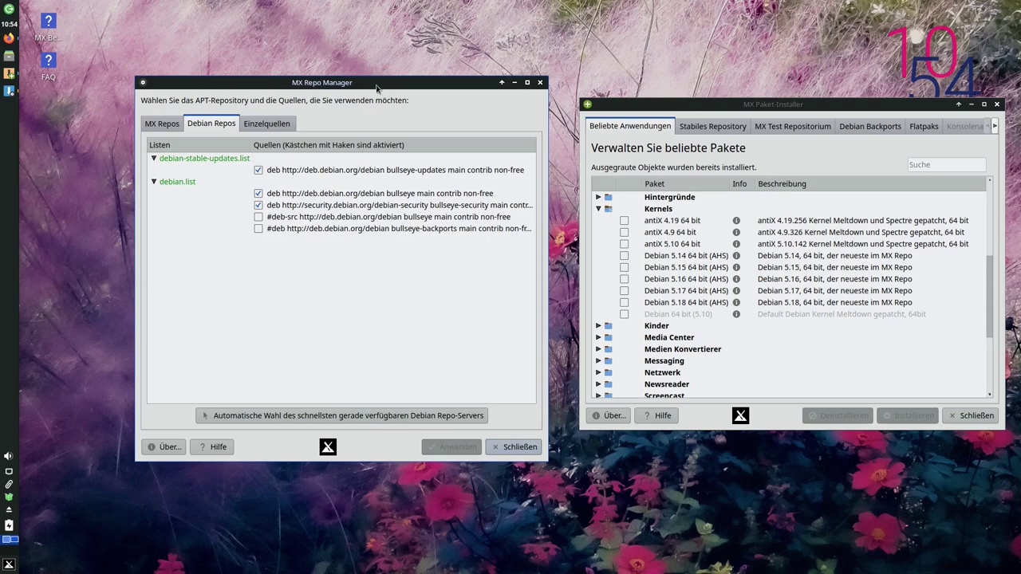
pyautogui.moveTo(377, 88); pyautogui.dragTo(312, 83)
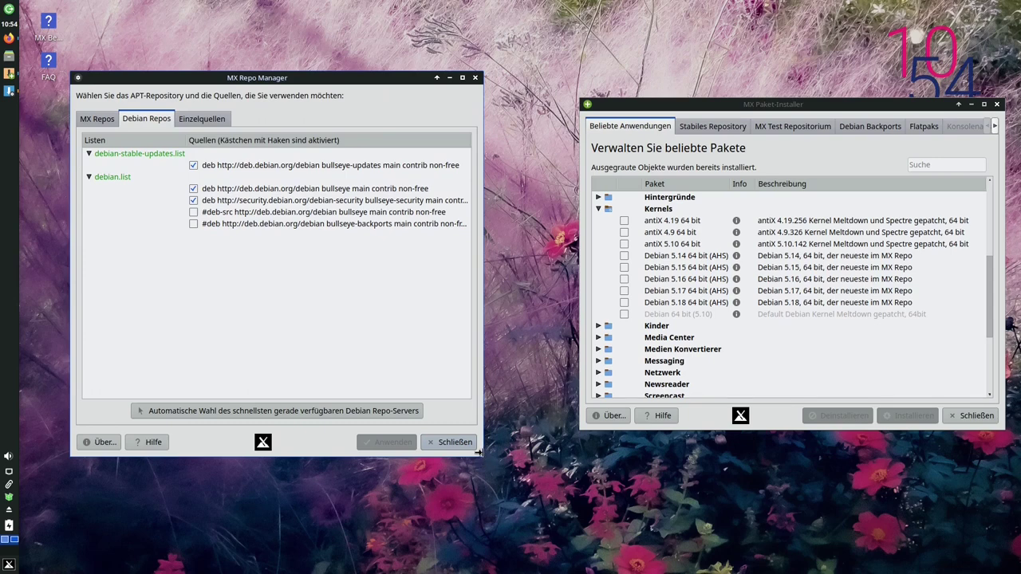
pyautogui.moveTo(482, 459); pyautogui.dragTo(559, 459)
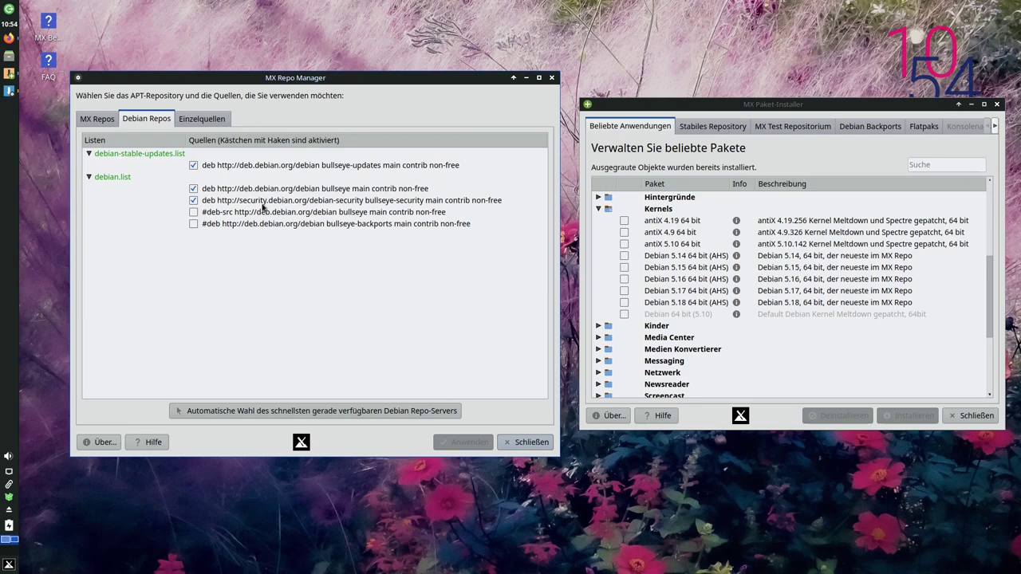
pyautogui.click(203, 121)
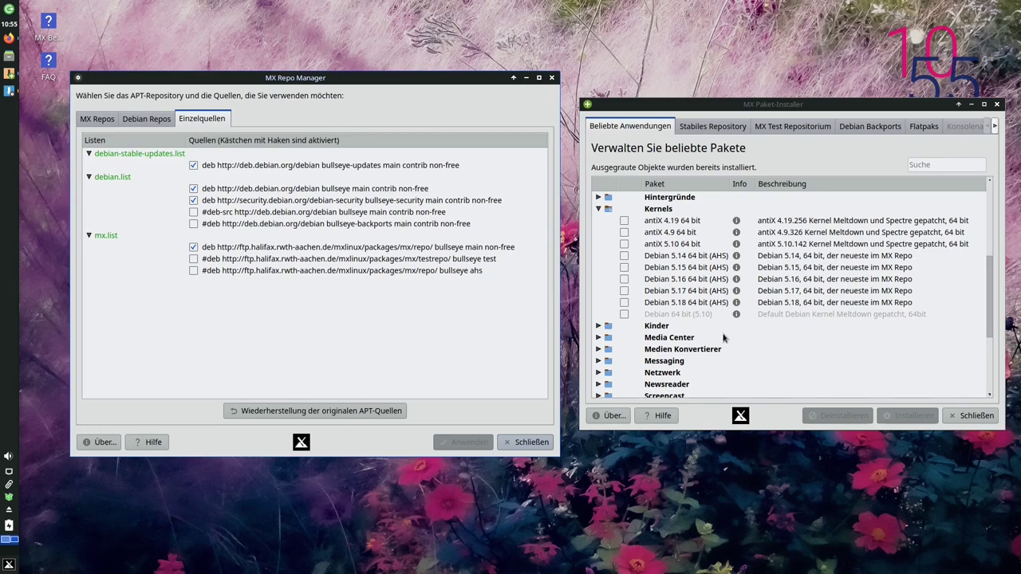
pyautogui.click(975, 416)
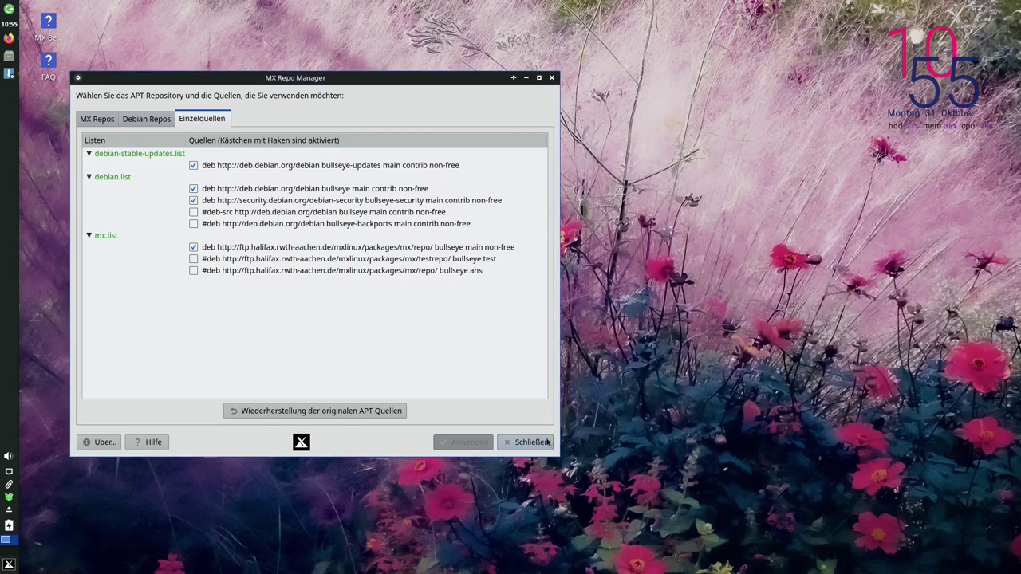
# Close MX Repo Manager with its Schließen button
pyautogui.click(548, 442)
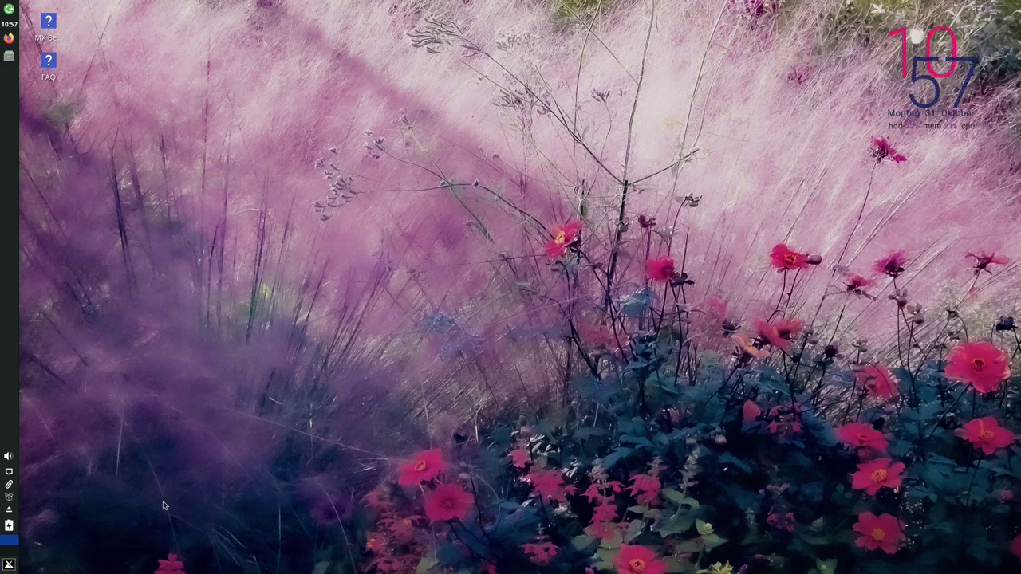
# Verify with uname -a that kernel 5.18.0-4mx-amd64 is now running, highlight the version, and close the terminal
pyautogui.hotkey('ctrl', 'alt', 't')
pyautogui.write('uname -a')
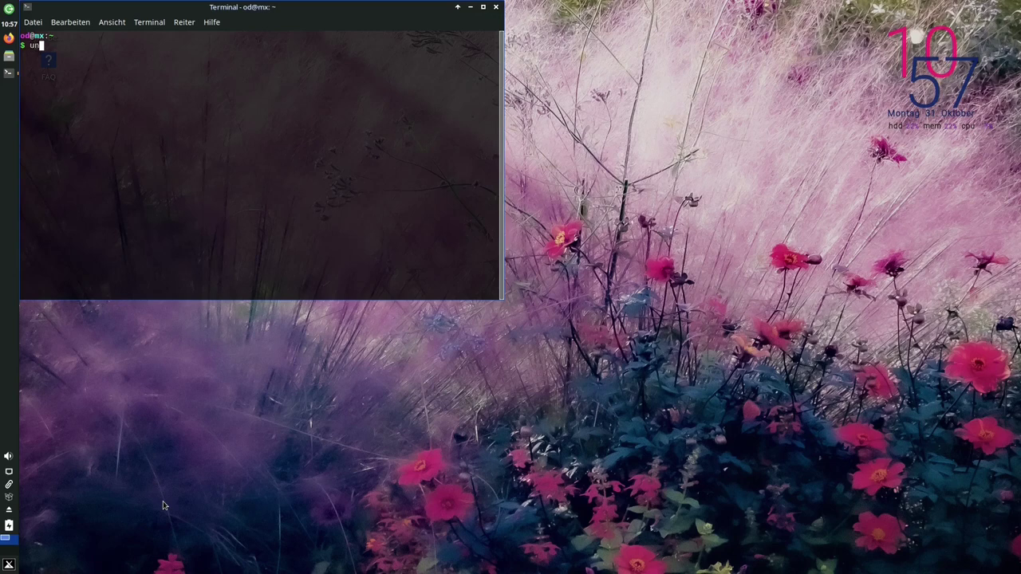
pyautogui.press('Return')
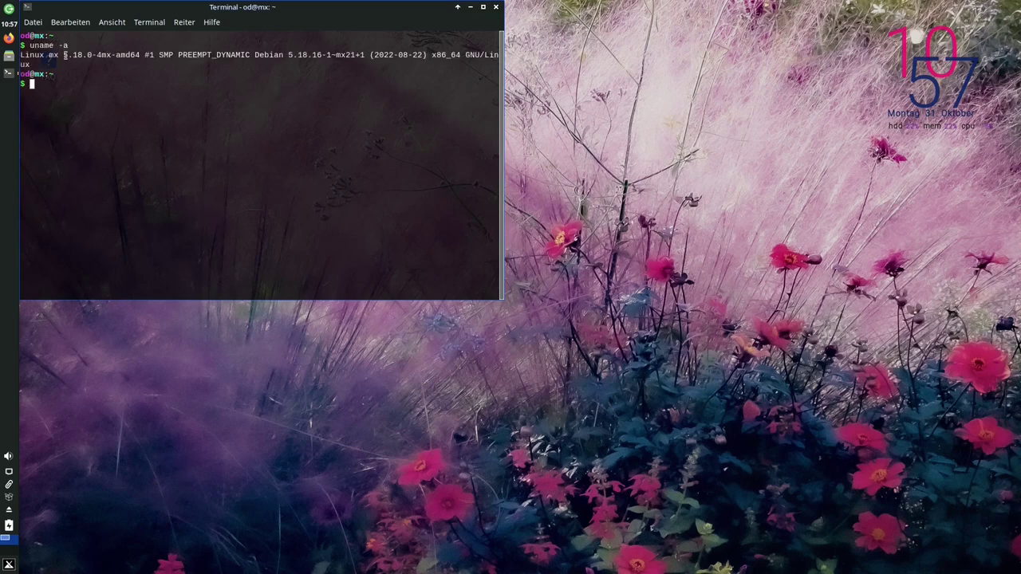
pyautogui.moveTo(64, 55); pyautogui.dragTo(96, 55)
pyautogui.click(131, 87)
pyautogui.hotkey('ctrl', 'd')
pyautogui.press('super')
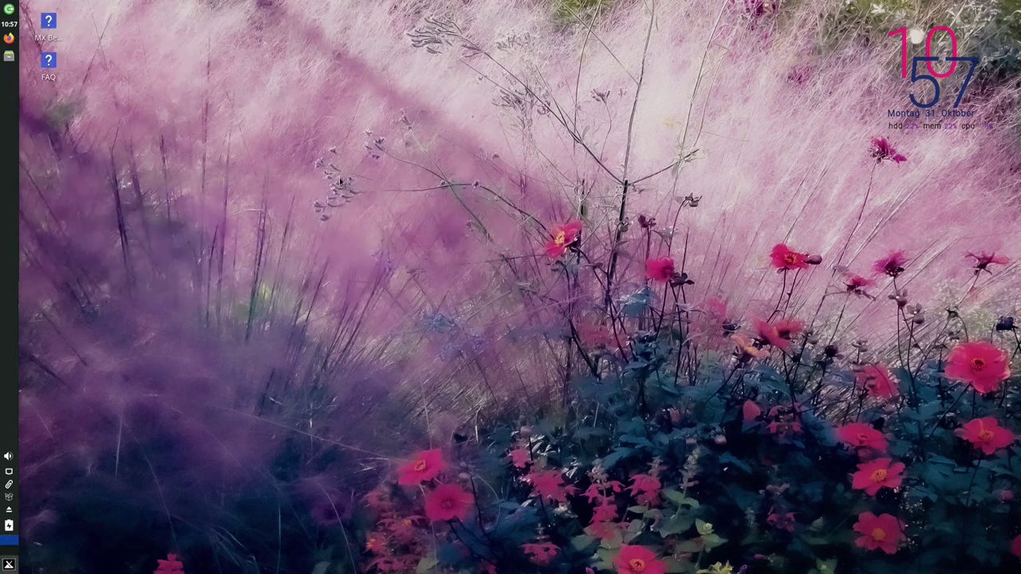
# Launch MX Paket-Installer from the 'paket' menu search and enter the administrator password
pyautogui.write('paket')
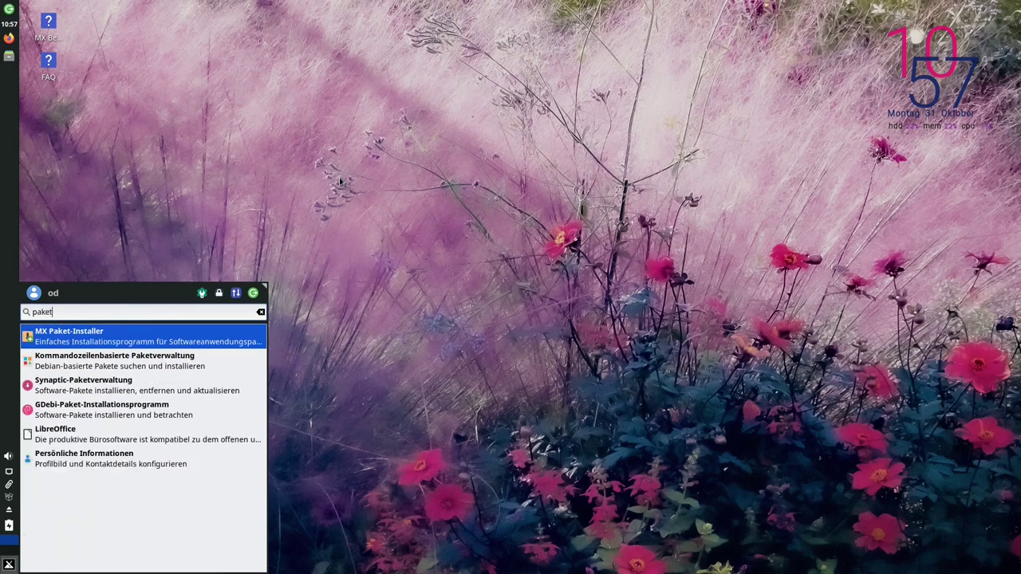
pyautogui.press('Return')
pyautogui.write('demo')
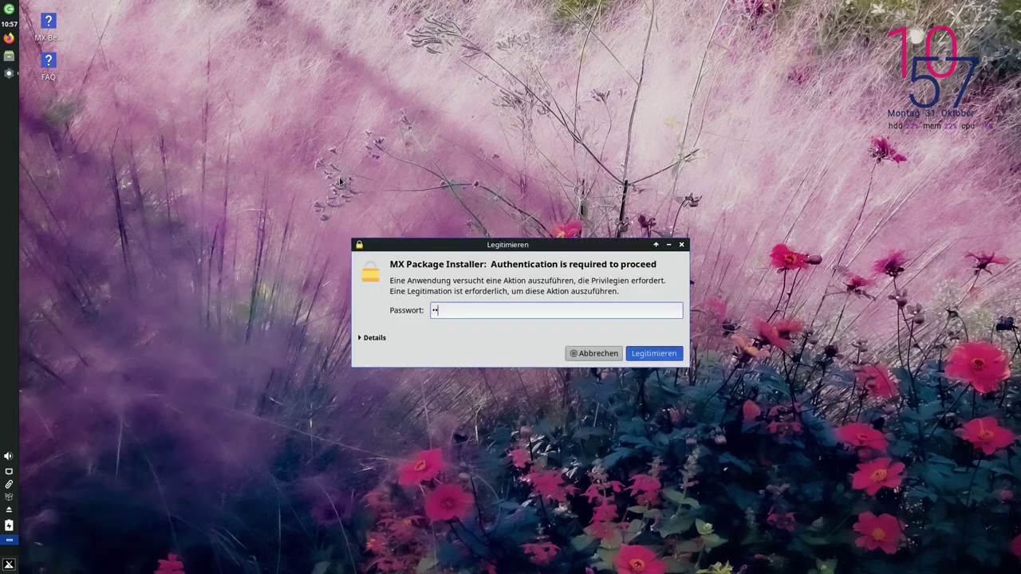
pyautogui.press('Return')
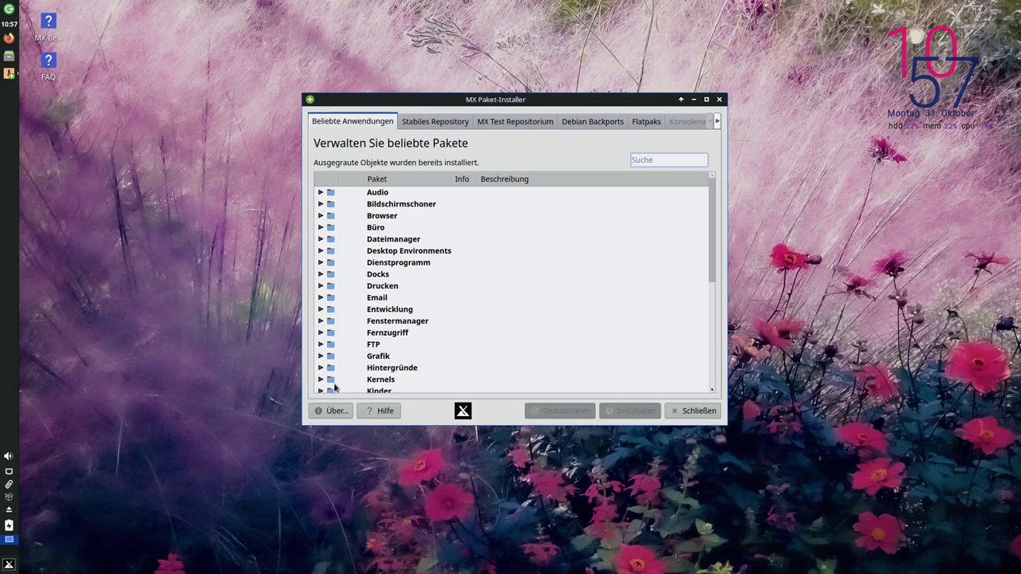
# Expand Kernels to see Debian 5.18 64 bit (AHS) greyed out as installed, and move the window right
pyautogui.click(320, 380)
pyautogui.scroll(-3, 415, 351)
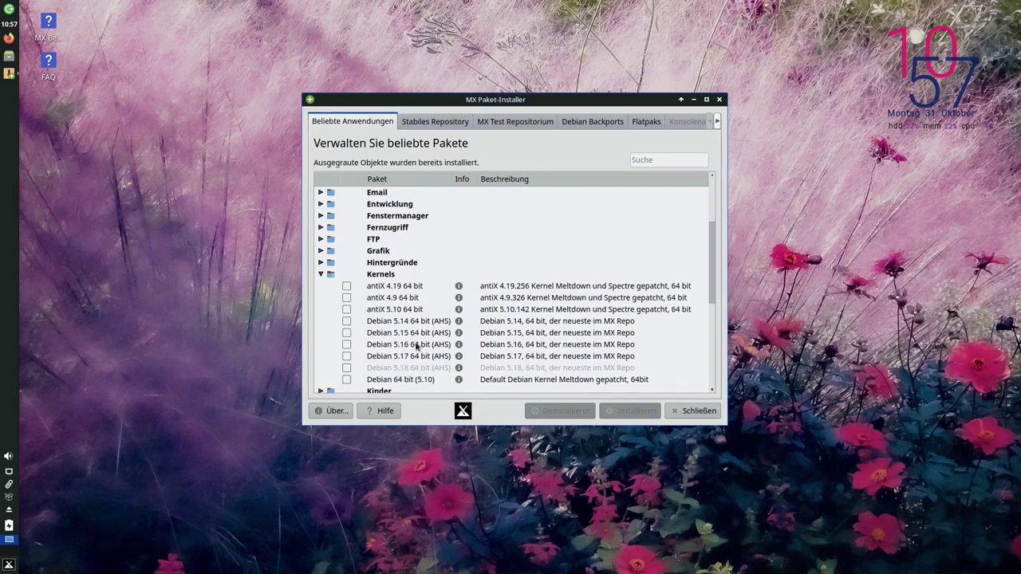
pyautogui.scroll(-1, 413, 344)
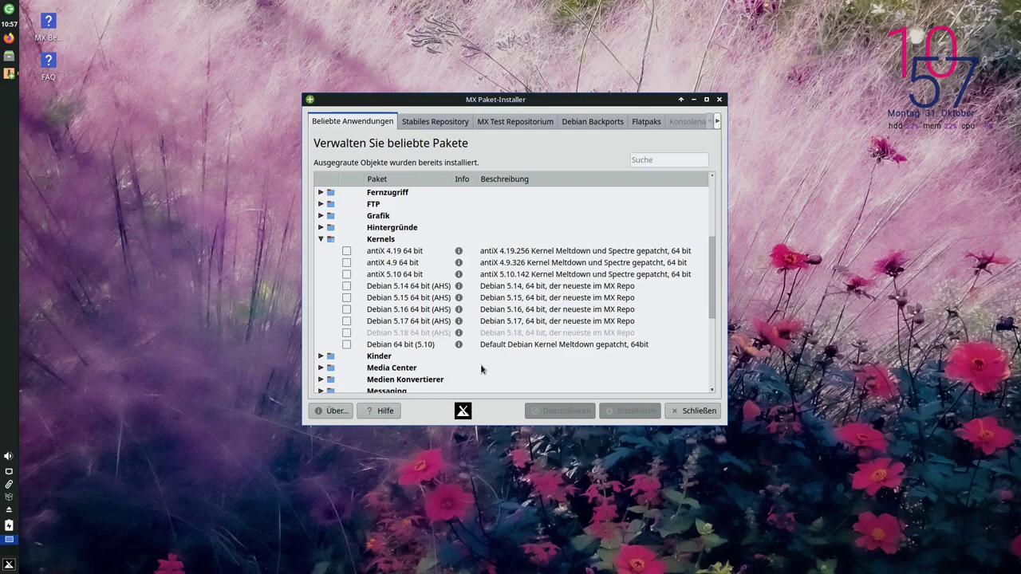
pyautogui.moveTo(590, 101); pyautogui.dragTo(874, 105)
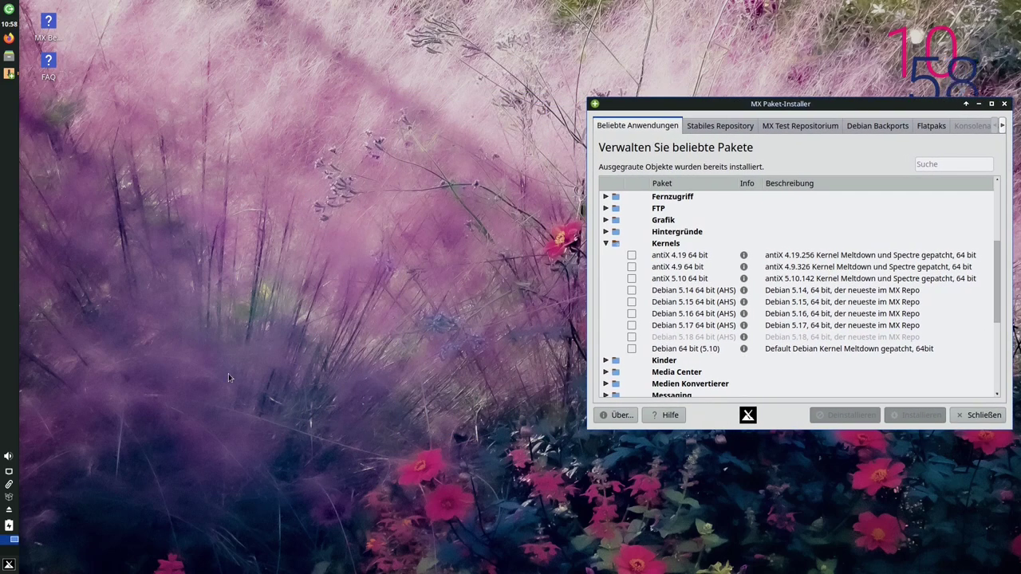
pyautogui.press('super')
pyautogui.write('repo')
pyautogui.press('Return')
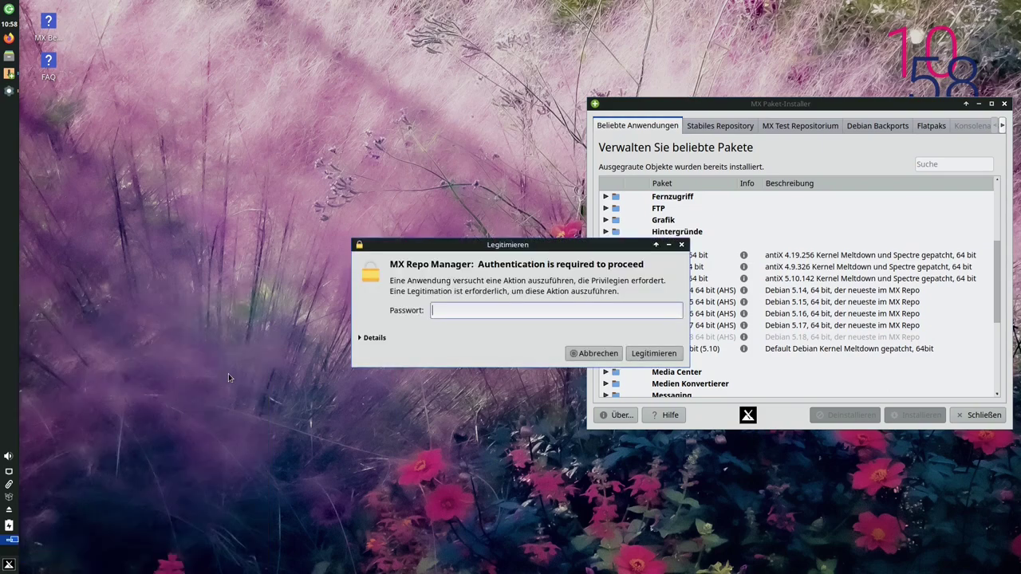
pyautogui.write('demo')
pyautogui.press('Return')
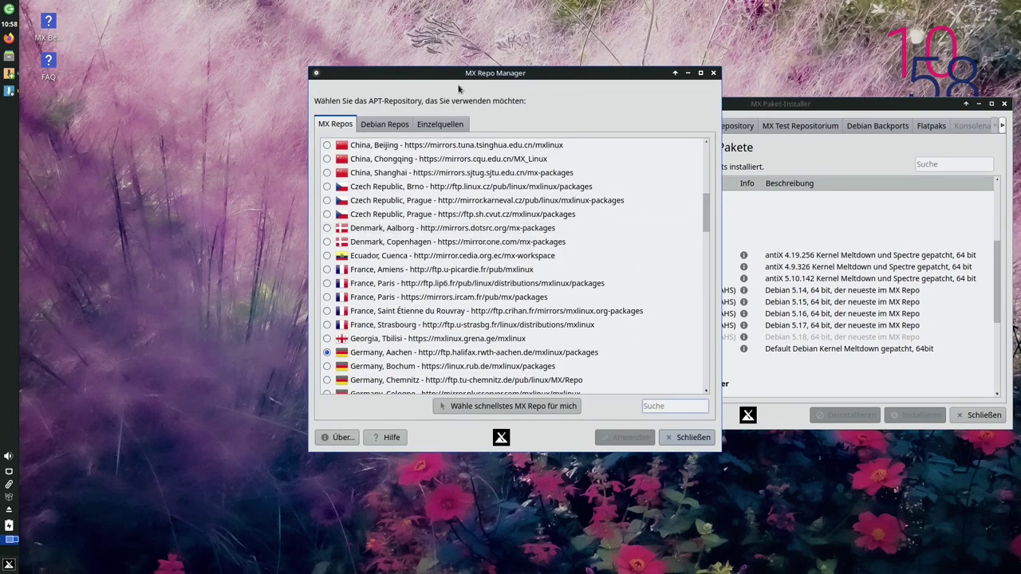
pyautogui.moveTo(434, 79); pyautogui.dragTo(250, 92)
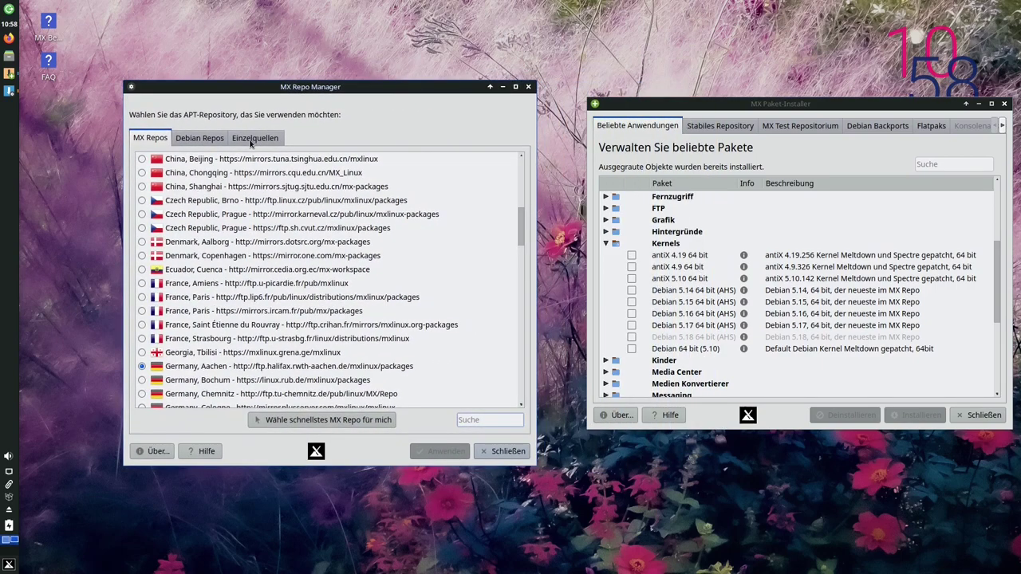
pyautogui.click(249, 140)
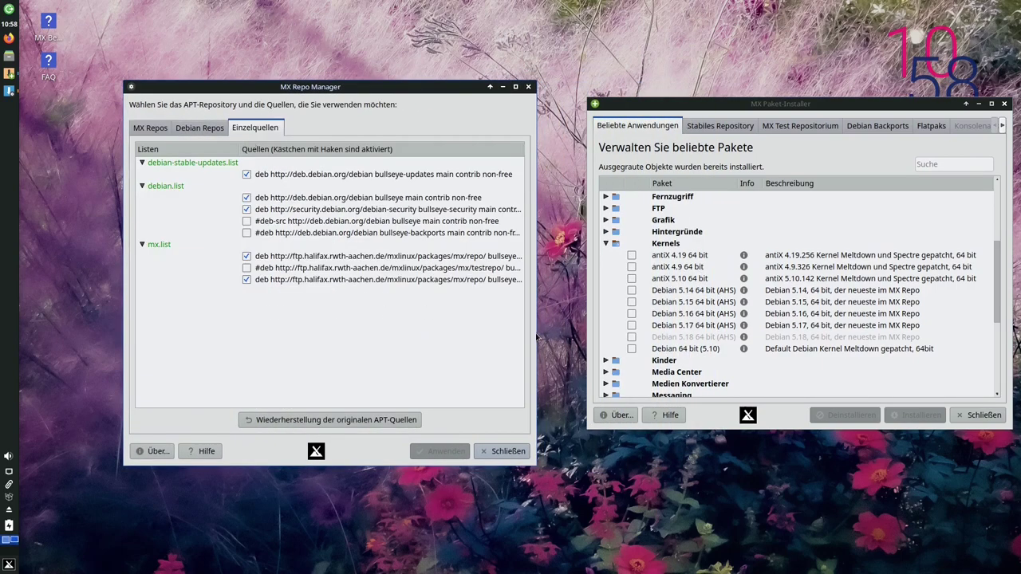
pyautogui.moveTo(535, 338); pyautogui.dragTo(625, 336)
pyautogui.moveTo(522, 98); pyautogui.dragTo(471, 100)
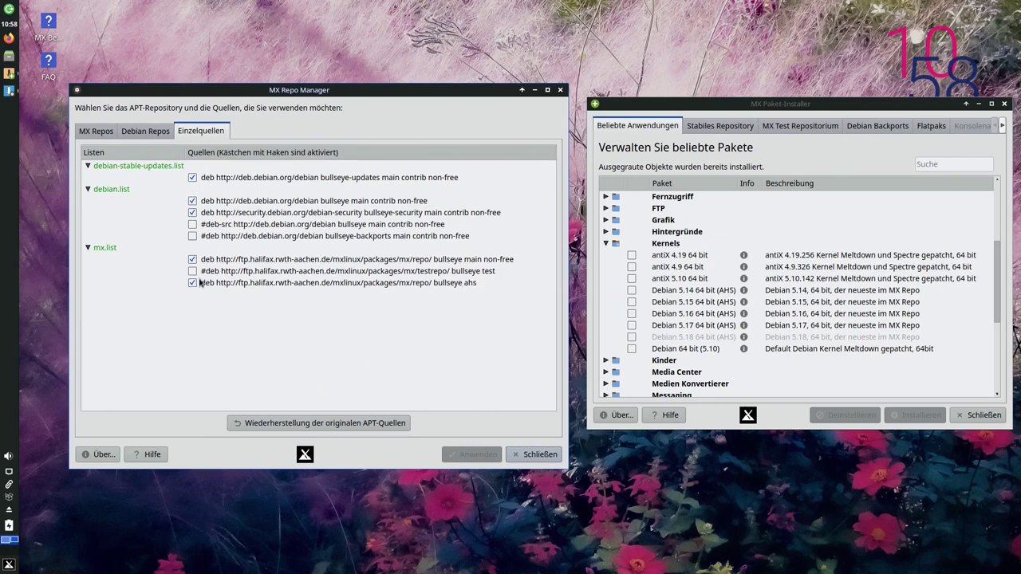
pyautogui.click(147, 138)
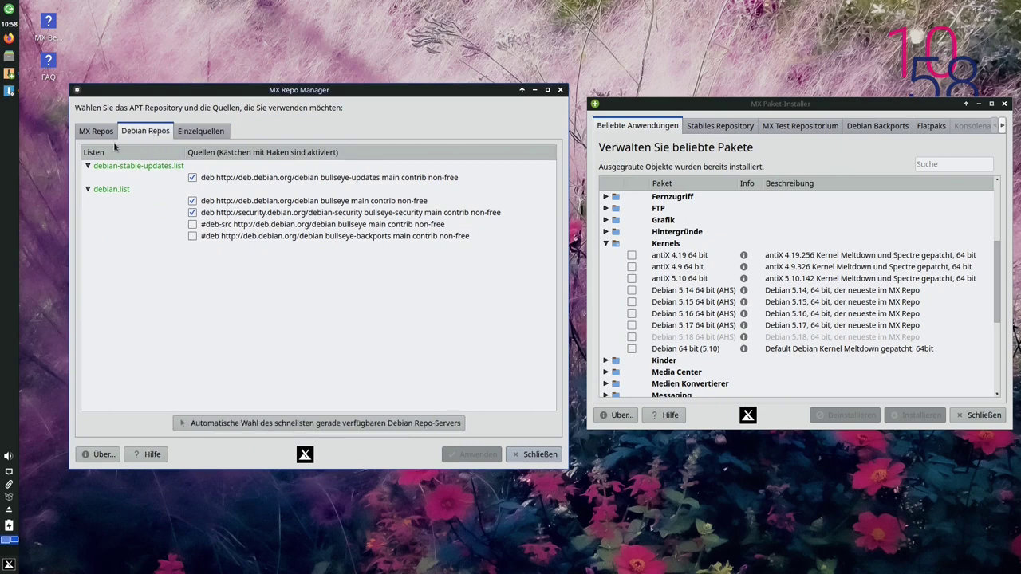
pyautogui.click(105, 132)
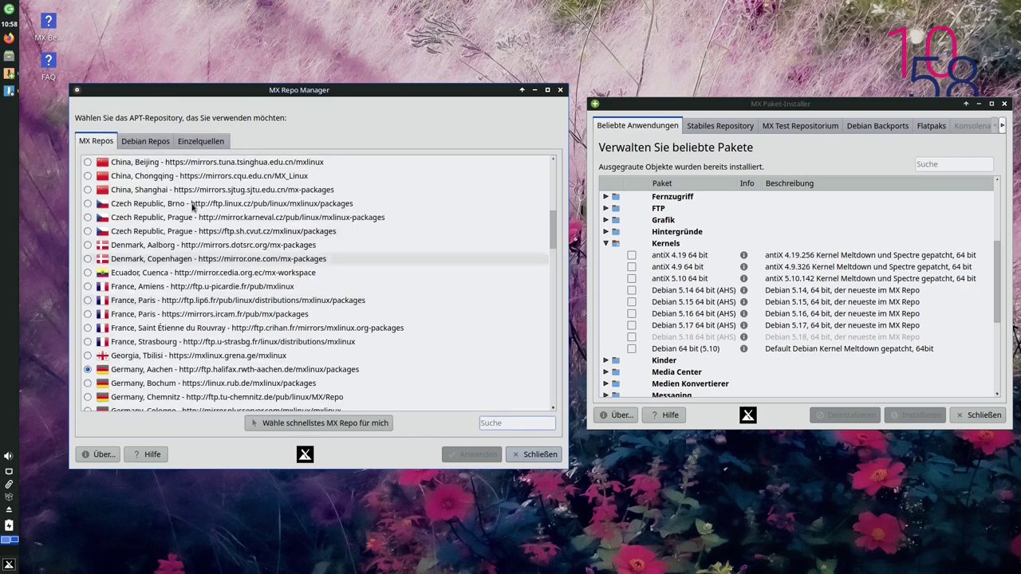
pyautogui.click(203, 142)
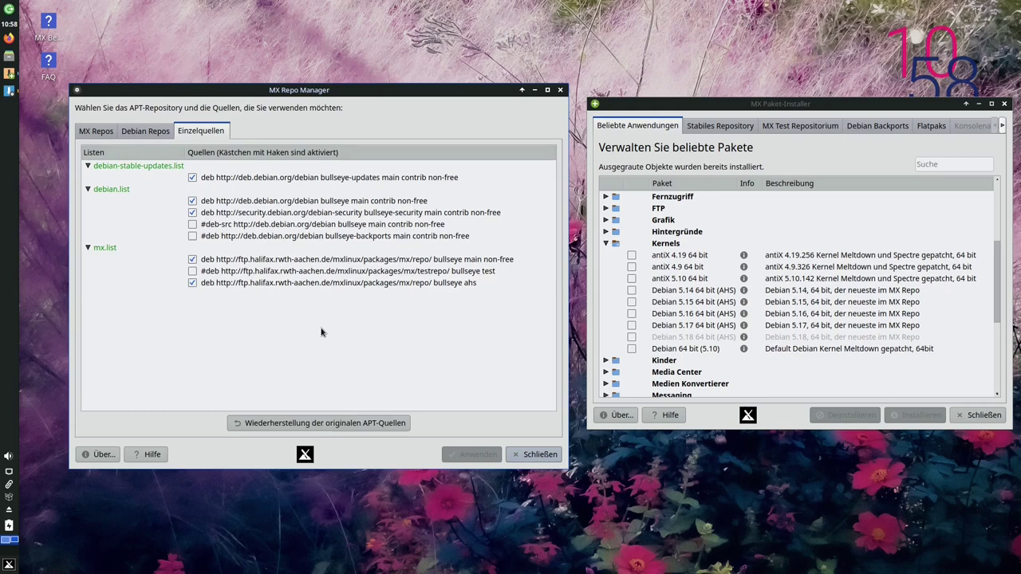
pyautogui.click(530, 456)
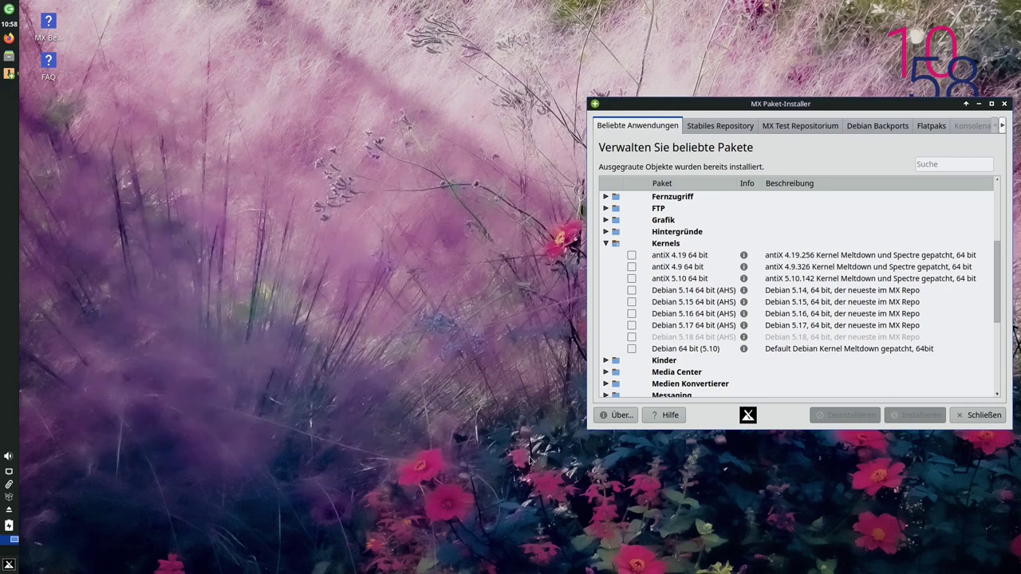
# Close the package installer and bring up the log-out dialog from the Whisker menu
pyautogui.click(978, 417)
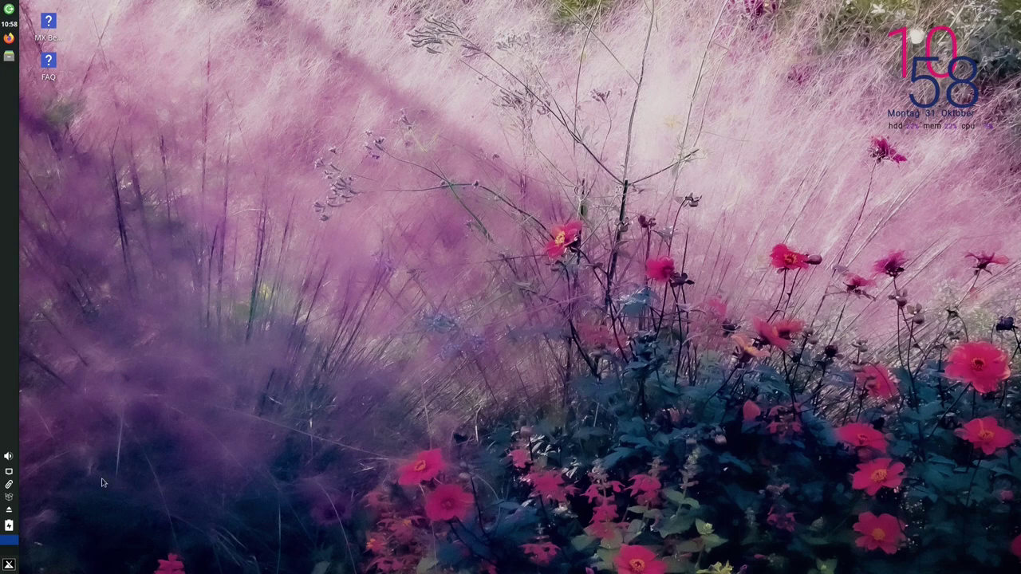
pyautogui.click(9, 564)
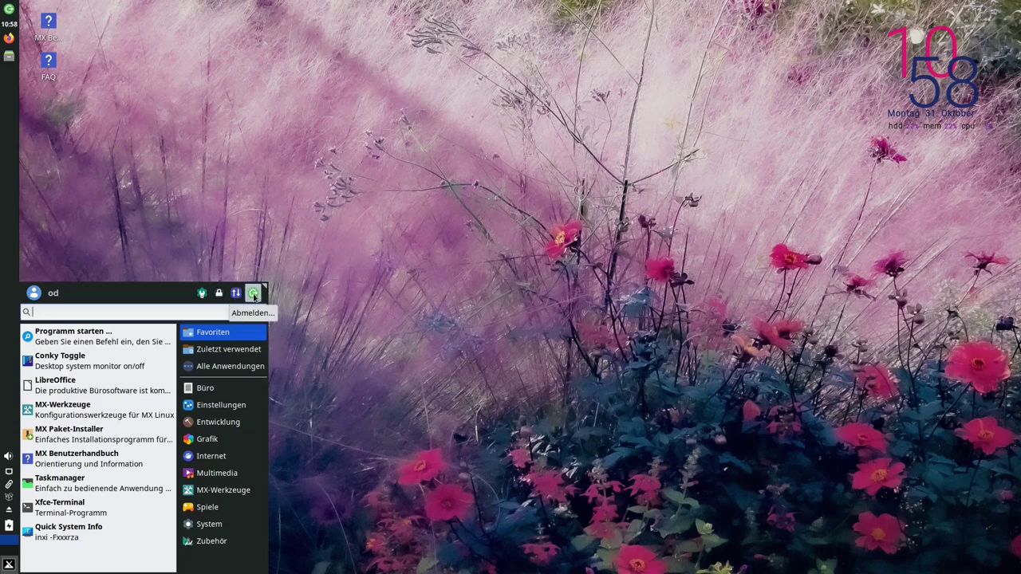
pyautogui.click(254, 293)
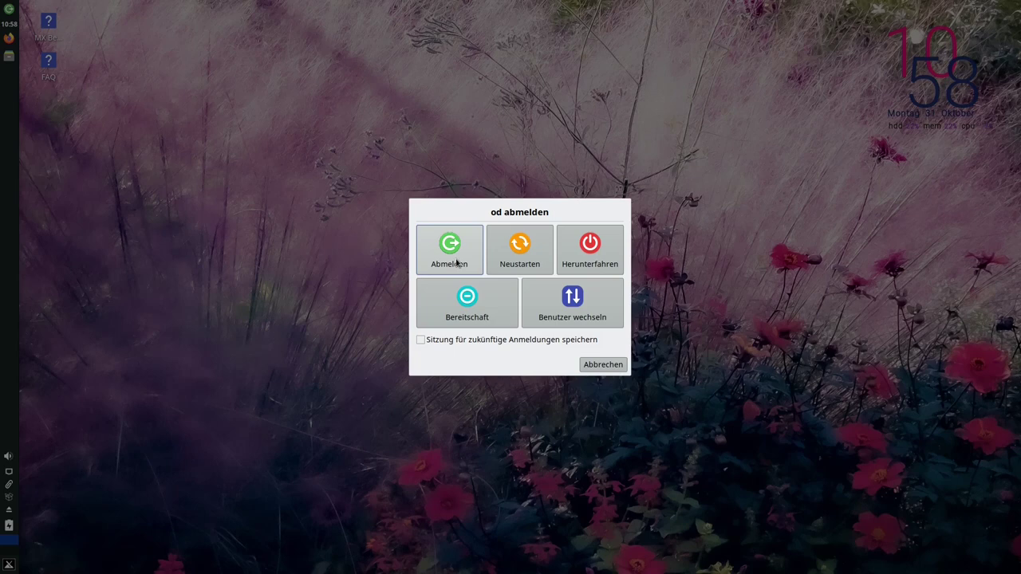
# Restart the computer with Neustarten
pyautogui.click(519, 257)
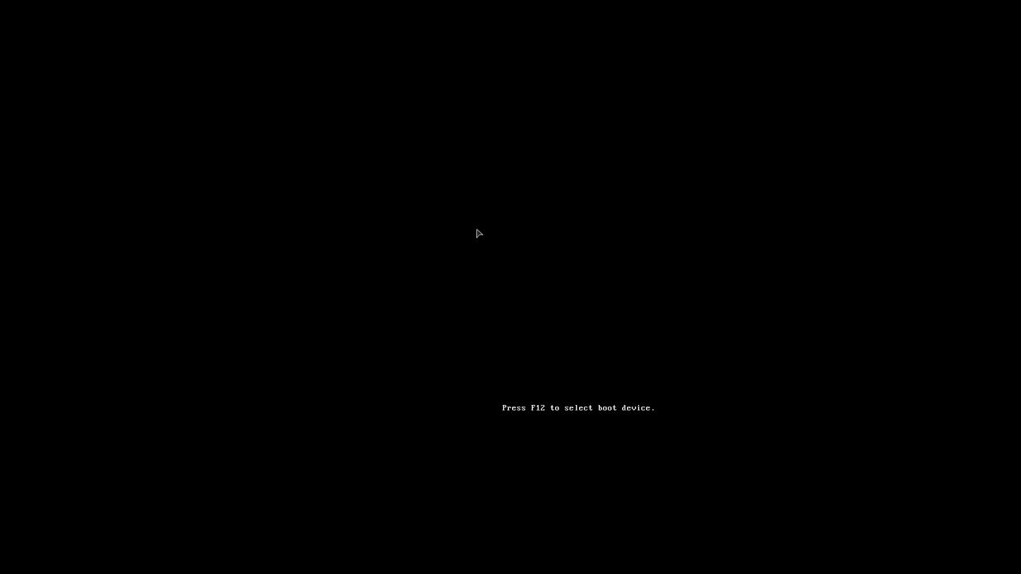
# Stop the GRUB countdown and enter 'Advanced options for MX 21.2.1 Wildflower'
pyautogui.press('Down')
pyautogui.press('Up')
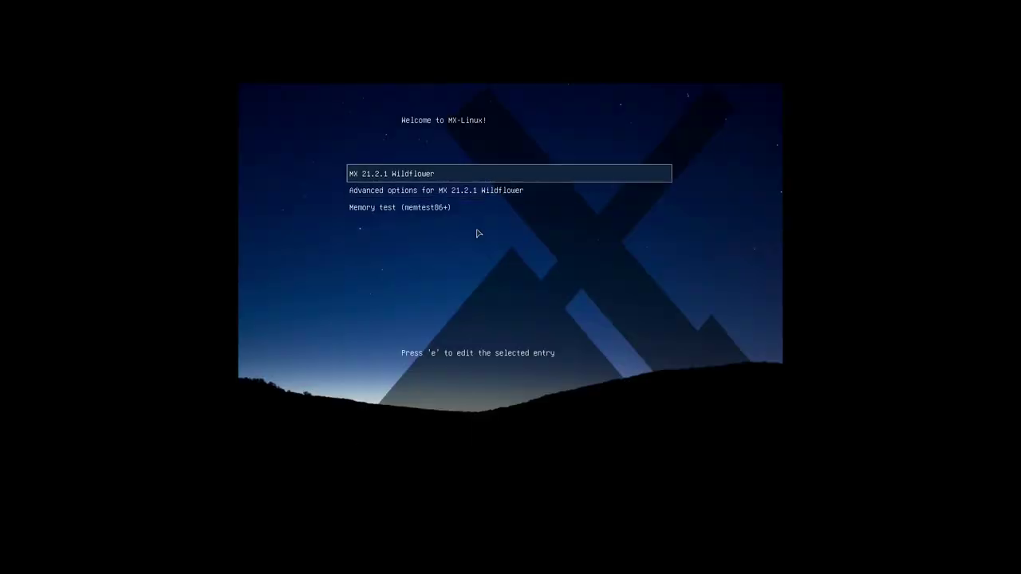
pyautogui.press('Down')
pyautogui.press('Up')
pyautogui.press('Down')
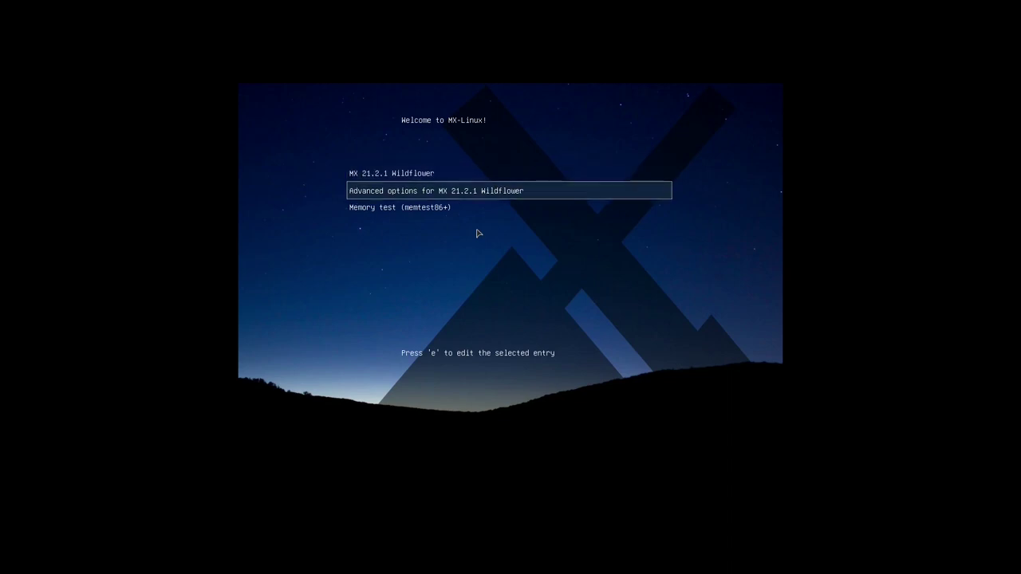
pyautogui.press('Return')
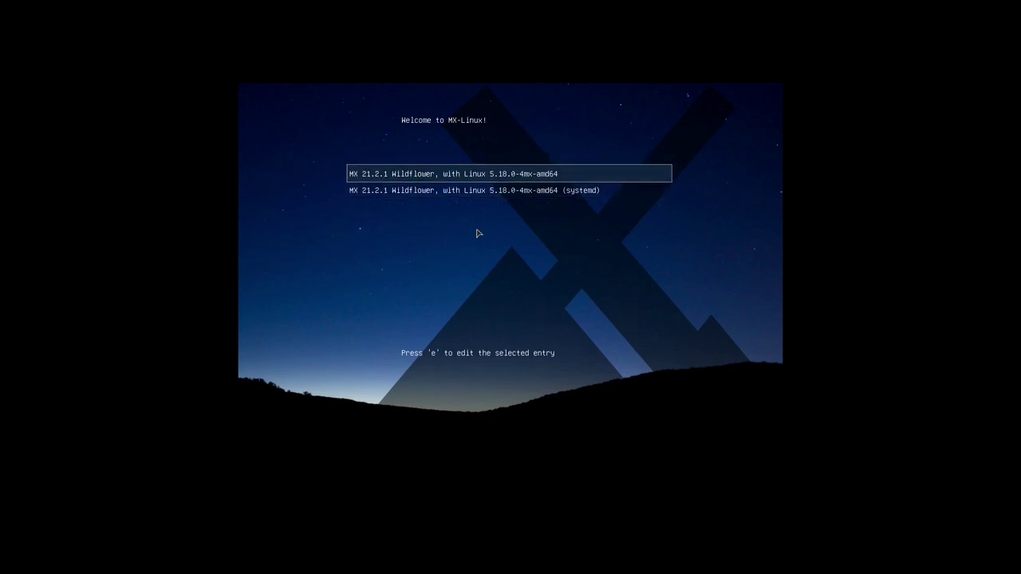
# Highlight the standard Linux 5.18.0-4mx-amd64 entry rather than its systemd variant
pyautogui.press('Down')
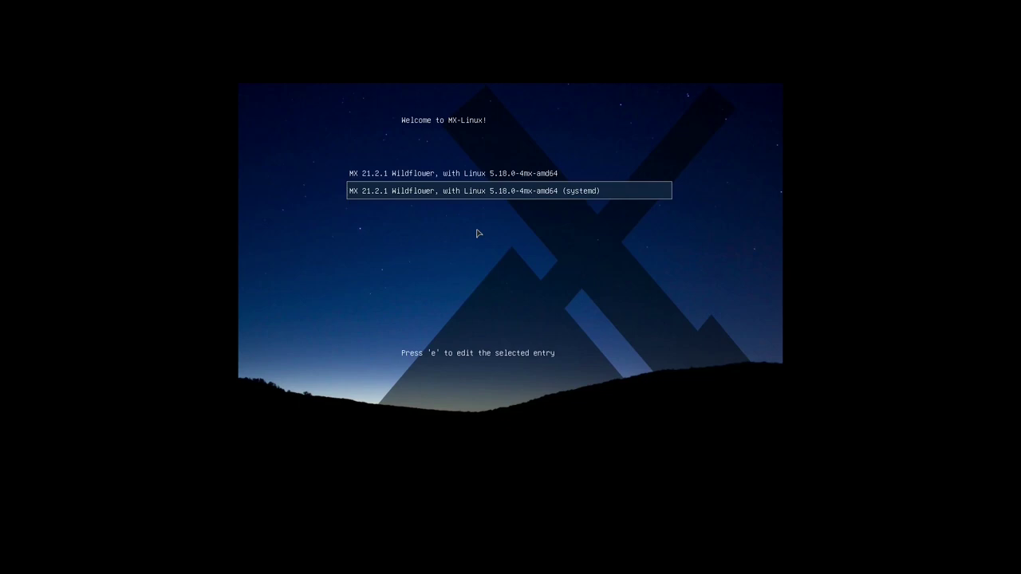
pyautogui.press('Up')
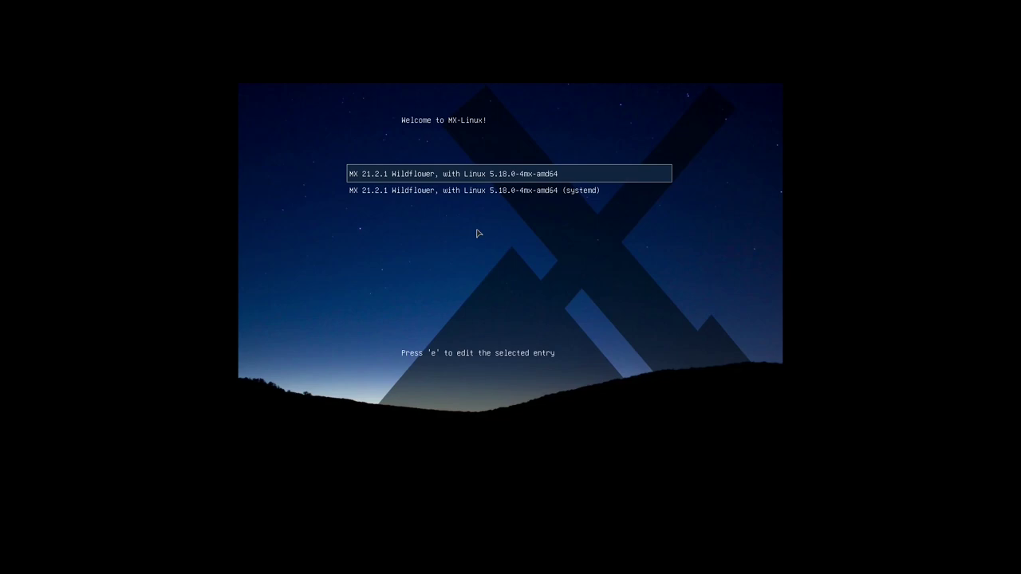
pyautogui.press('Down')
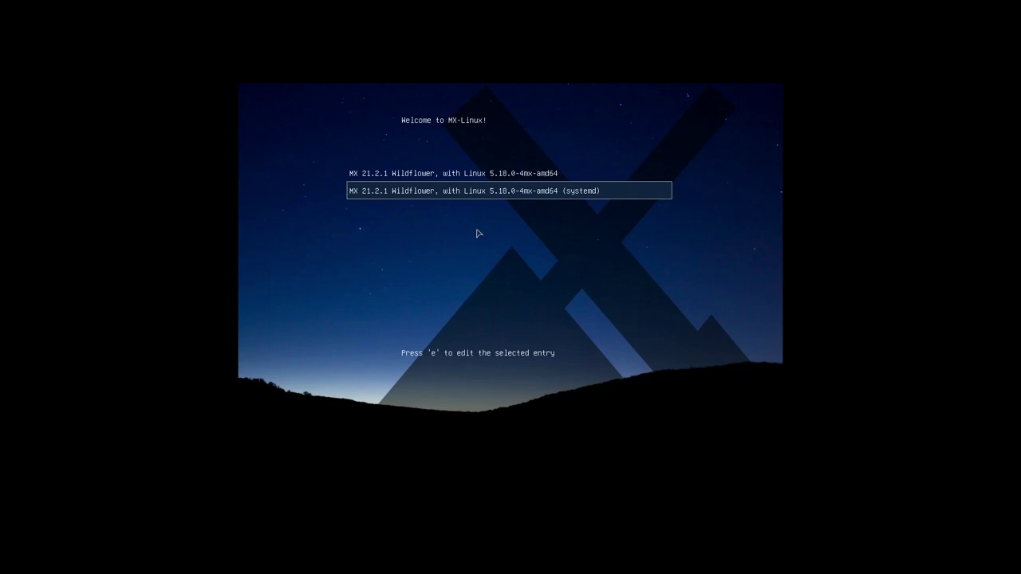
pyautogui.press('Up')
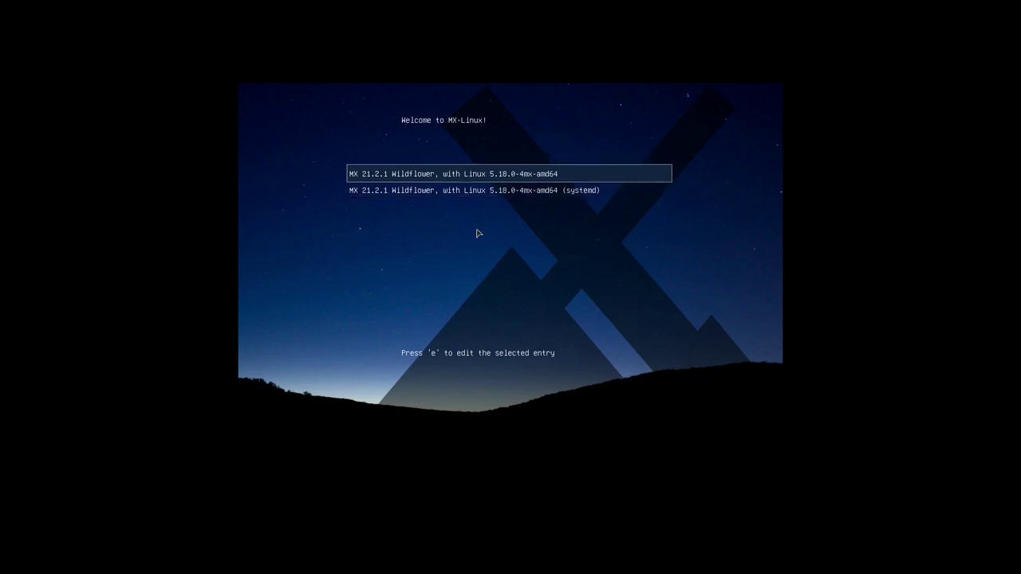
pyautogui.press('Down')
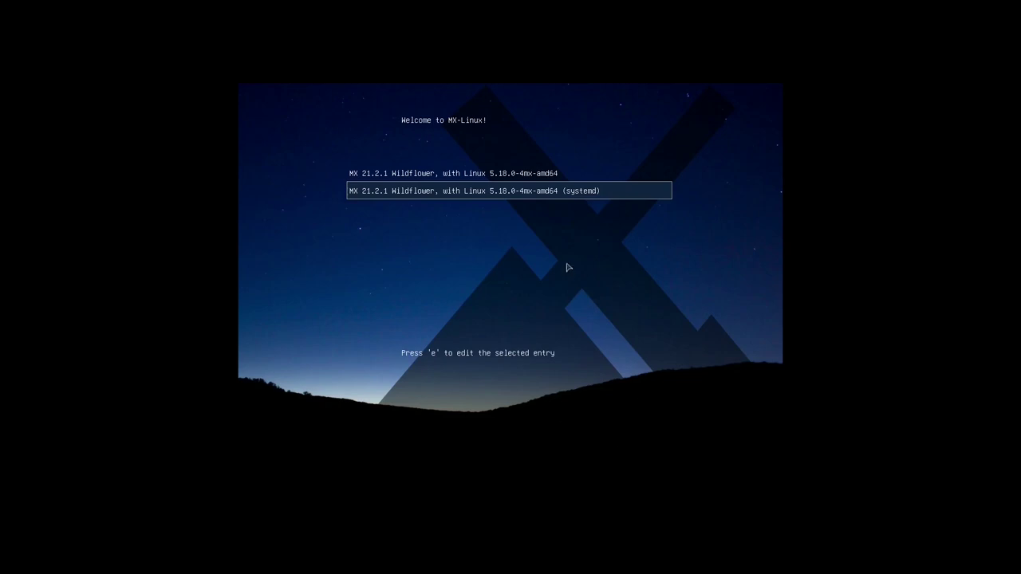
pyautogui.press('Up')
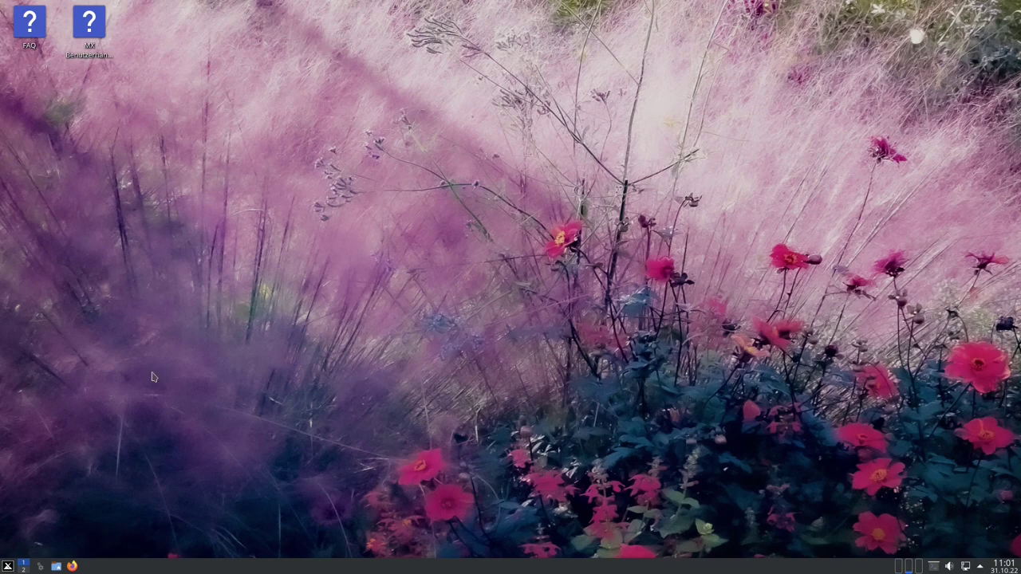
# Launch Konsole via a 'kon' search and run uname -a to show the kernel version
pyautogui.click(7, 566)
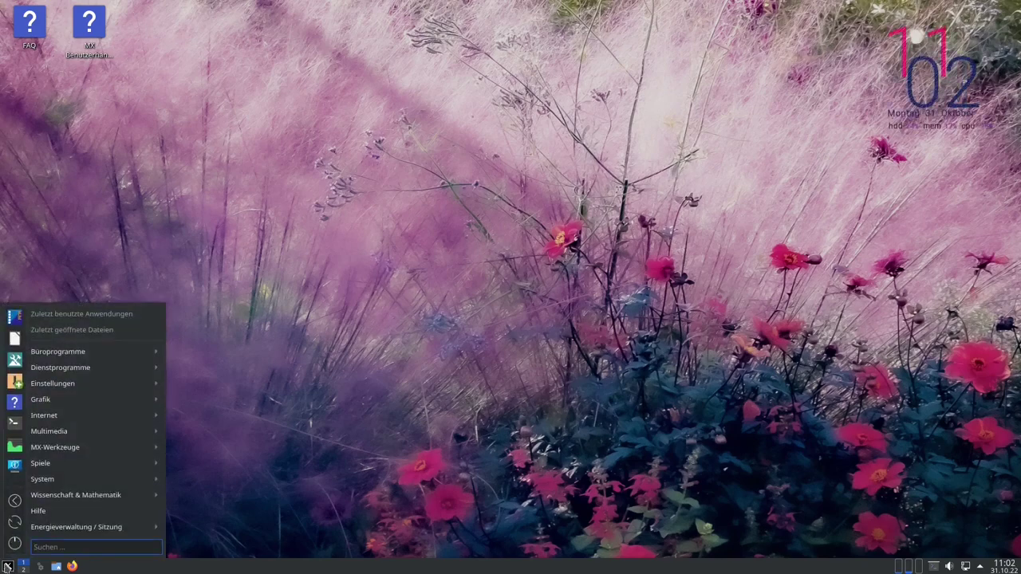
pyautogui.write('kon')
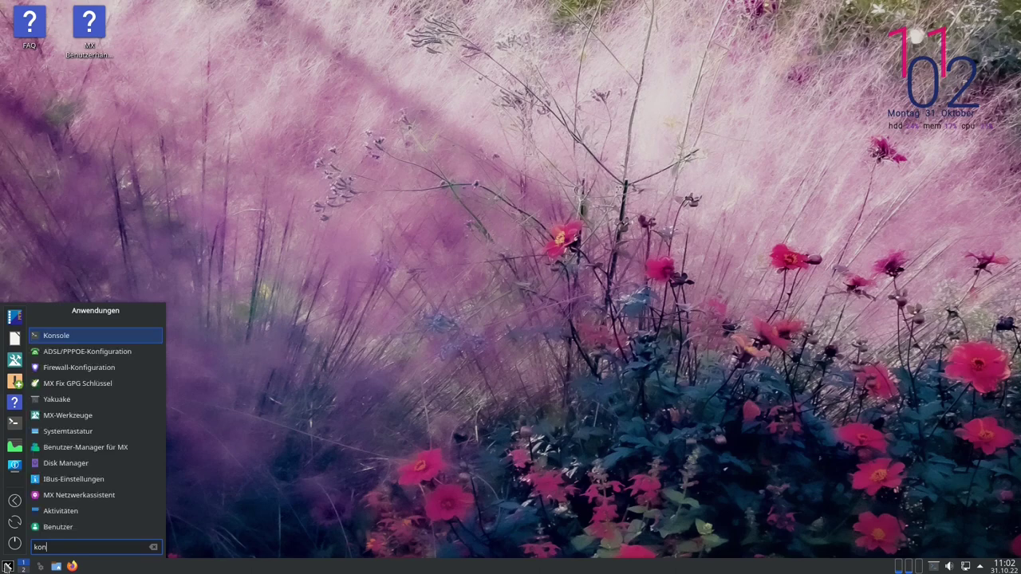
pyautogui.press('Return')
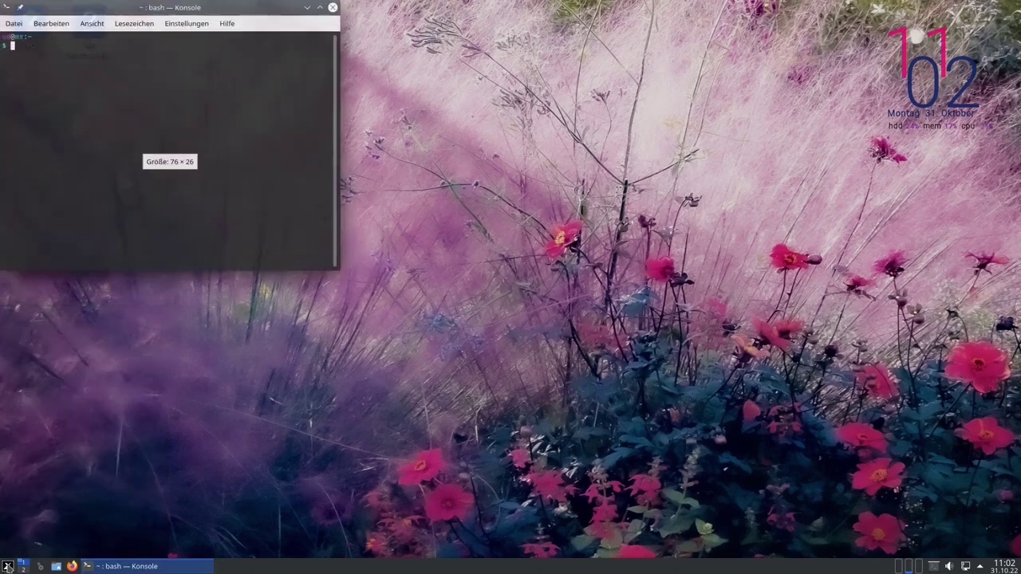
pyautogui.write('uname -a')
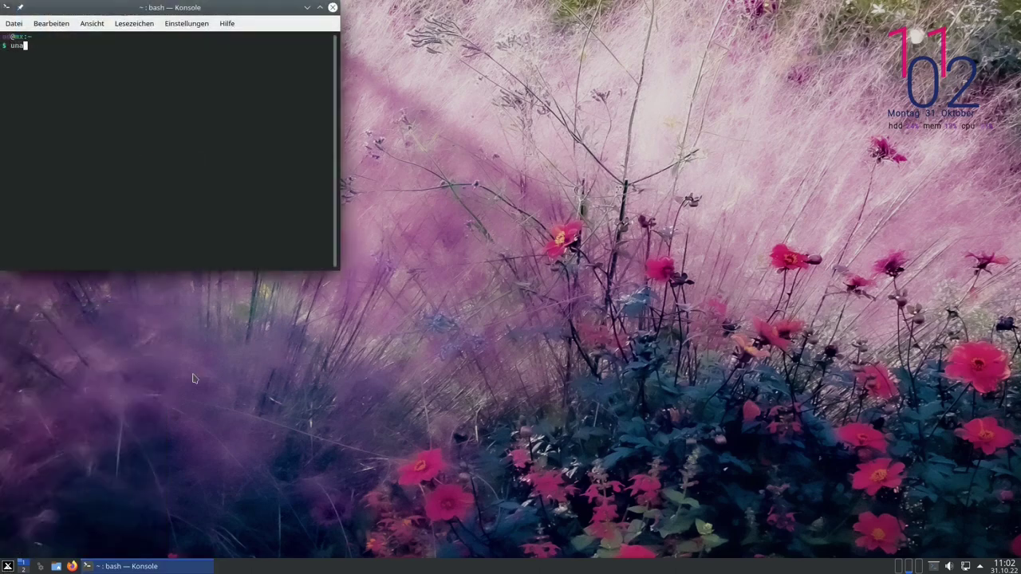
pyautogui.press('Return')
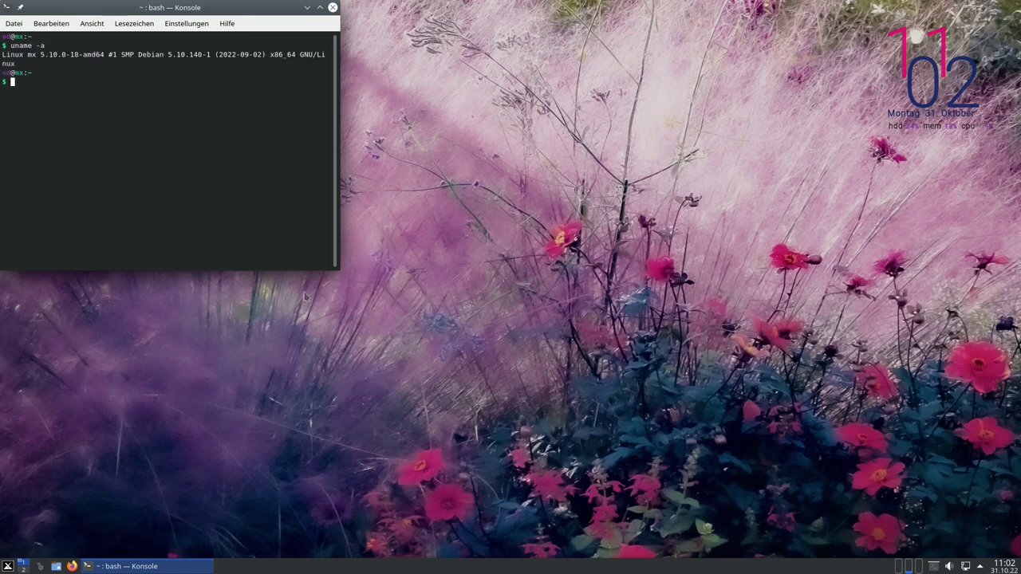
# Select the 5.10.0-18-amd64 kernel string, then move and close the terminal window
pyautogui.moveTo(39, 54); pyautogui.dragTo(95, 64)
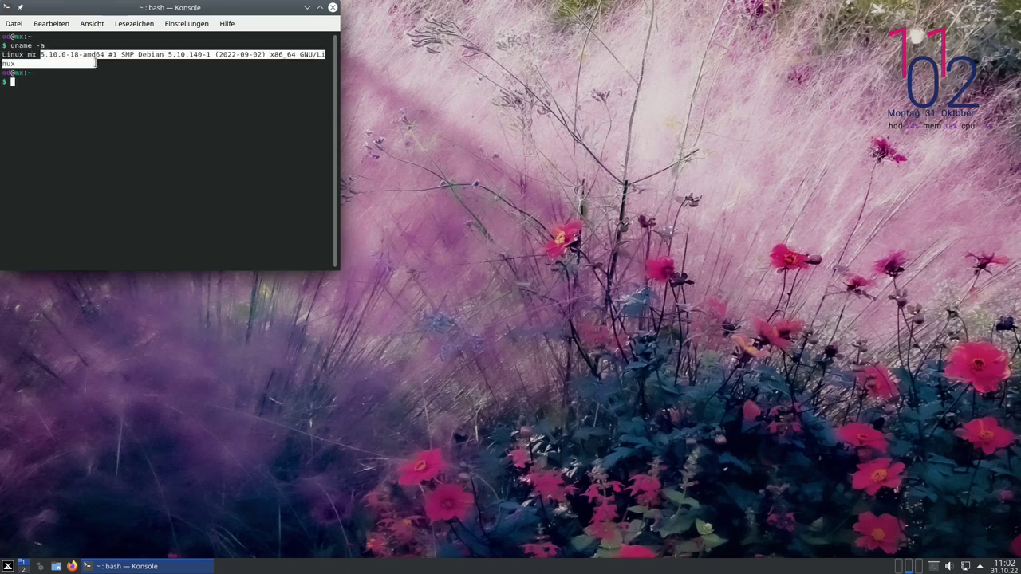
pyautogui.click(101, 64)
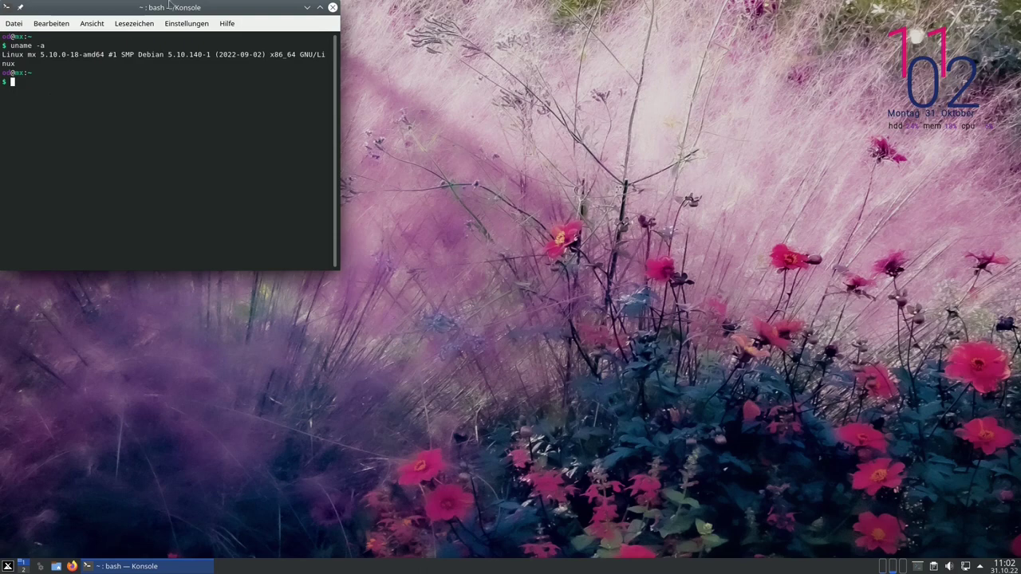
pyautogui.moveTo(182, 12); pyautogui.dragTo(229, 29)
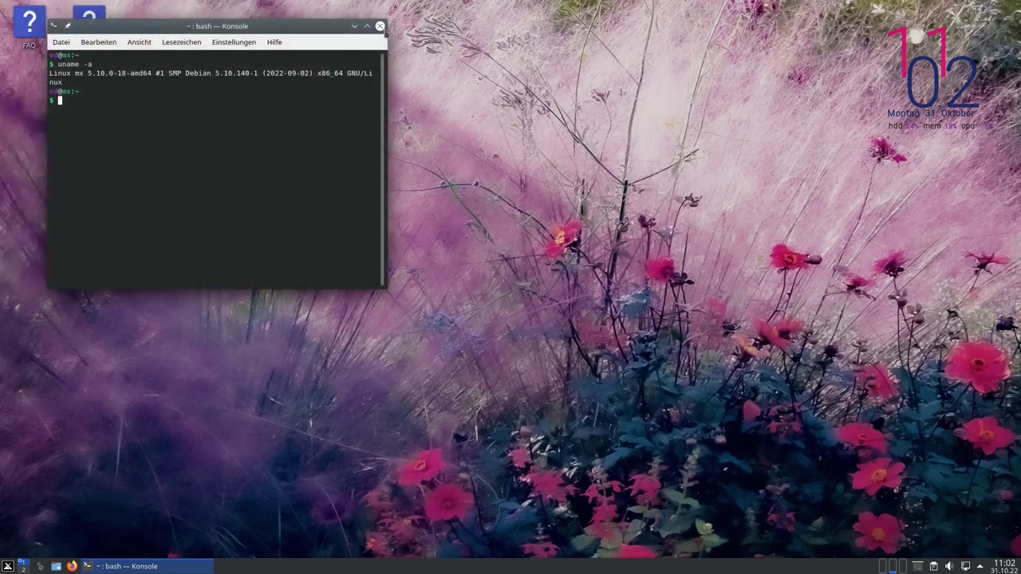
pyautogui.click(381, 28)
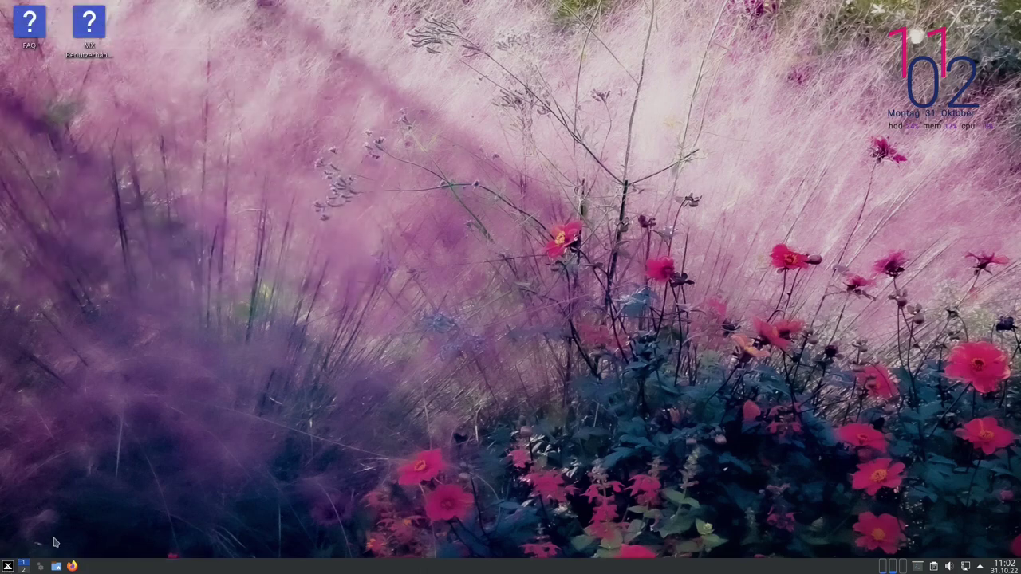
# Launch MX Paket-Installer from a 'paket' menu search and authenticate with the account password
pyautogui.press('super')
pyautogui.write('paket')
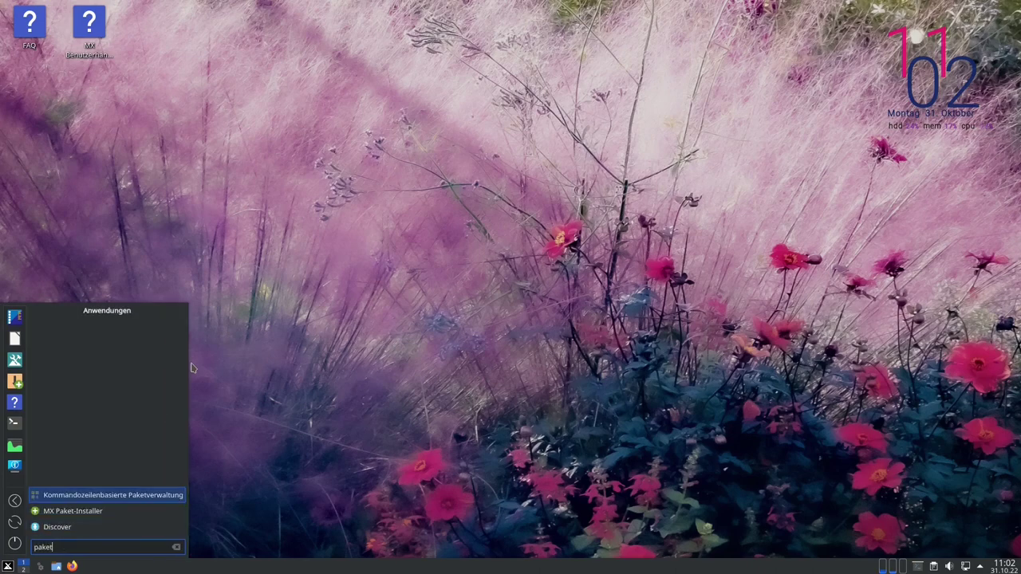
pyautogui.press('Down')
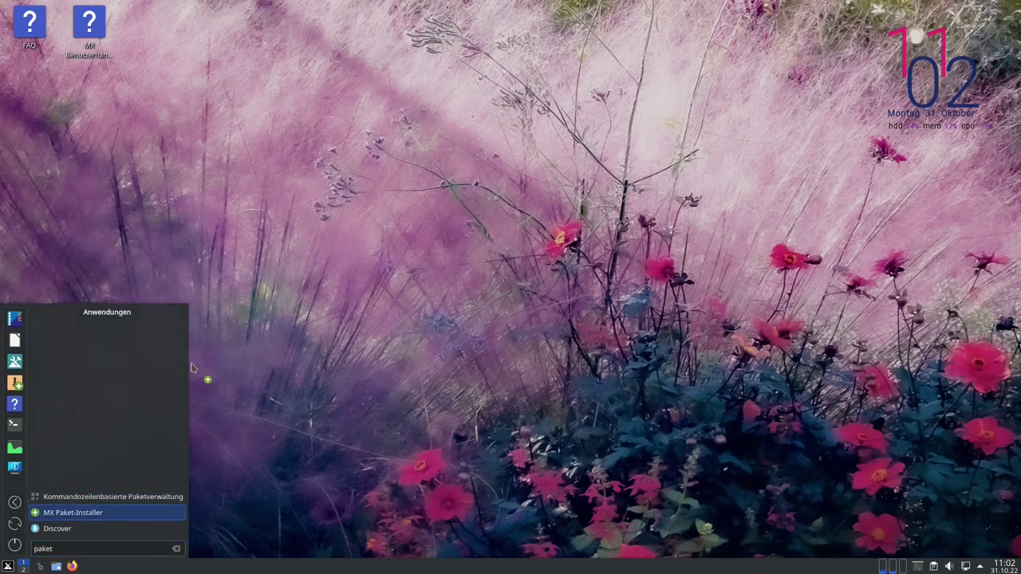
pyautogui.press('Return')
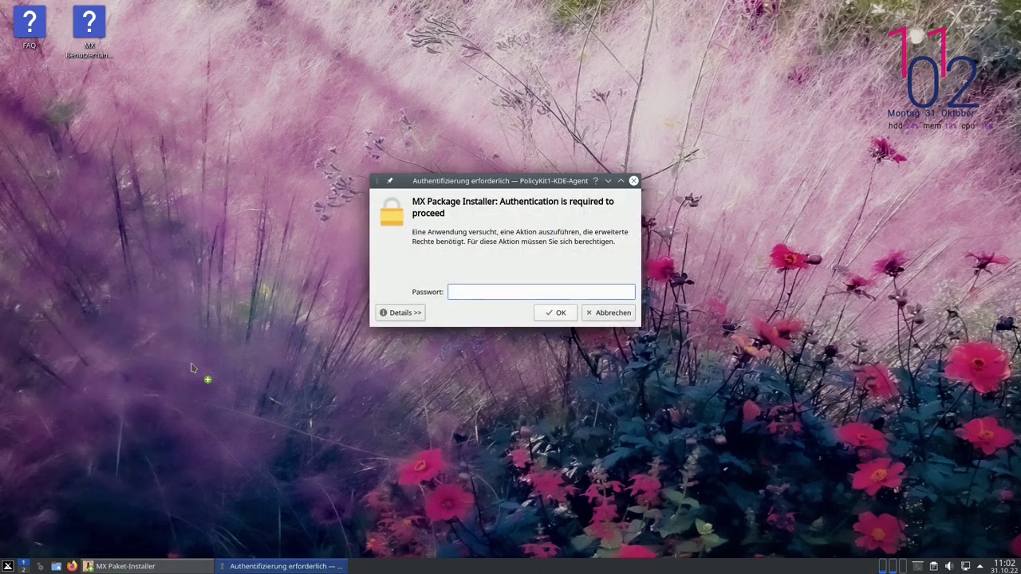
pyautogui.write('demo')
pyautogui.press('Return')
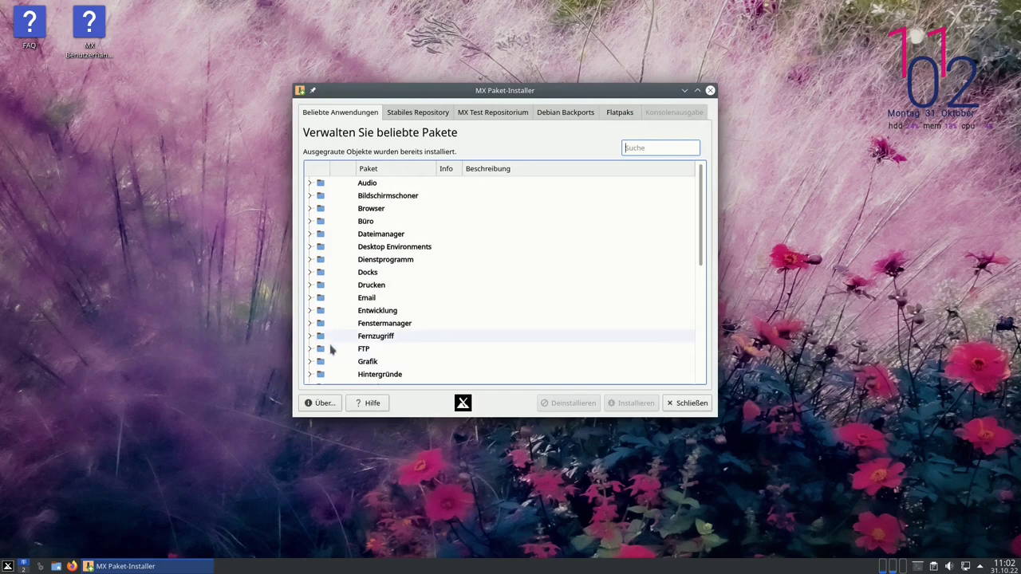
# Expand the Kernels category to show the Debian 5.14–5.18 AHS kernels, and shift the window right
pyautogui.scroll(-1, 336, 343)
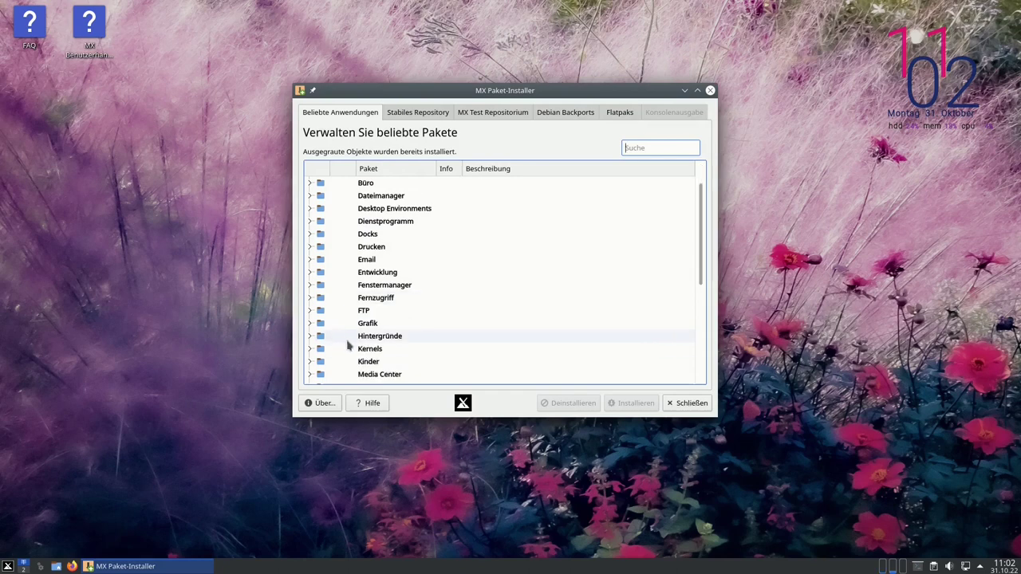
pyautogui.click(315, 350)
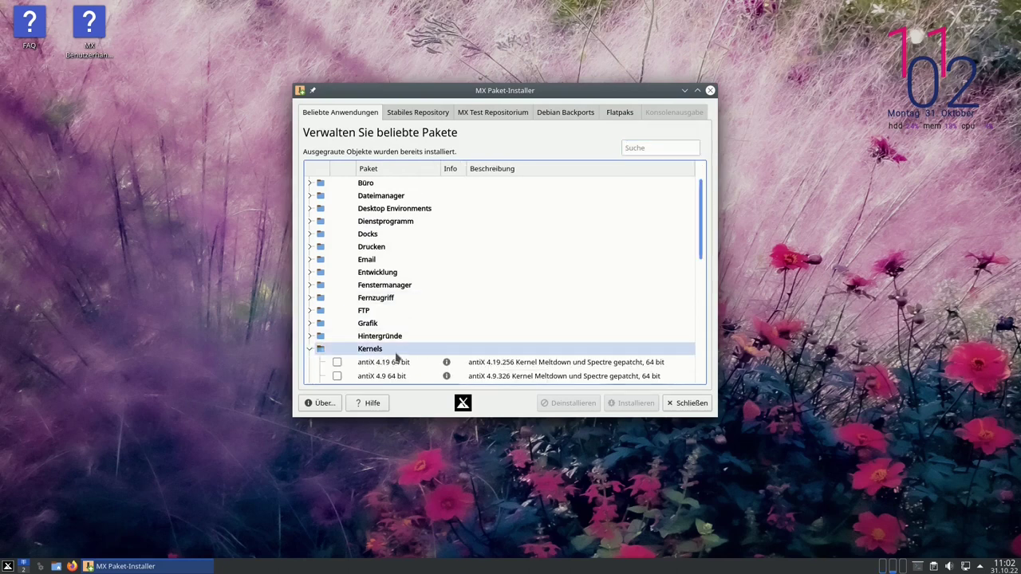
pyautogui.scroll(-1, 399, 359)
pyautogui.scroll(-2, 399, 358)
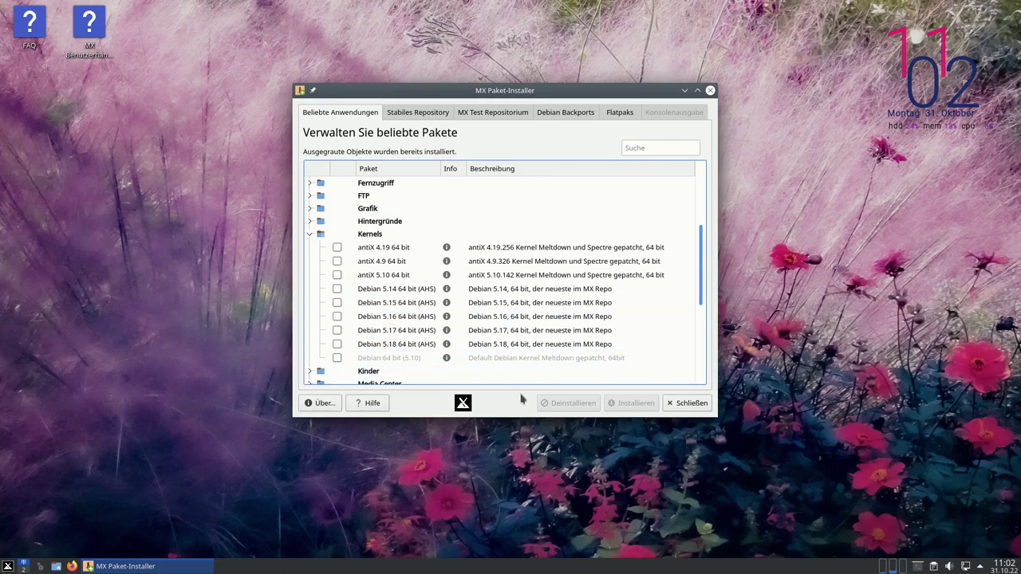
pyautogui.moveTo(541, 90); pyautogui.dragTo(826, 95)
pyautogui.click(7, 566)
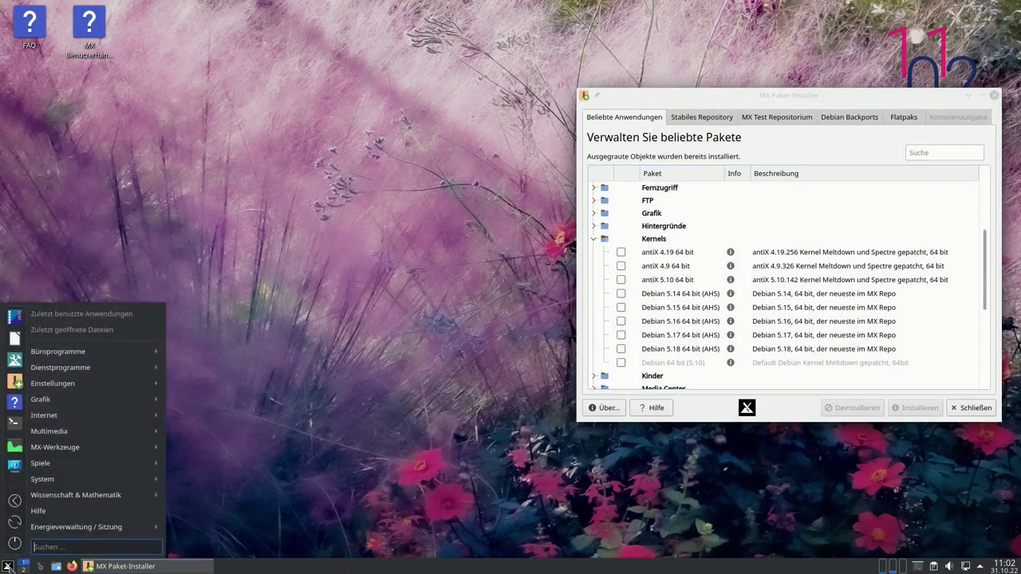
pyautogui.write('repo')
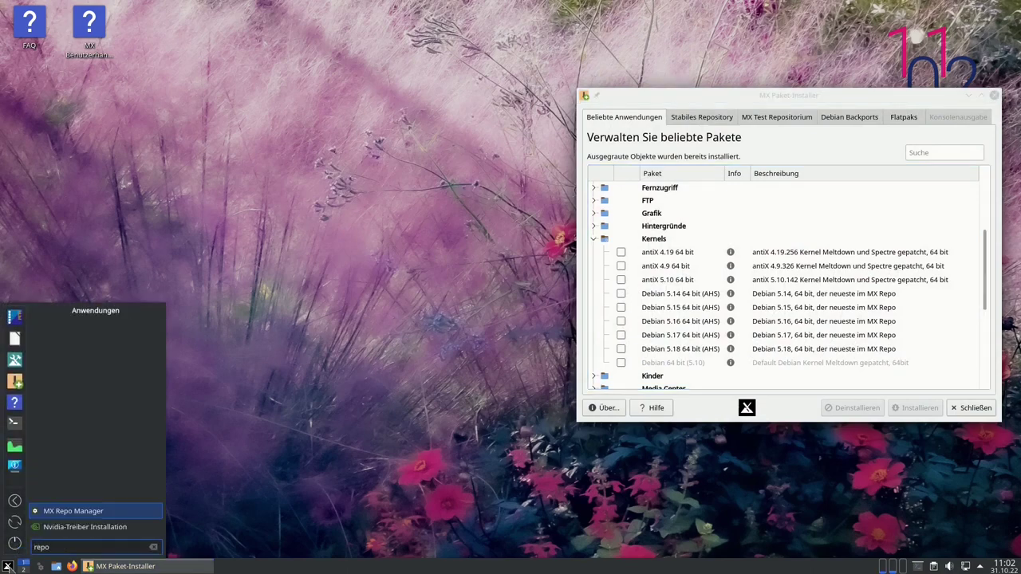
pyautogui.press('Return')
pyautogui.write('**')
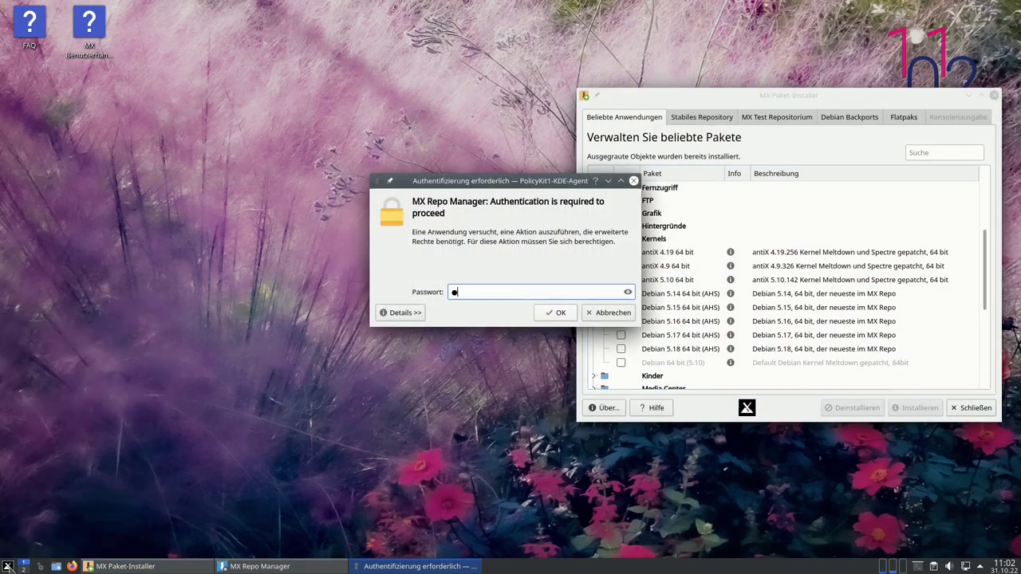
pyautogui.press('Return')
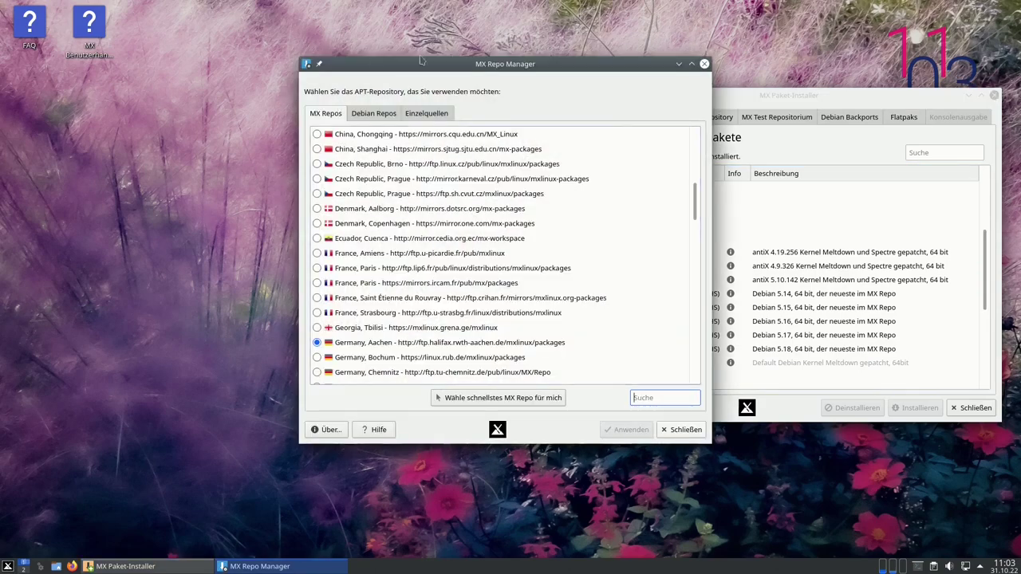
pyautogui.moveTo(457, 70); pyautogui.dragTo(233, 88)
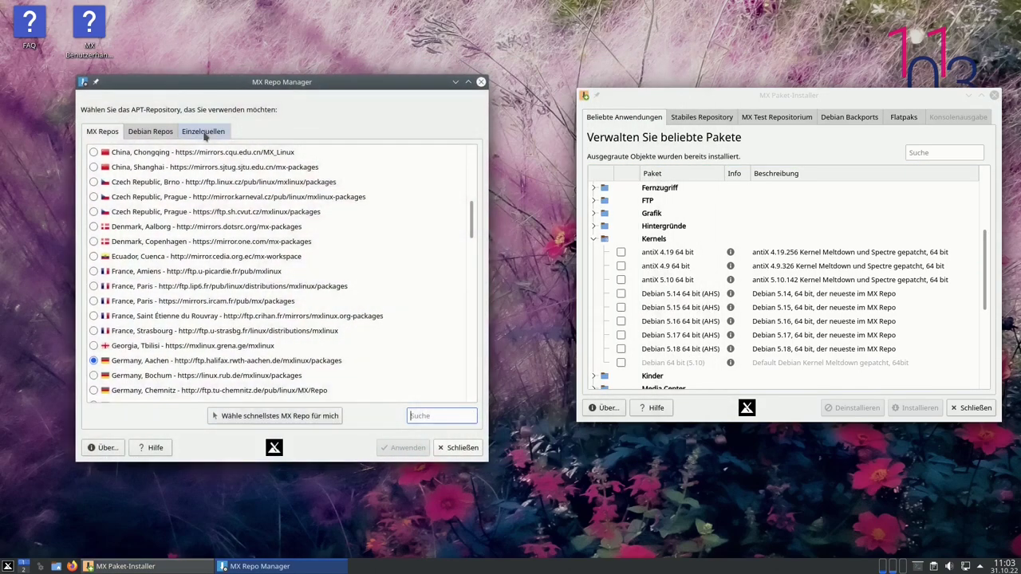
pyautogui.click(205, 124)
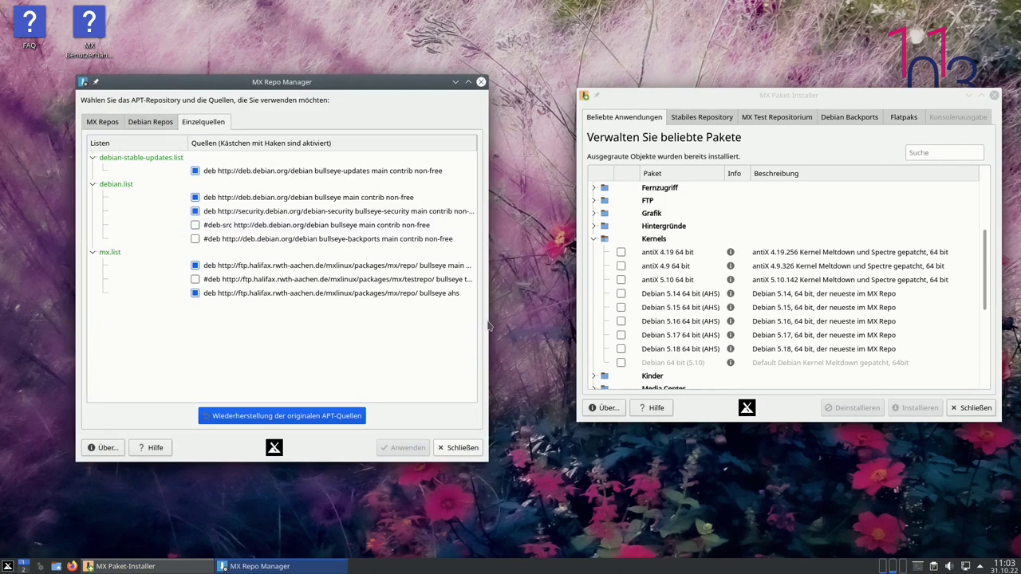
pyautogui.moveTo(492, 320); pyautogui.dragTo(562, 321)
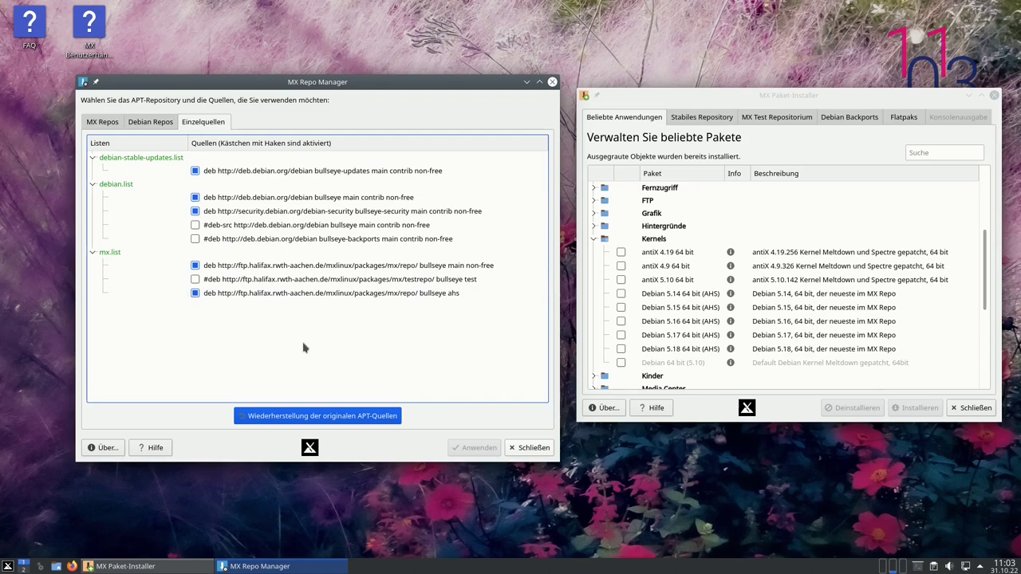
pyautogui.click(529, 449)
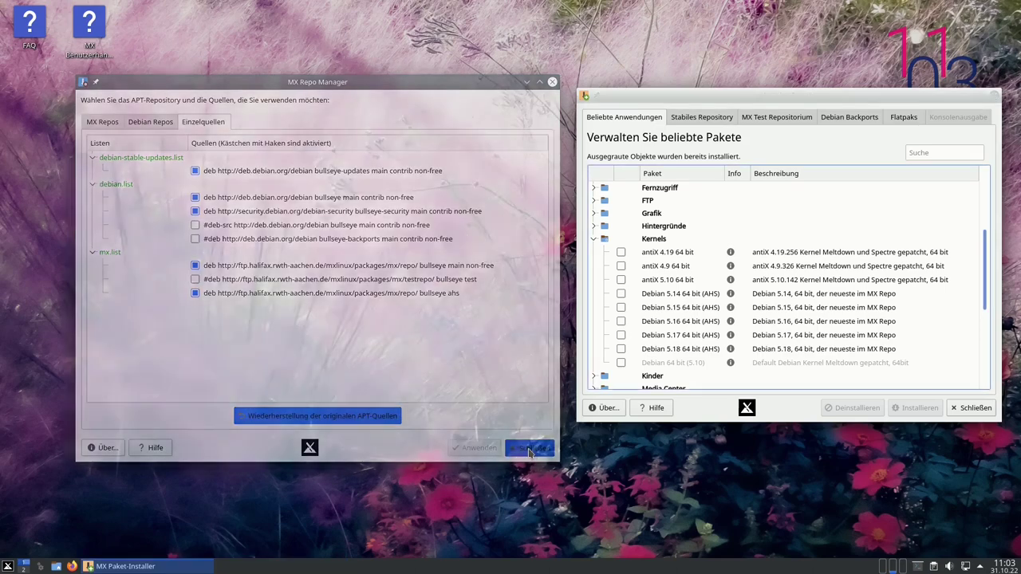
# Close MX Paket-Installer and dismiss the applications menu
pyautogui.click(974, 409)
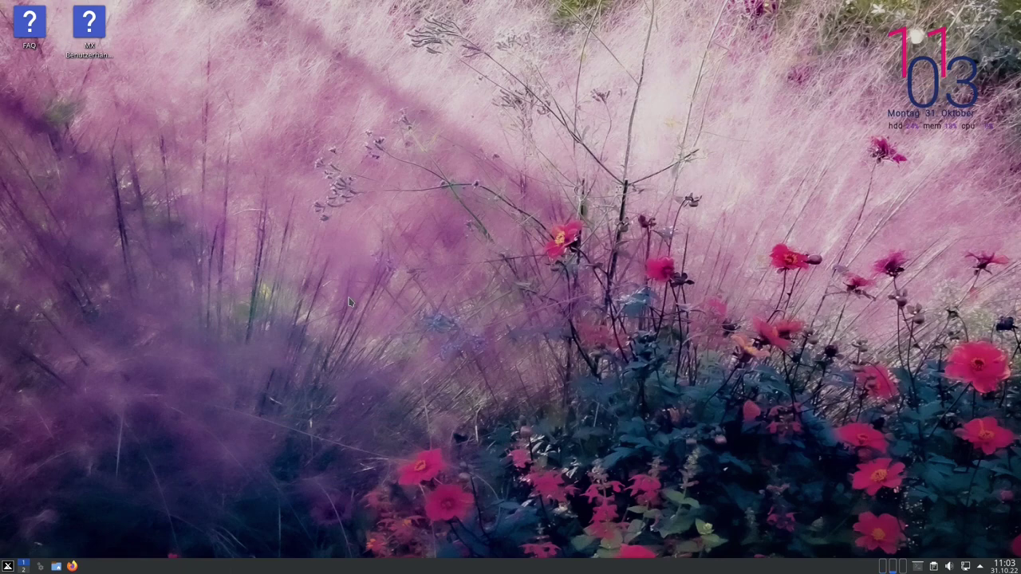
pyautogui.click(8, 566)
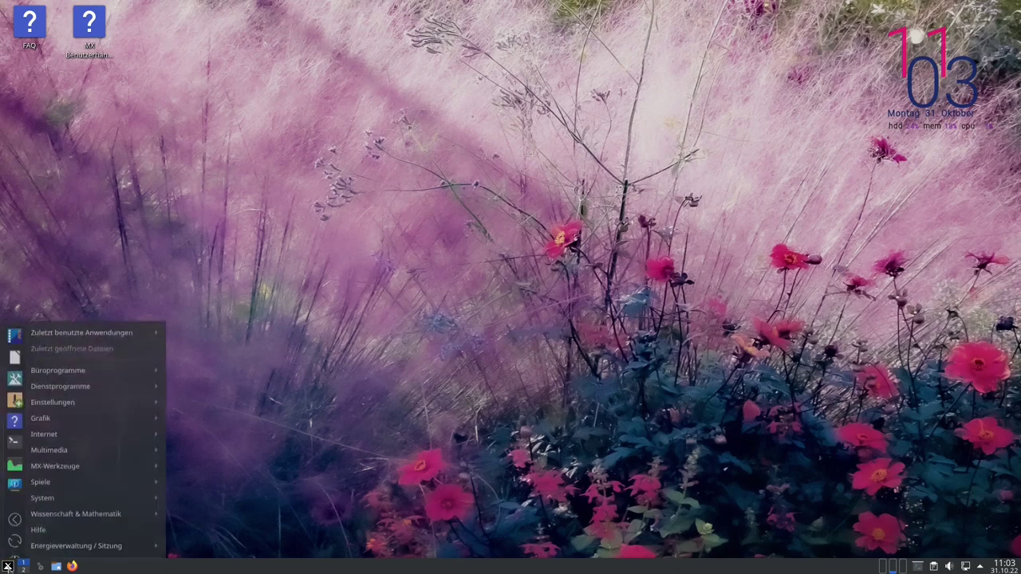
pyautogui.click(18, 546)
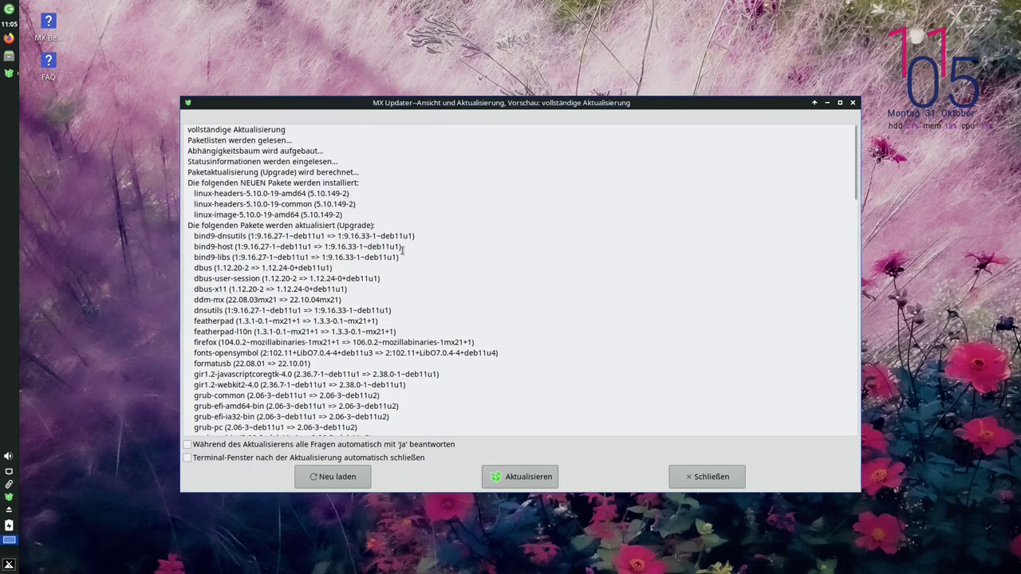
# Enable automatic yes answers, start the full upgrade, and submit the password to authorize it
pyautogui.moveTo(501, 109); pyautogui.dragTo(498, 59)
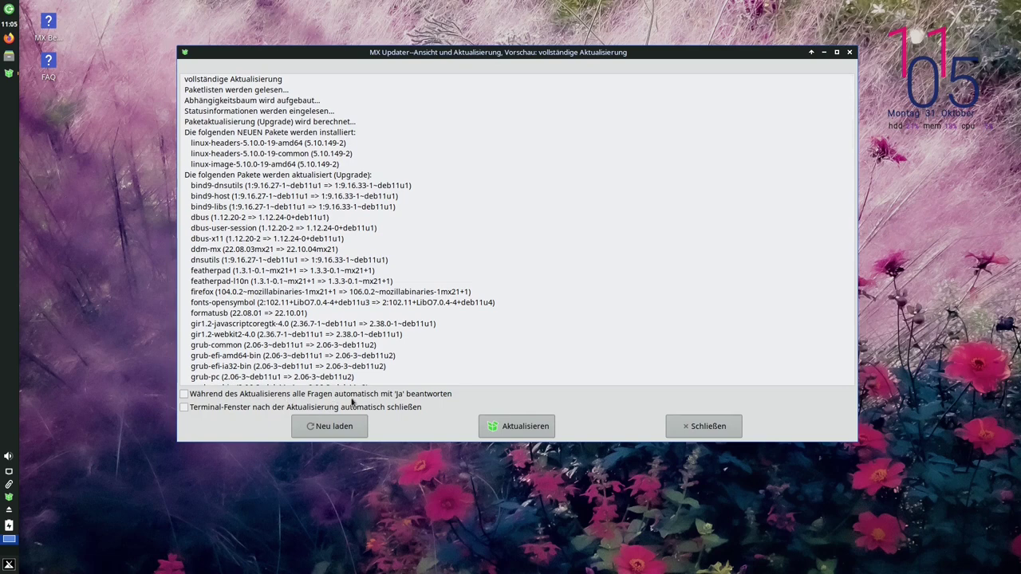
pyautogui.click(184, 394)
pyautogui.click(521, 427)
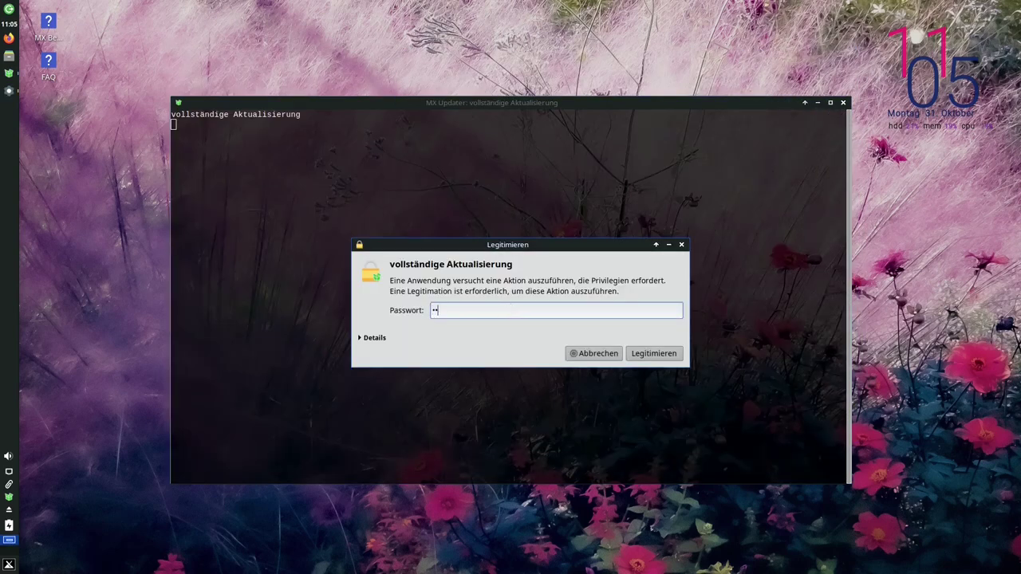
pyautogui.press('Return')
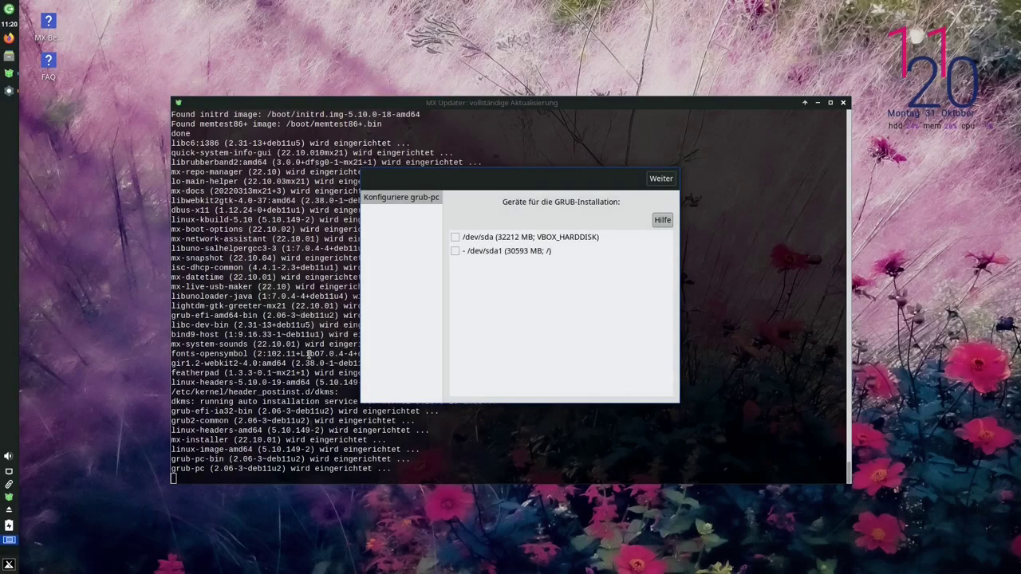
# Choose /dev/sda as the GRUB install device in the grub-pc dialog and continue
pyautogui.moveTo(543, 336)
pyautogui.moveTo(616, 298)
pyautogui.click(454, 238)
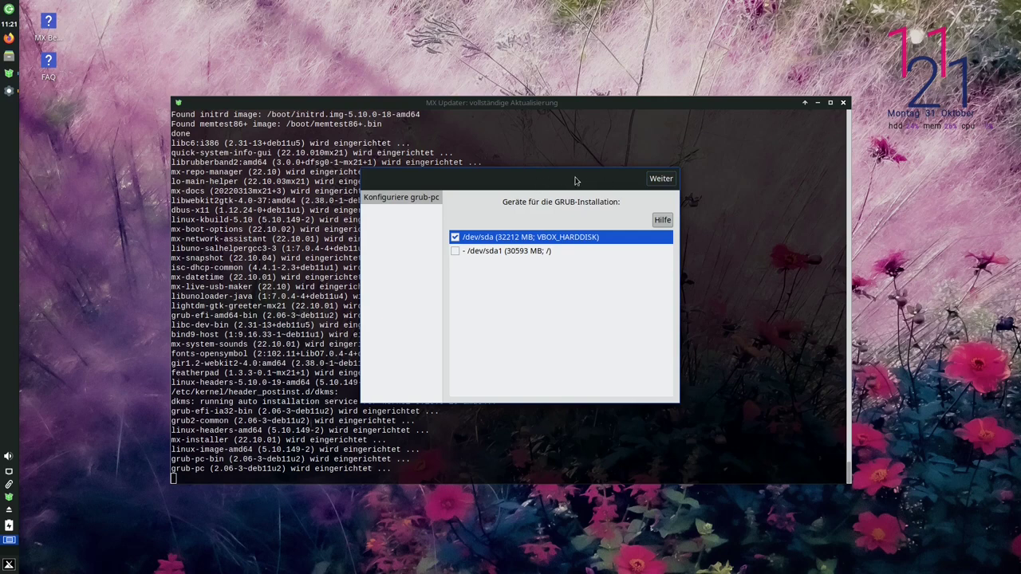
pyautogui.click(661, 180)
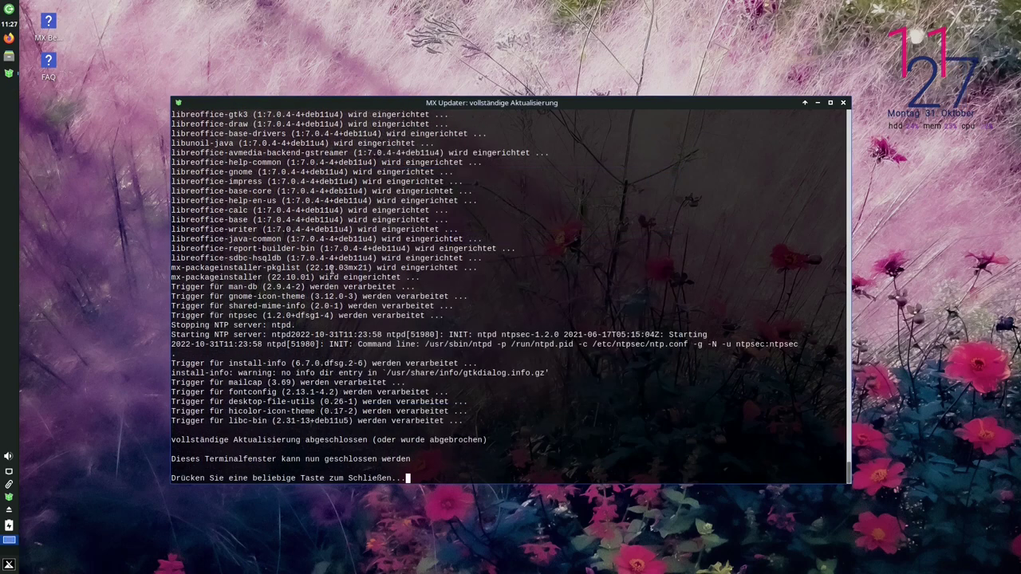
# Dismiss the finished upgrade terminal with a keypress
pyautogui.press('Return')
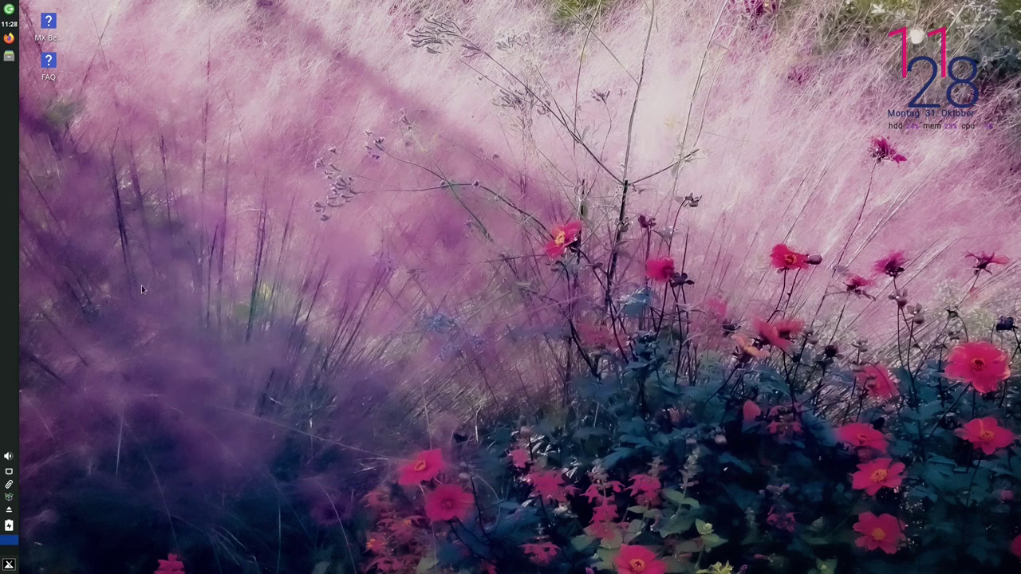
# Launch MX Paket-Installer from a 'paket' search and authenticate
pyautogui.click(9, 565)
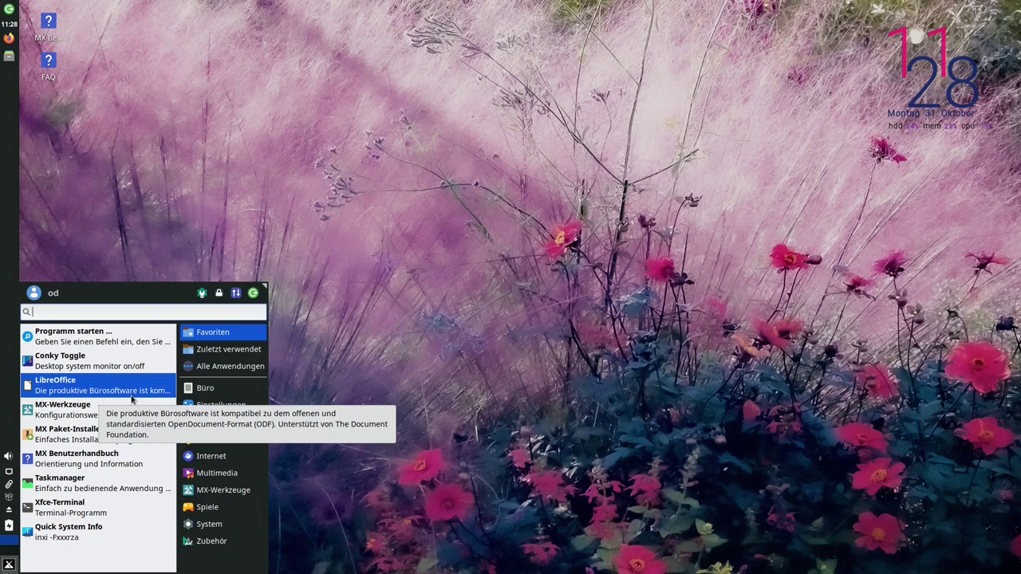
pyautogui.write('paket')
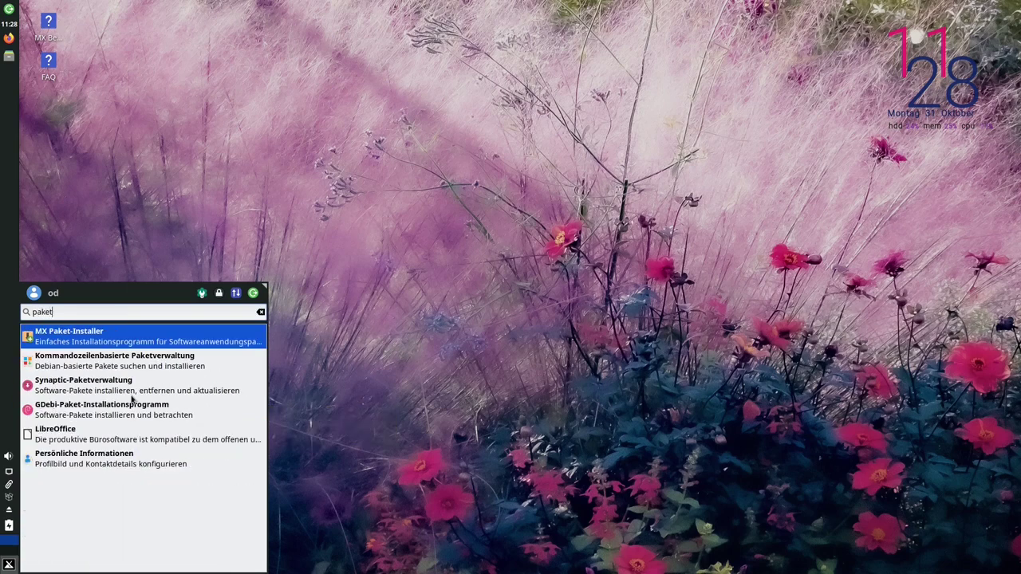
pyautogui.press('Return')
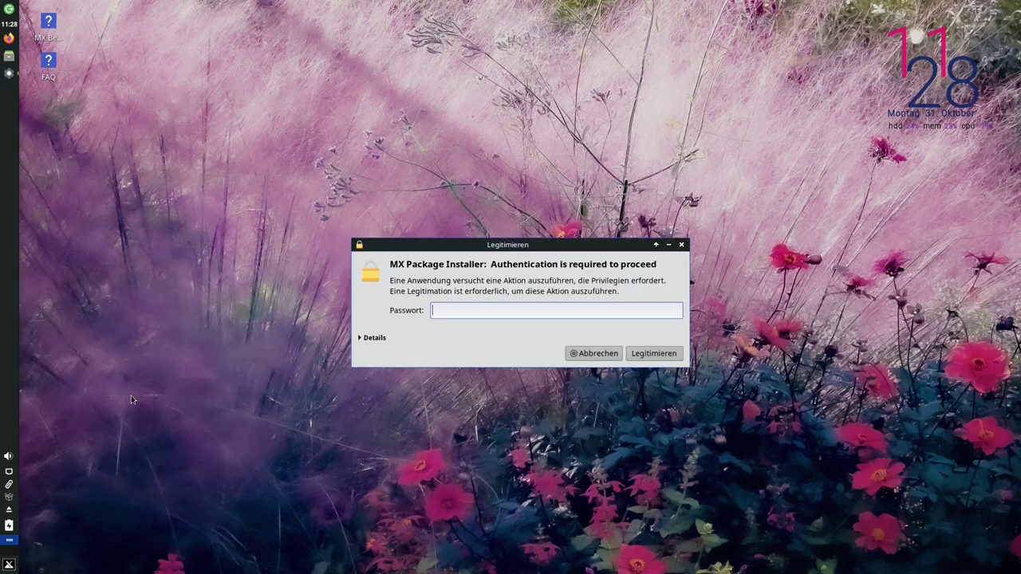
pyautogui.press('Return')
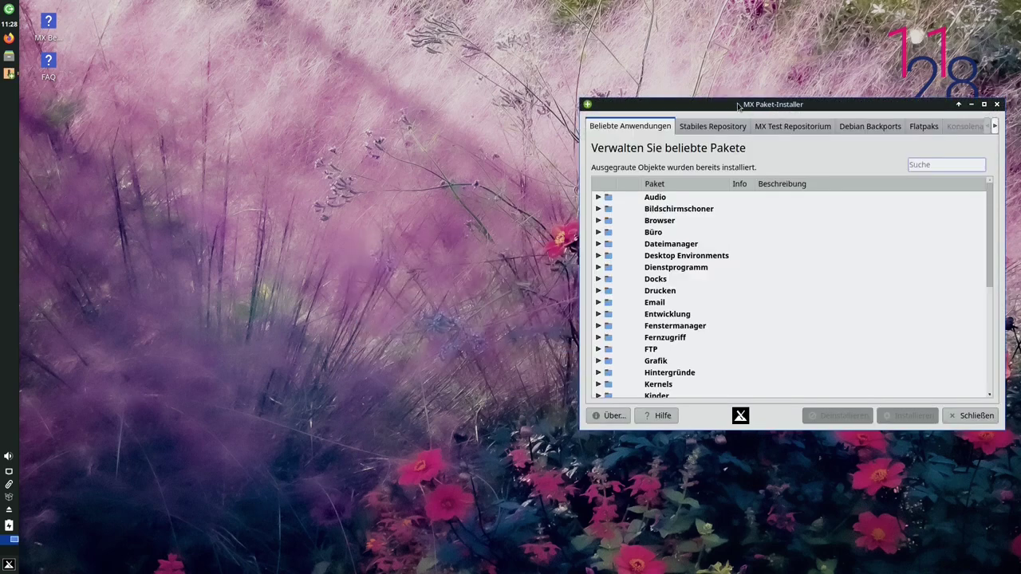
# Expand Kernels and tick Debian 5.19 64 bit (AHS) for installation
pyautogui.moveTo(742, 105); pyautogui.dragTo(429, 96)
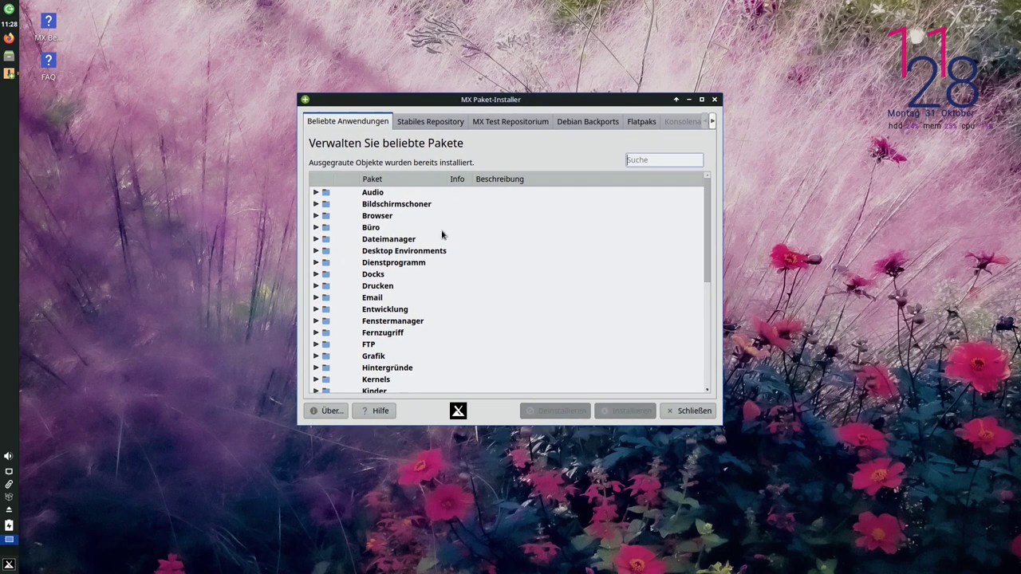
pyautogui.click(316, 380)
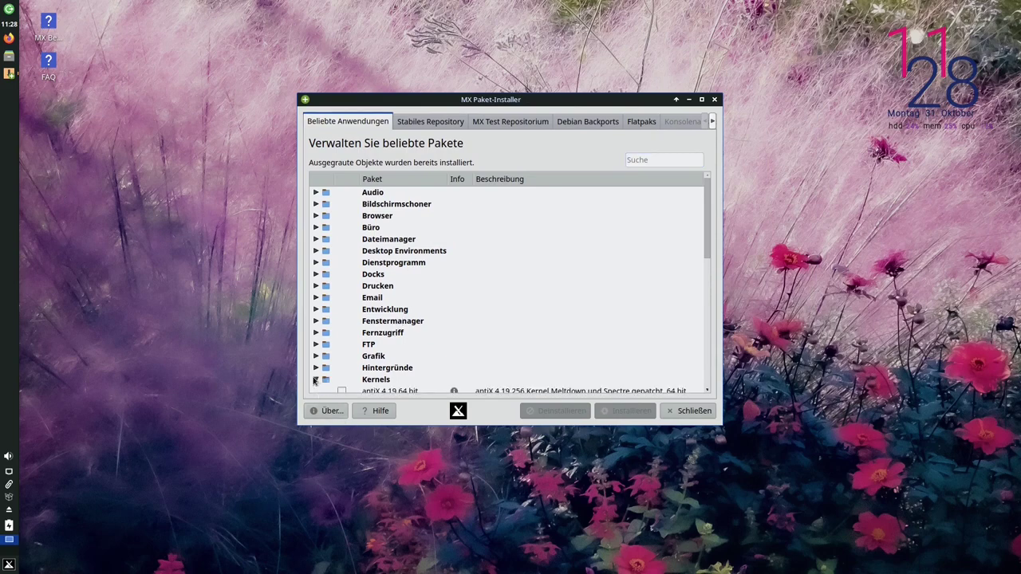
pyautogui.scroll(-3, 401, 368)
pyautogui.scroll(-1, 401, 368)
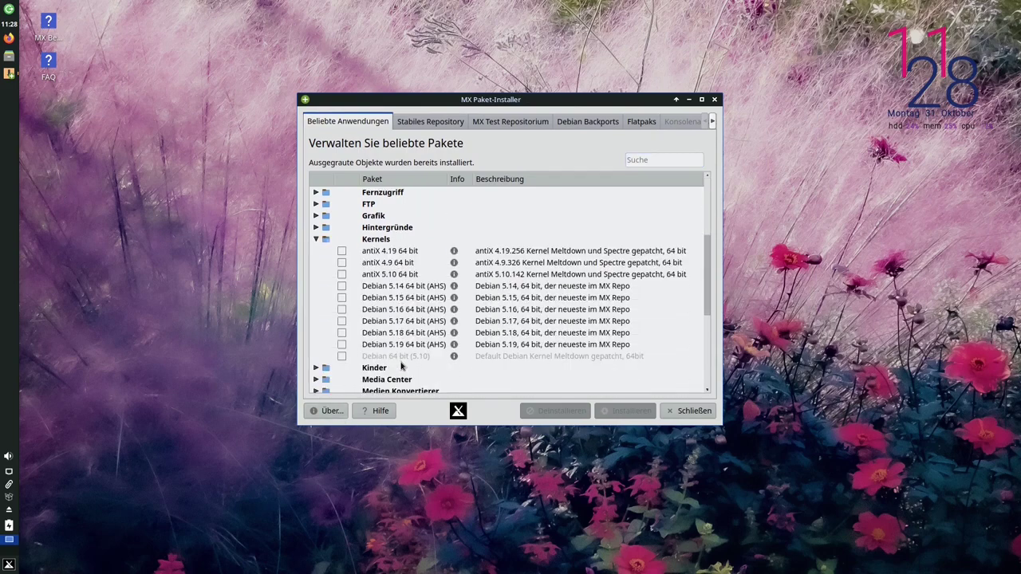
pyautogui.click(342, 345)
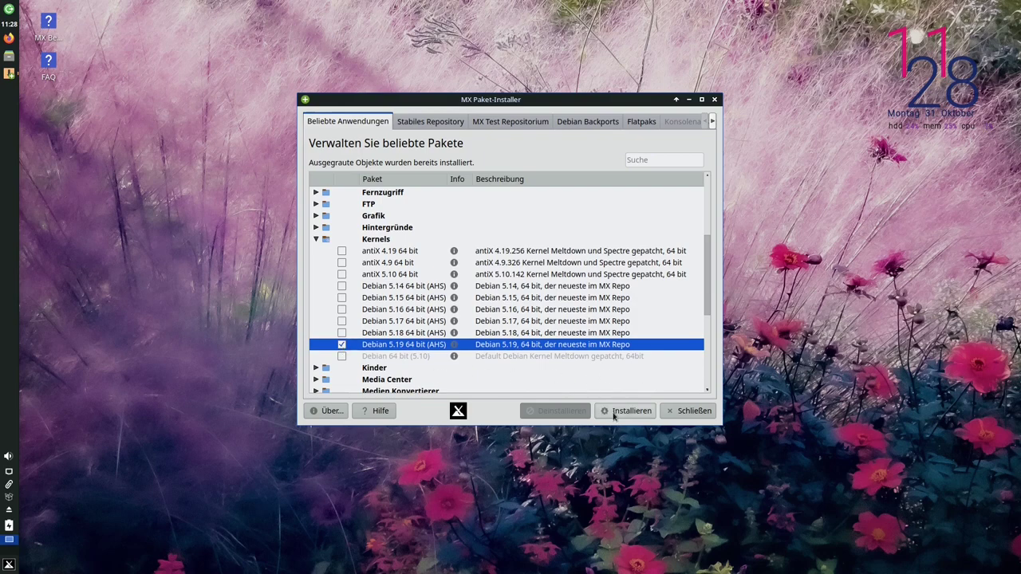
# Install the marked kernel, reviewing the 5.19.0-2mx image and headers before confirming with OK
pyautogui.click(612, 412)
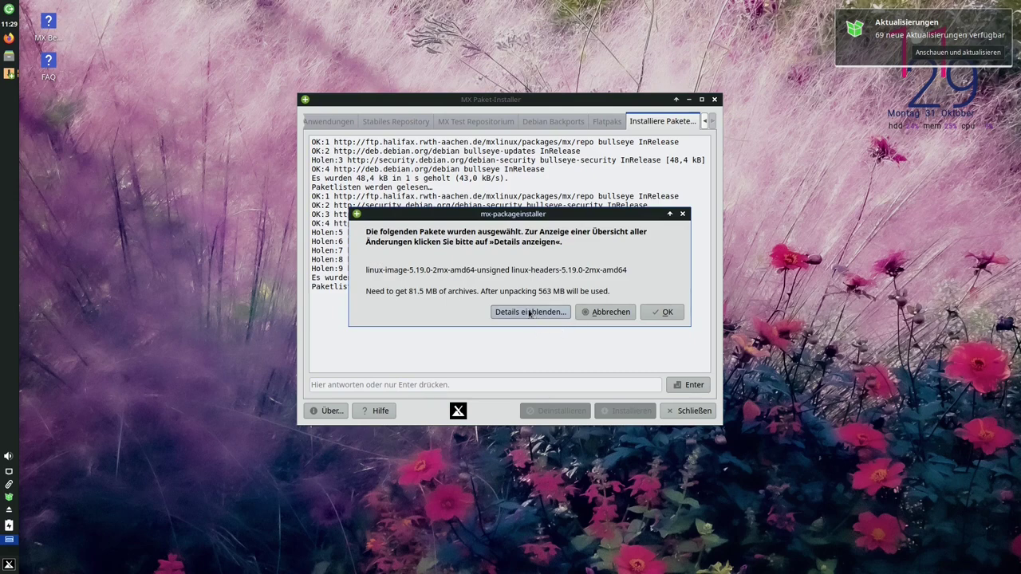
pyautogui.click(530, 313)
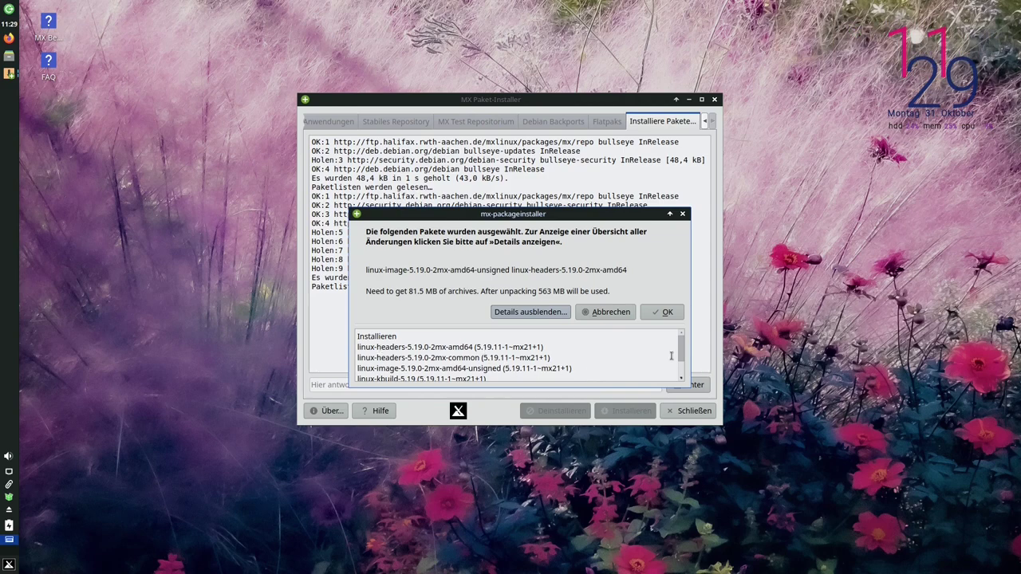
pyautogui.moveTo(682, 345)
pyautogui.mouseDown()
pyautogui.moveTo(682, 364)
pyautogui.moveTo(682, 346)
pyautogui.mouseUp()
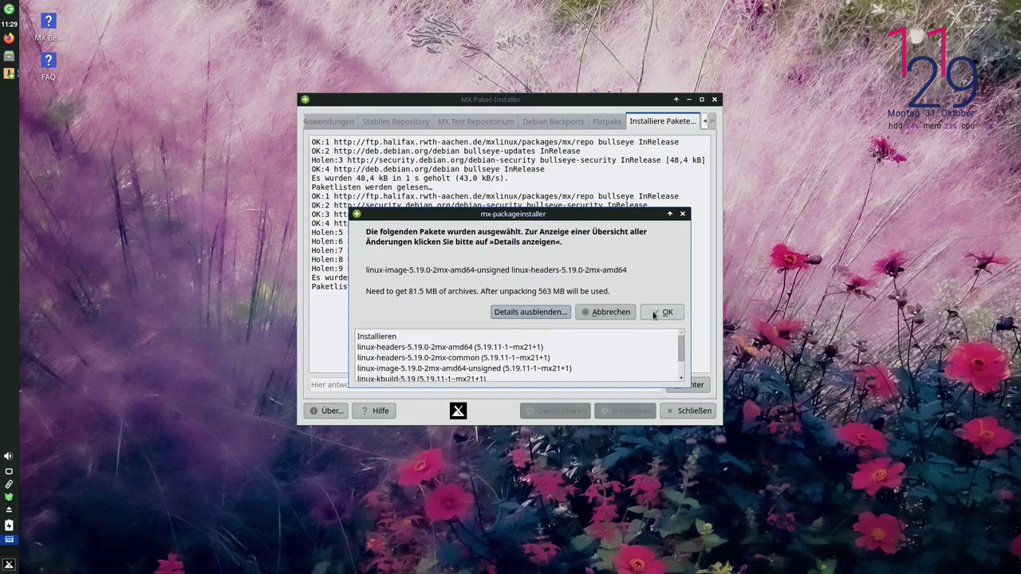
pyautogui.click(662, 312)
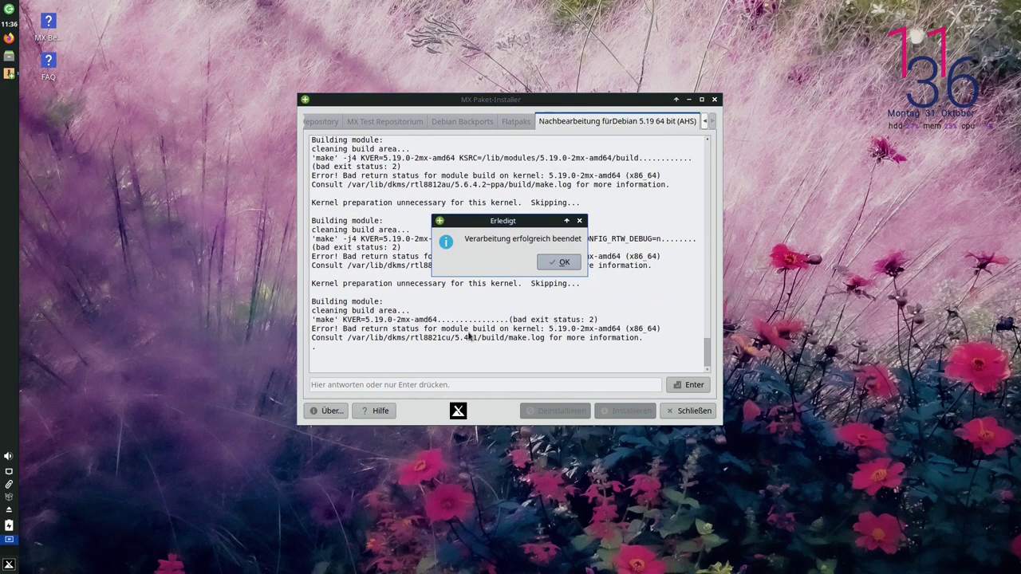
# Dismiss the Erledigt notice and review the Konsolenausgabe log's kernel preparation lines
pyautogui.click(562, 264)
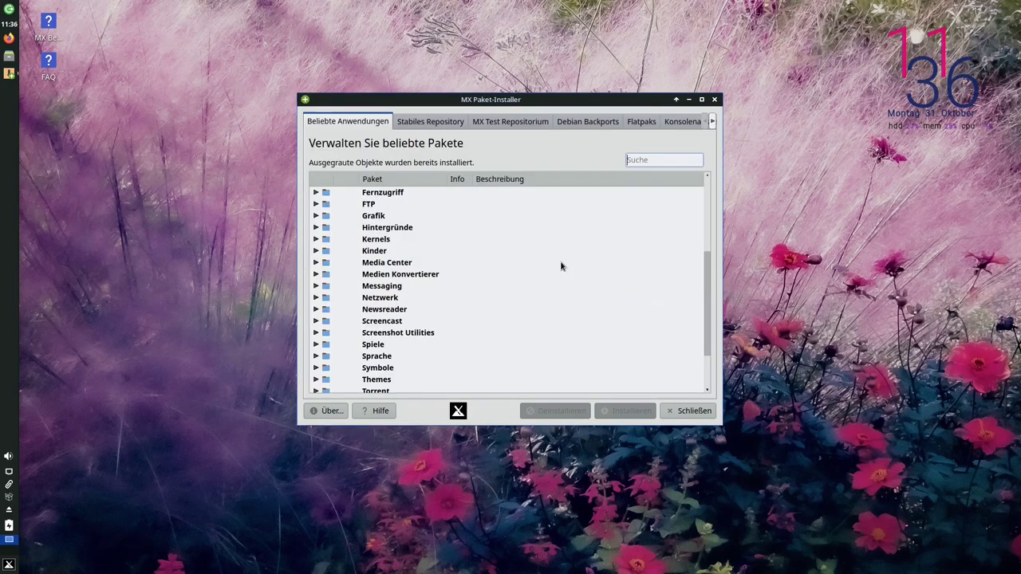
pyautogui.click(679, 123)
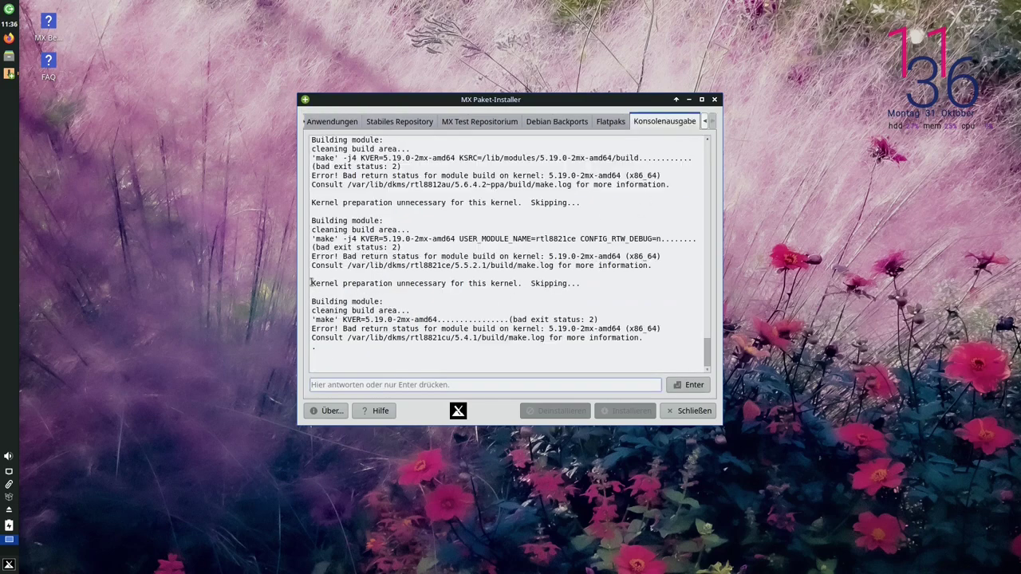
pyautogui.moveTo(313, 284); pyautogui.dragTo(531, 284)
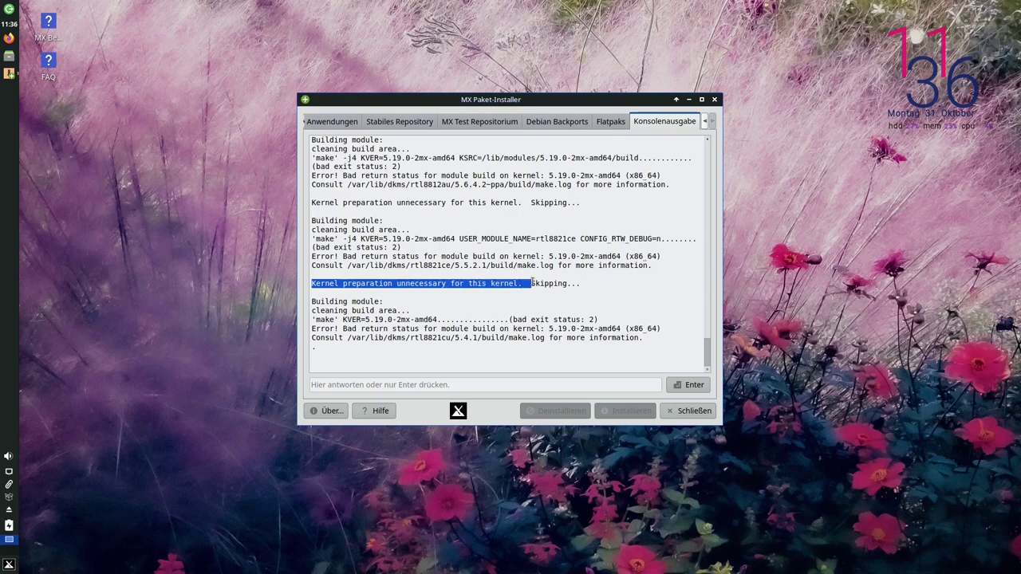
pyautogui.click(483, 273)
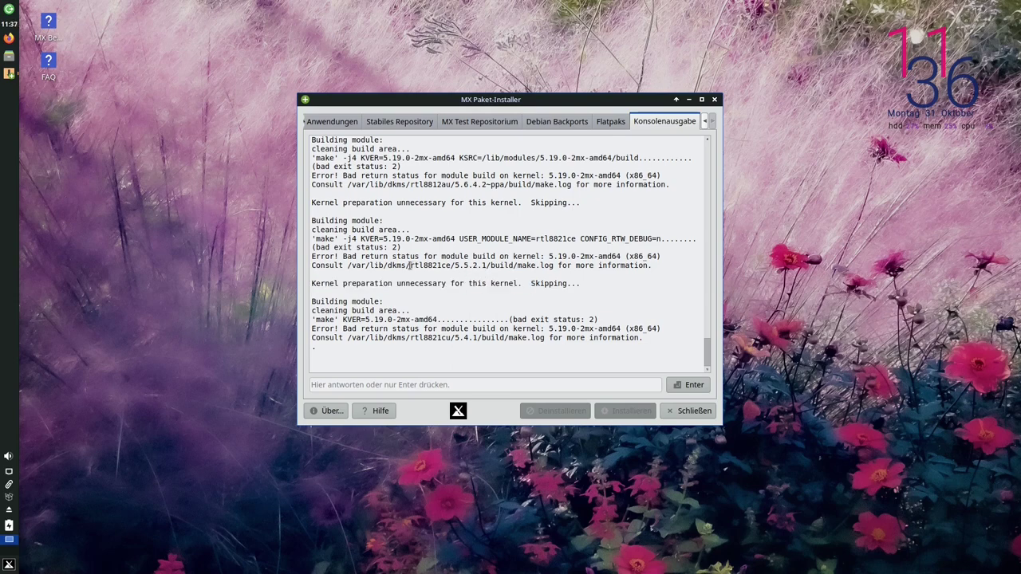
# Highlight the failed rtl8821ce and rtl8812au driver builds, then move the installer window right
pyautogui.moveTo(406, 265); pyautogui.dragTo(454, 266)
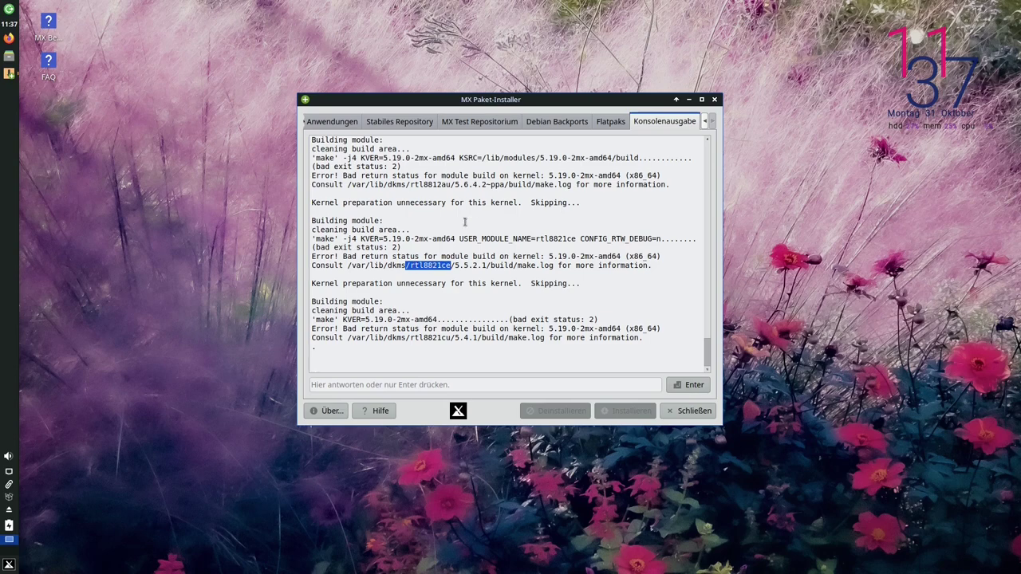
pyautogui.moveTo(406, 184); pyautogui.dragTo(451, 185)
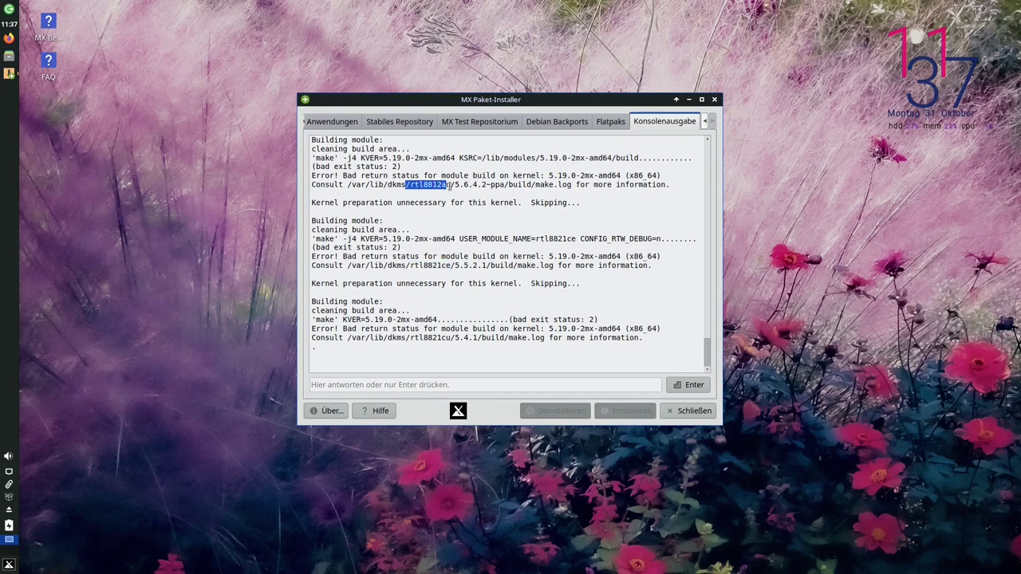
pyautogui.moveTo(388, 202); pyautogui.dragTo(582, 203)
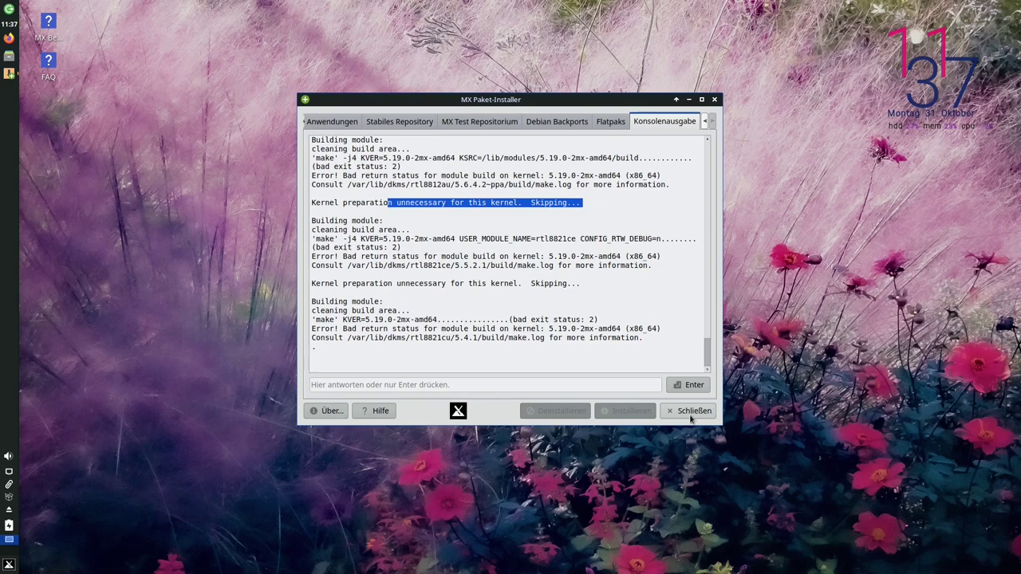
pyautogui.moveTo(587, 103); pyautogui.dragTo(872, 101)
pyautogui.click(410, 221)
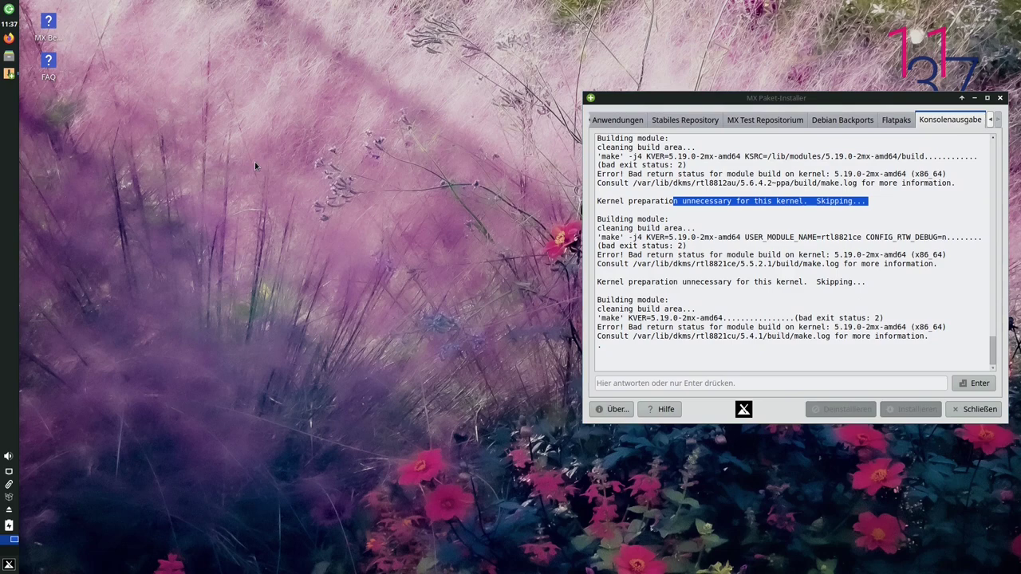
# Launch MX Repo Manager from the launcher search 'repo' and authenticate as administrator
pyautogui.press('super')
pyautogui.write('eo')
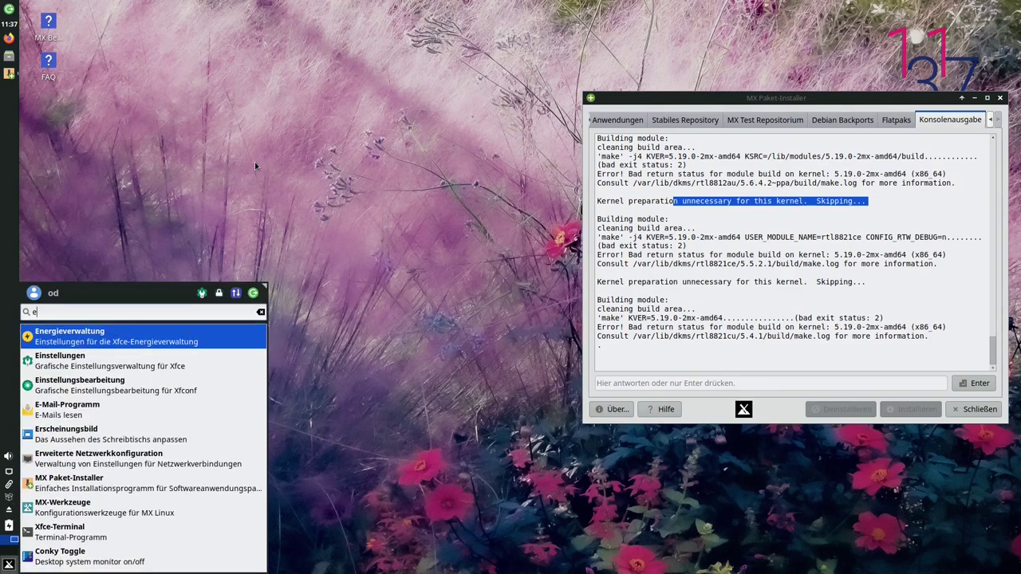
pyautogui.press('BackSpace')
pyautogui.press('BackSpace')
pyautogui.write('repo')
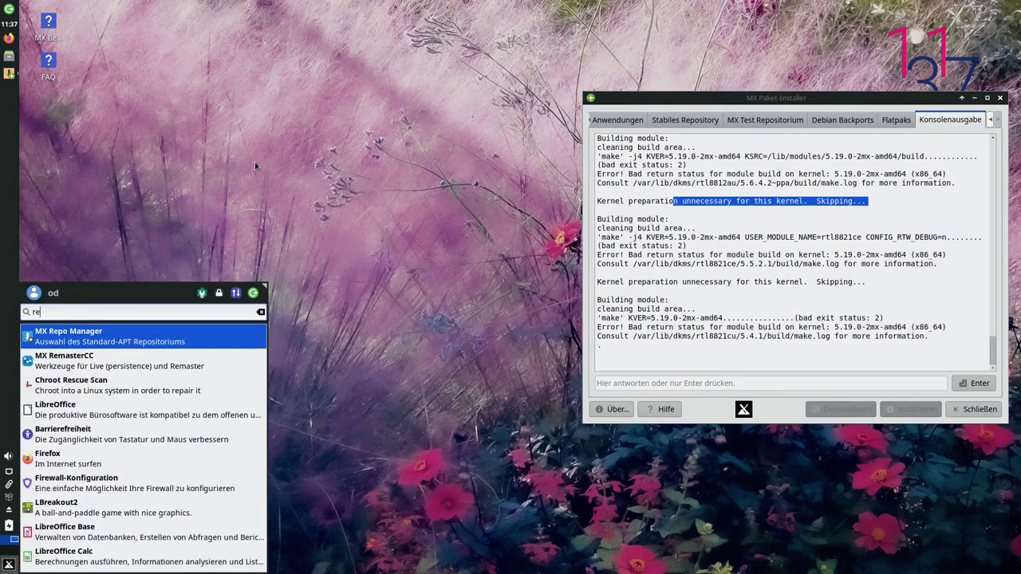
pyautogui.press('Return')
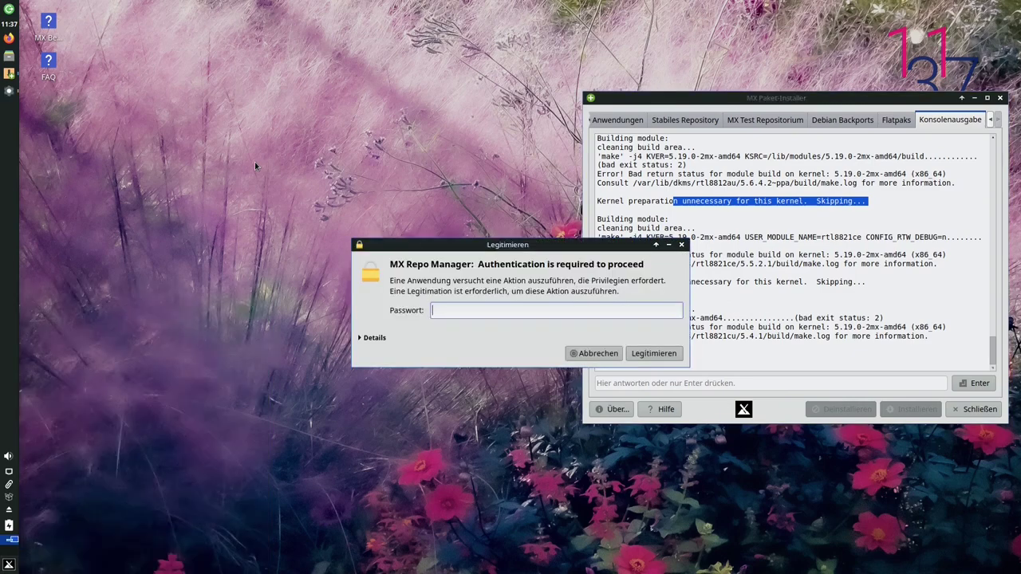
pyautogui.press('Return')
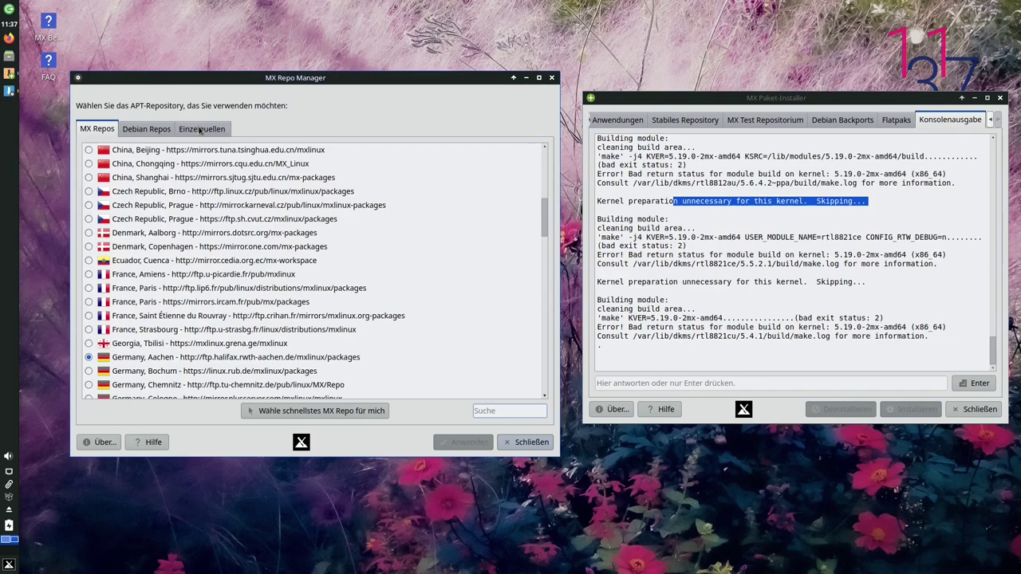
# Enable the bullseye ahs line in mx.list under Einzelquellen, apply it, and close Repo Manager
pyautogui.click(200, 122)
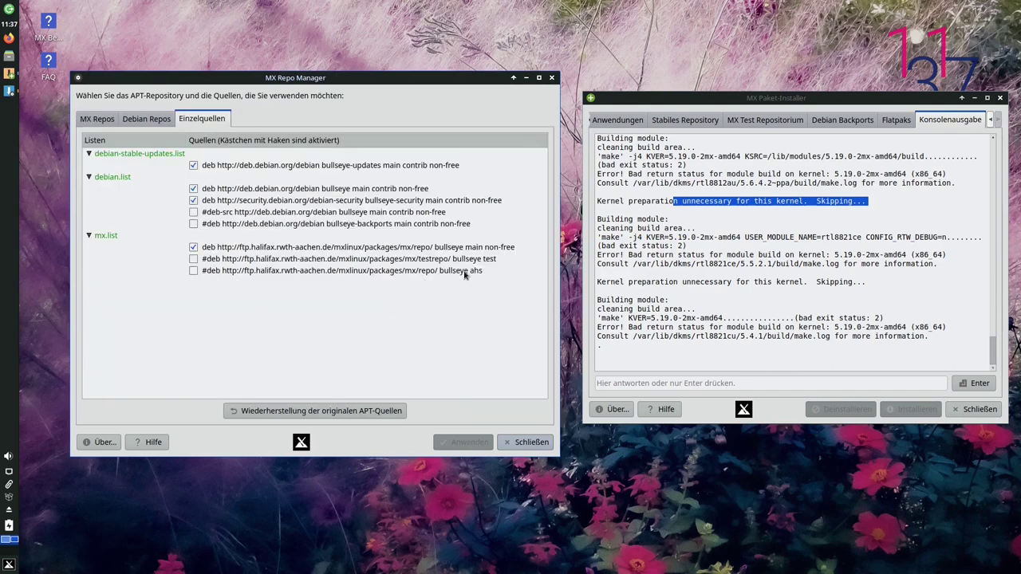
pyautogui.click(193, 271)
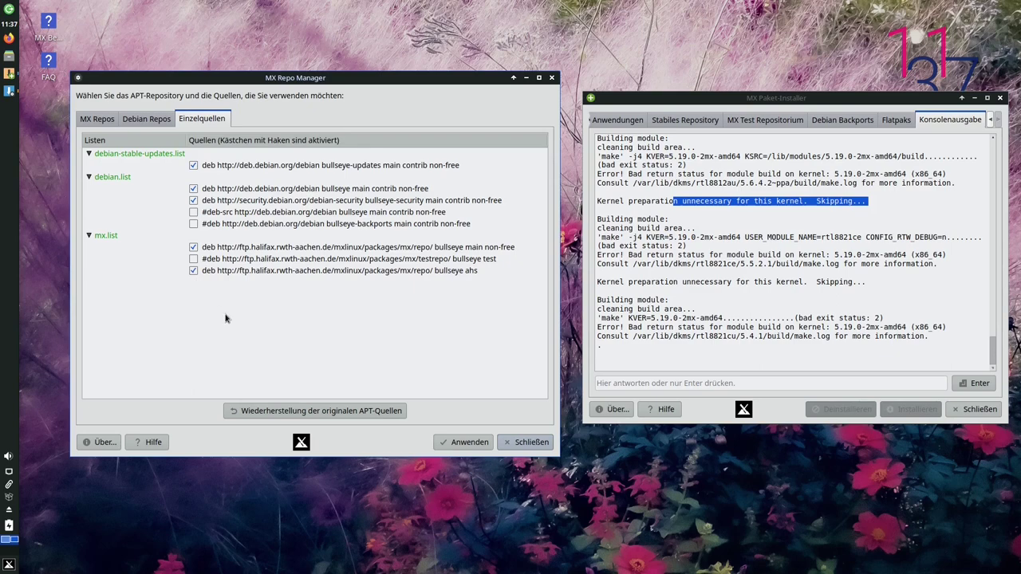
pyautogui.click(472, 442)
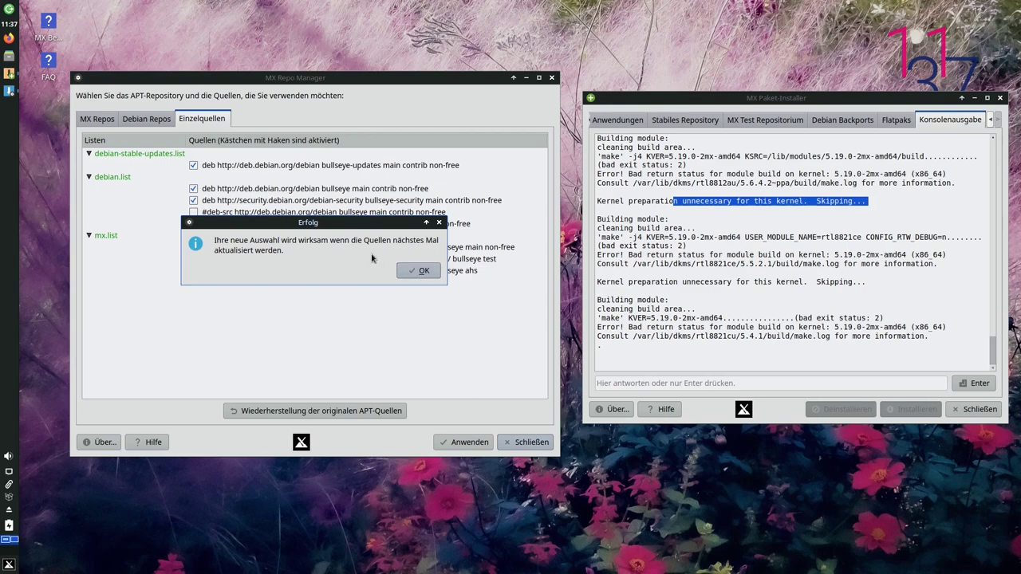
pyautogui.click(418, 274)
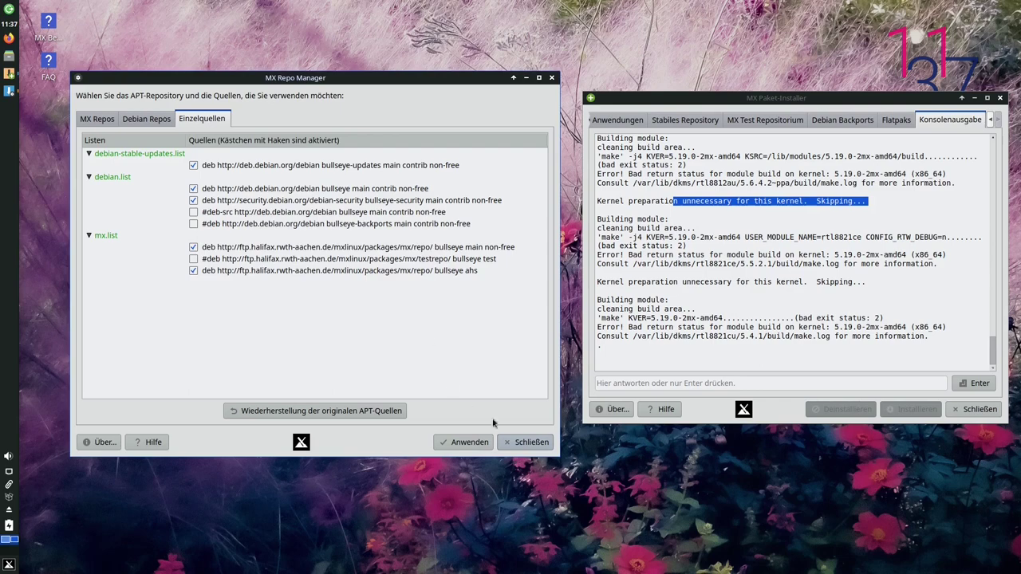
pyautogui.click(528, 444)
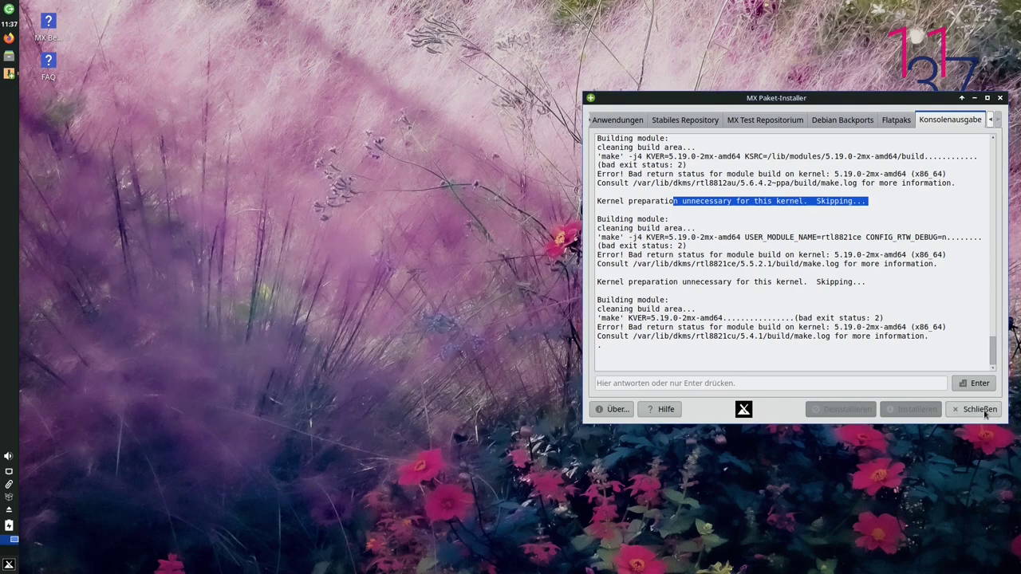
# Close the package installer and run Auf Aktualisierungen prüfen from the MX Updater tray icon
pyautogui.click(983, 410)
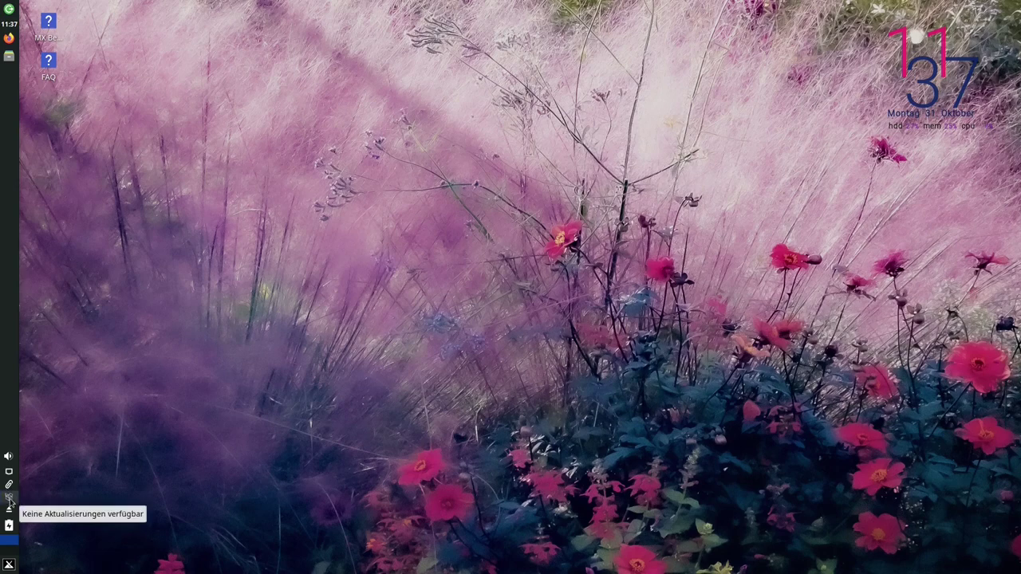
pyautogui.rightClick(10, 498)
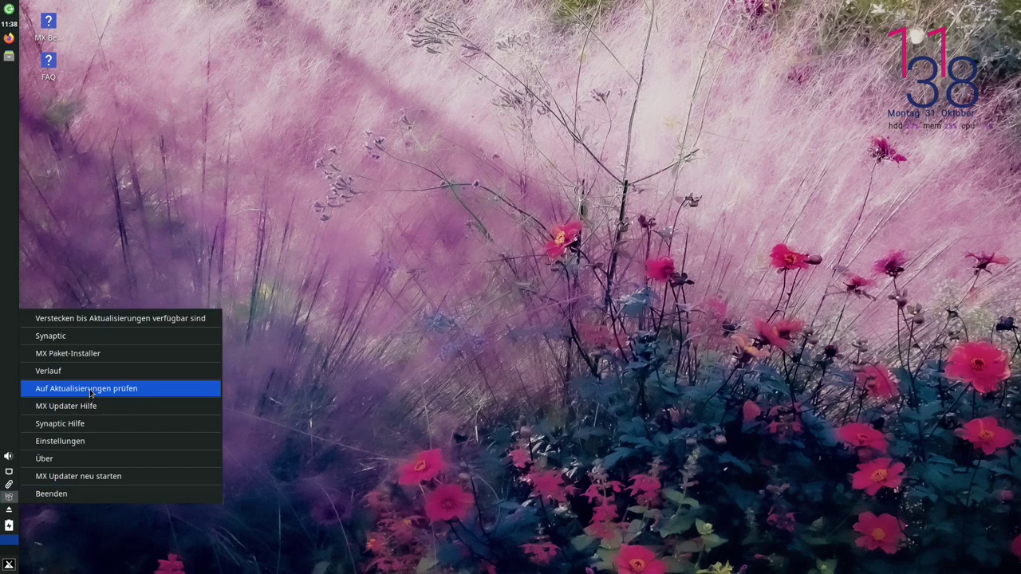
pyautogui.click(90, 392)
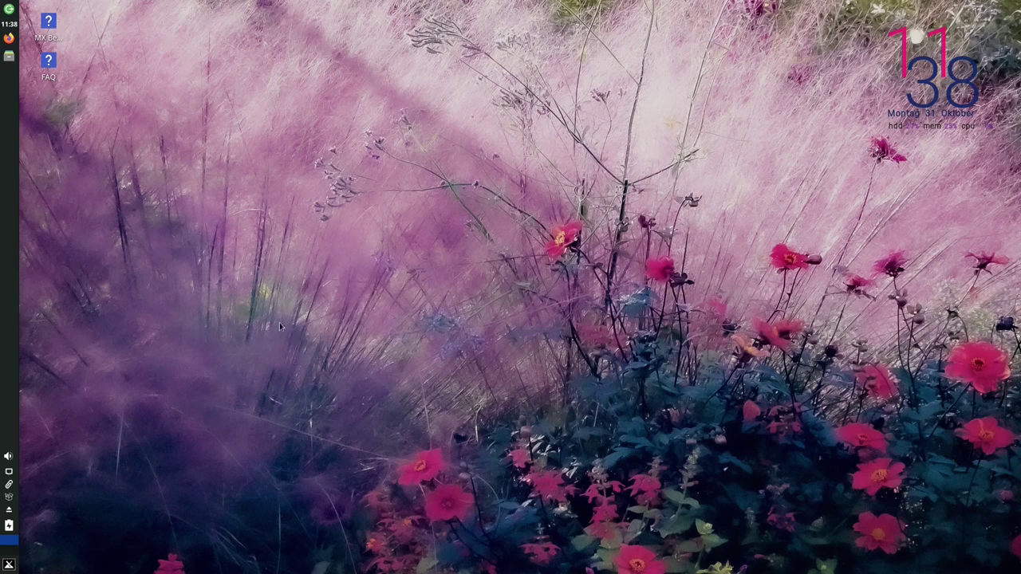
# Launch MX Boot Options via the menu search 'bott' and enter the administrator password
pyautogui.click(8, 564)
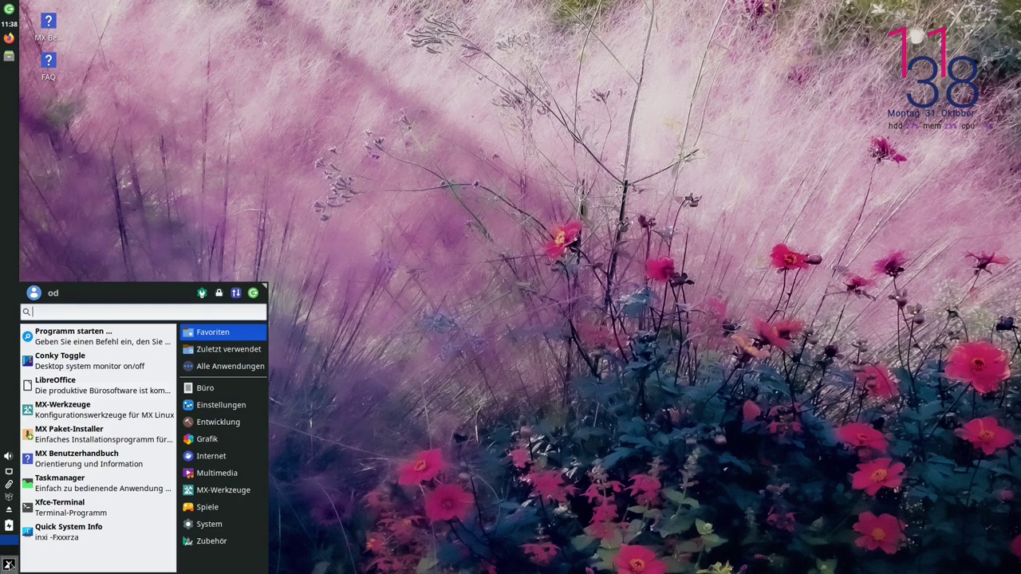
pyautogui.write('bott')
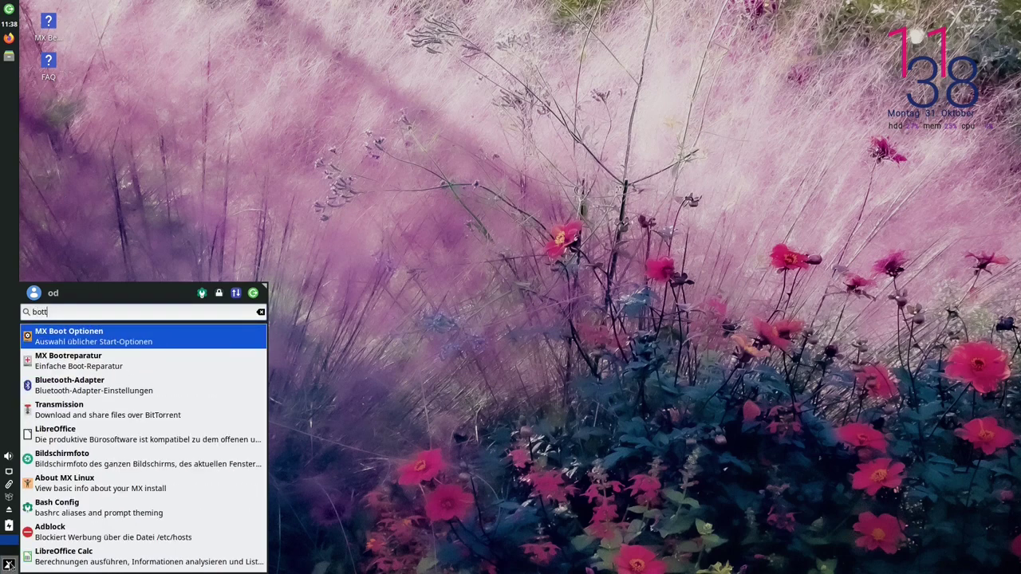
pyautogui.press('Return')
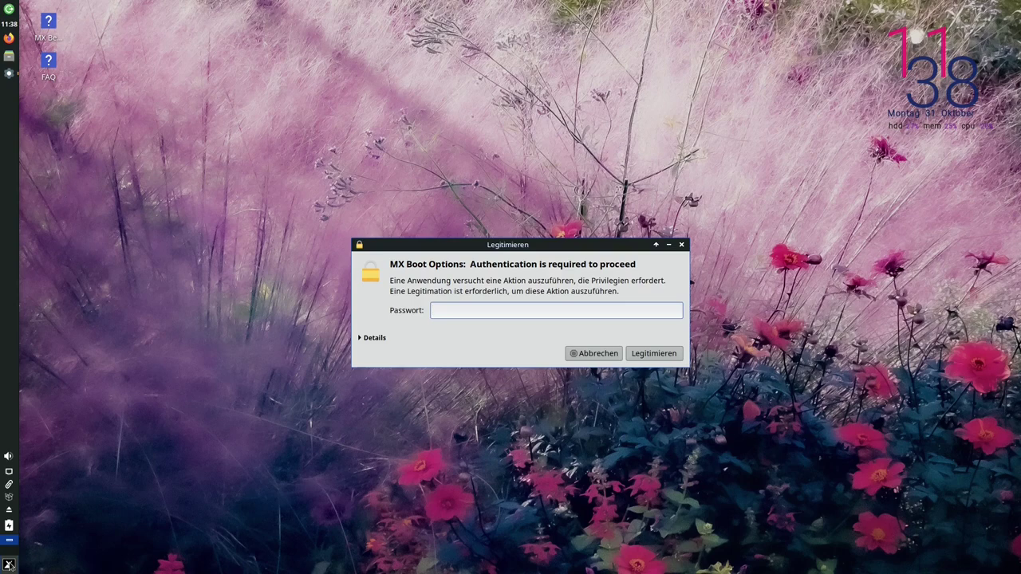
pyautogui.write('demo')
pyautogui.press('Return')
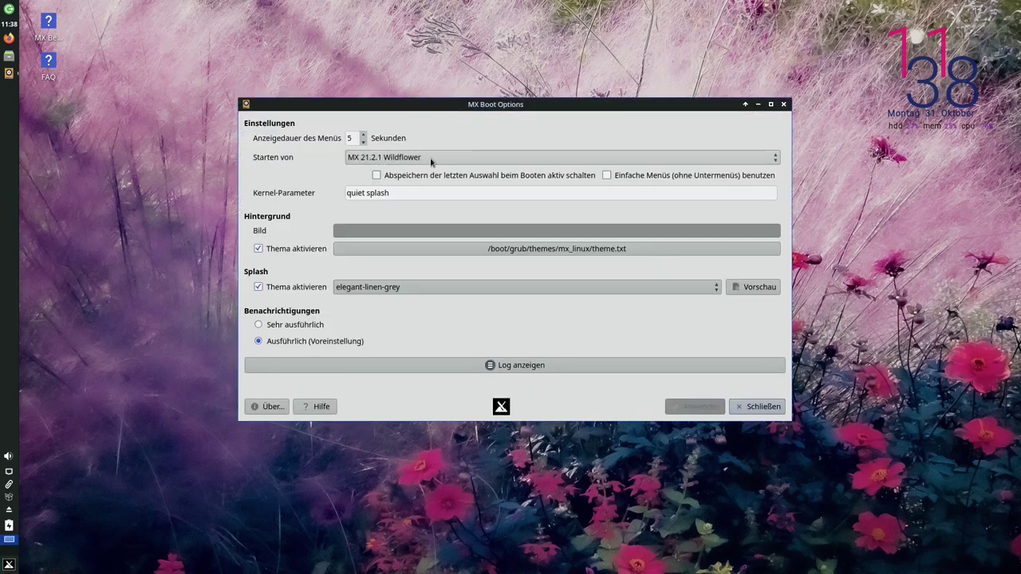
# Set 5.19.0-2mx-amd64 (systemd) as the default boot entry, apply, and close Boot Options
pyautogui.click(430, 160)
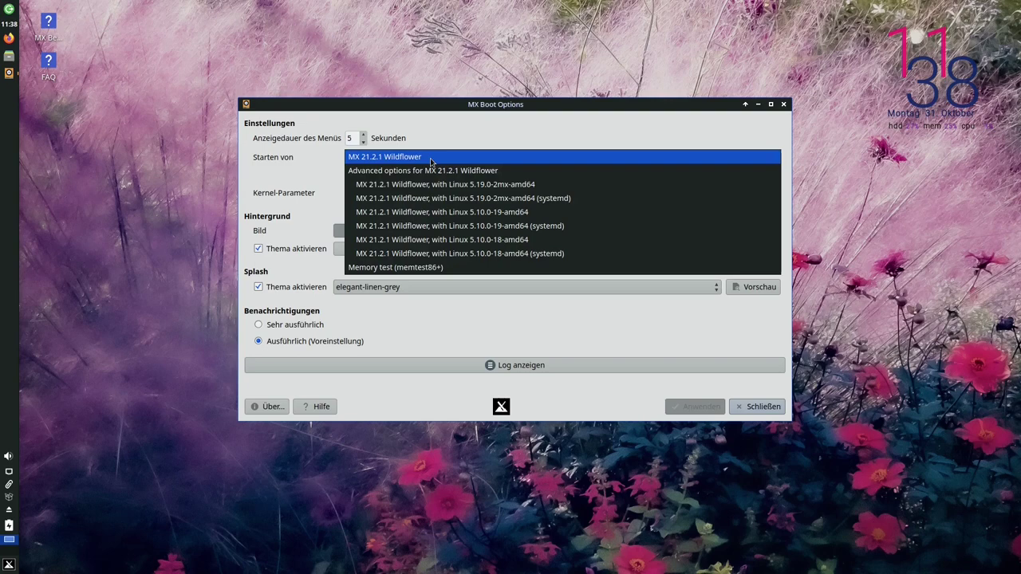
pyautogui.click(431, 159)
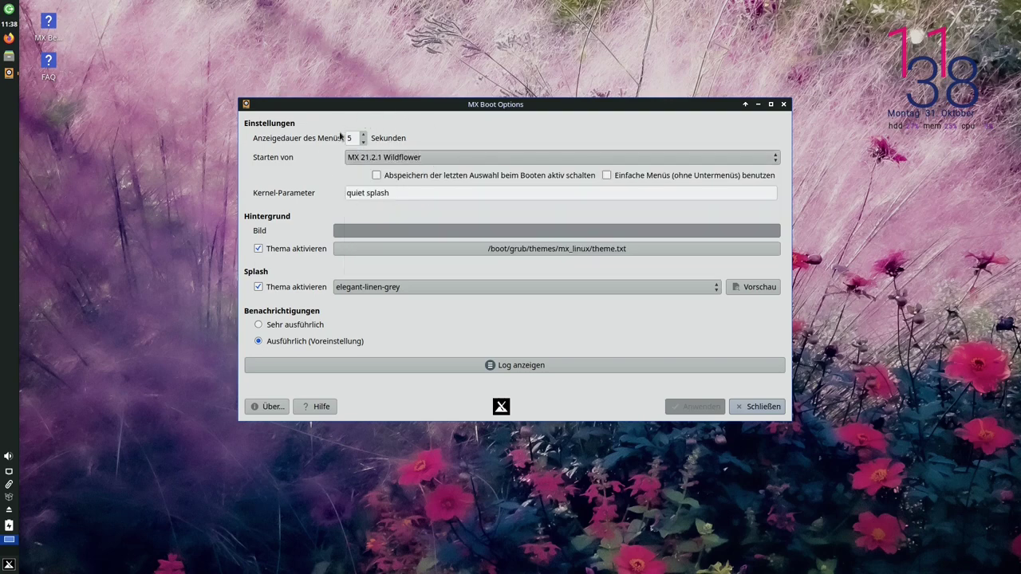
pyautogui.click(432, 160)
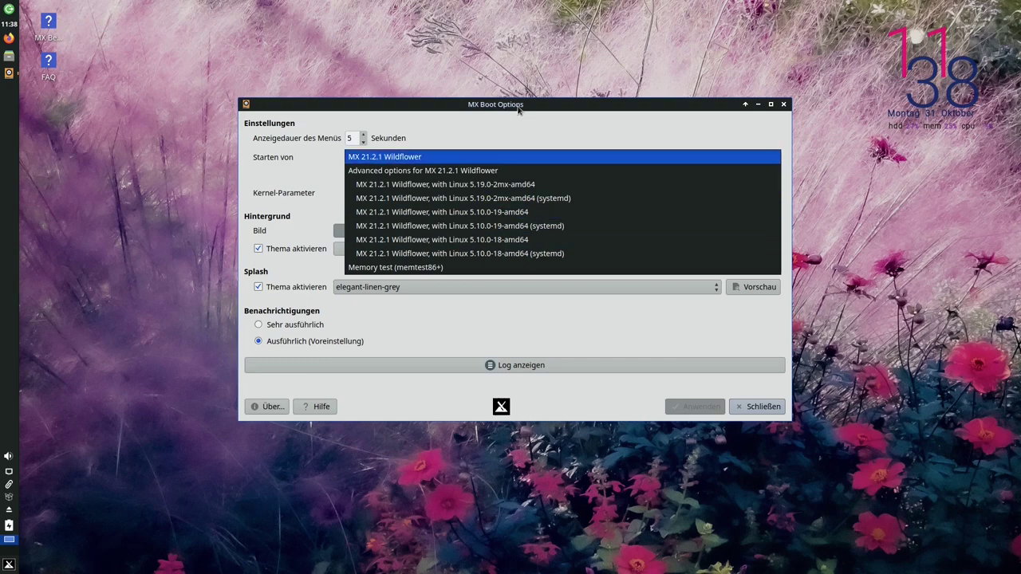
pyautogui.click(516, 133)
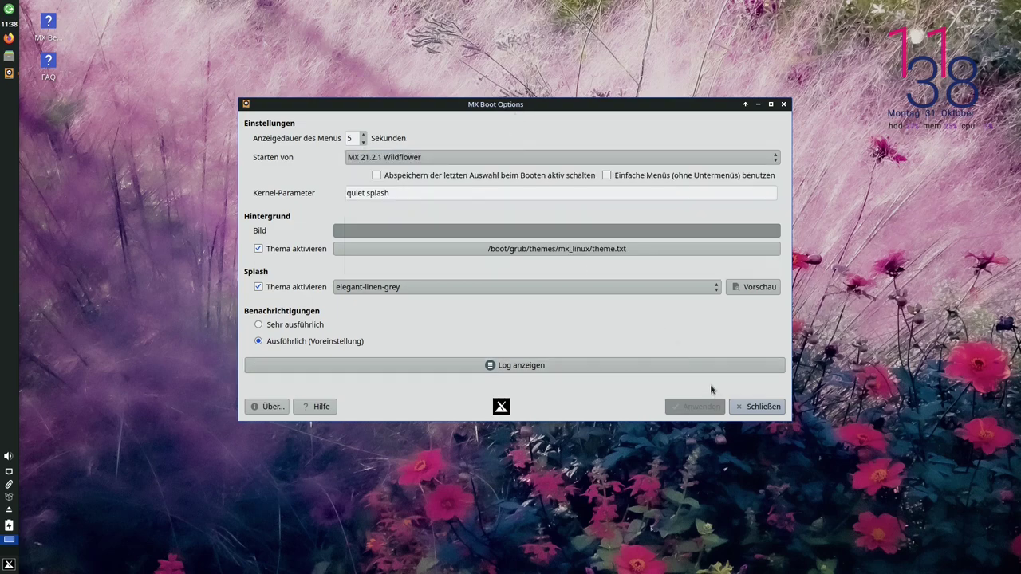
pyautogui.click(517, 161)
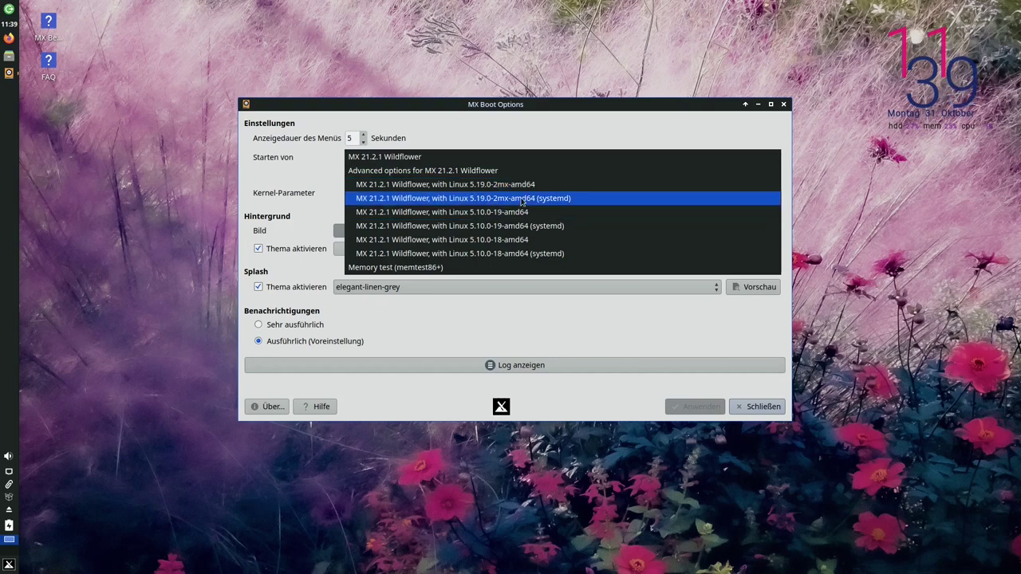
pyautogui.click(522, 199)
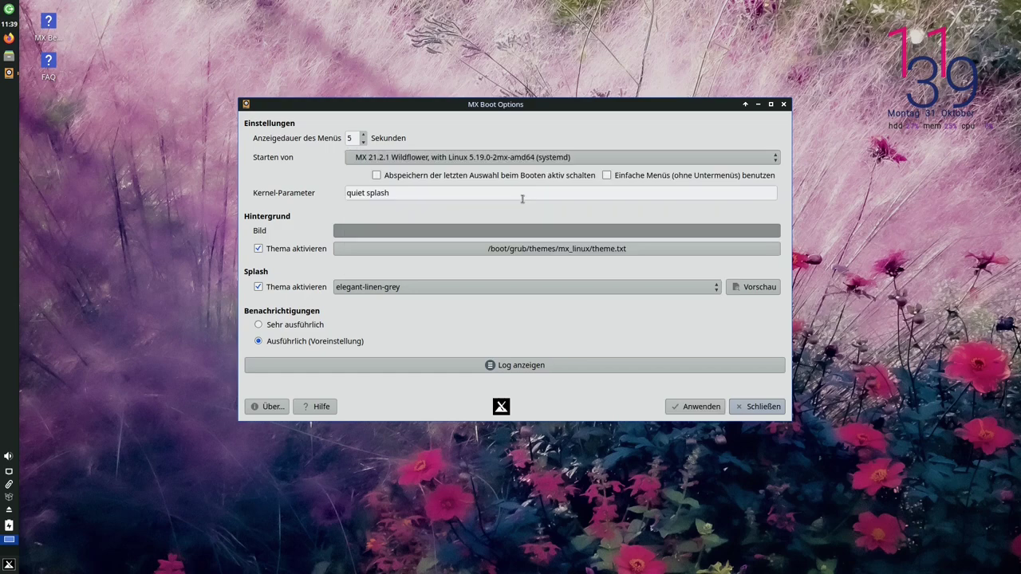
pyautogui.click(702, 408)
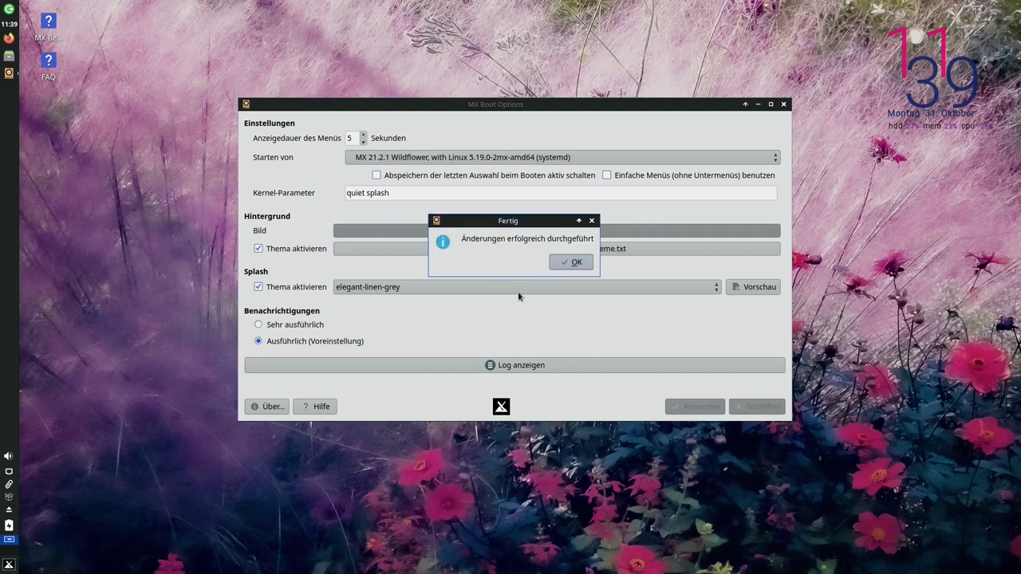
pyautogui.click(572, 263)
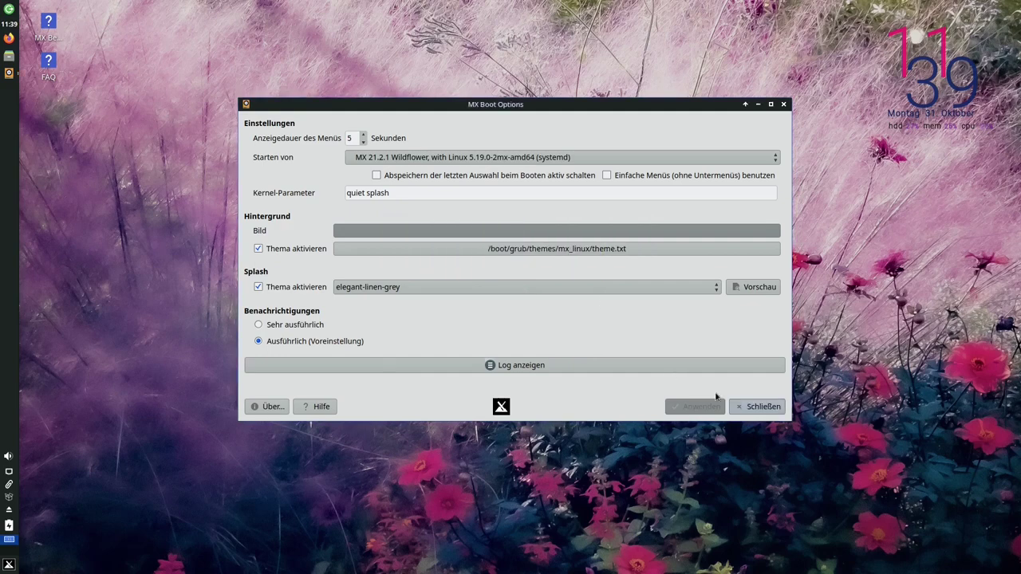
pyautogui.click(760, 409)
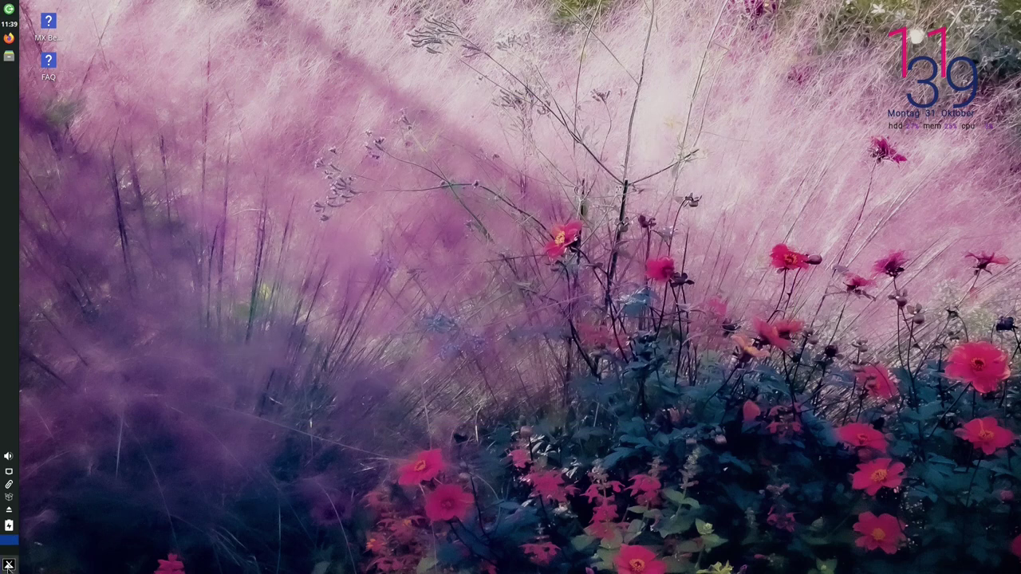
# Restart the computer from the Whisker menu's log-out options
pyautogui.click(9, 565)
pyautogui.click(253, 293)
pyautogui.click(520, 246)
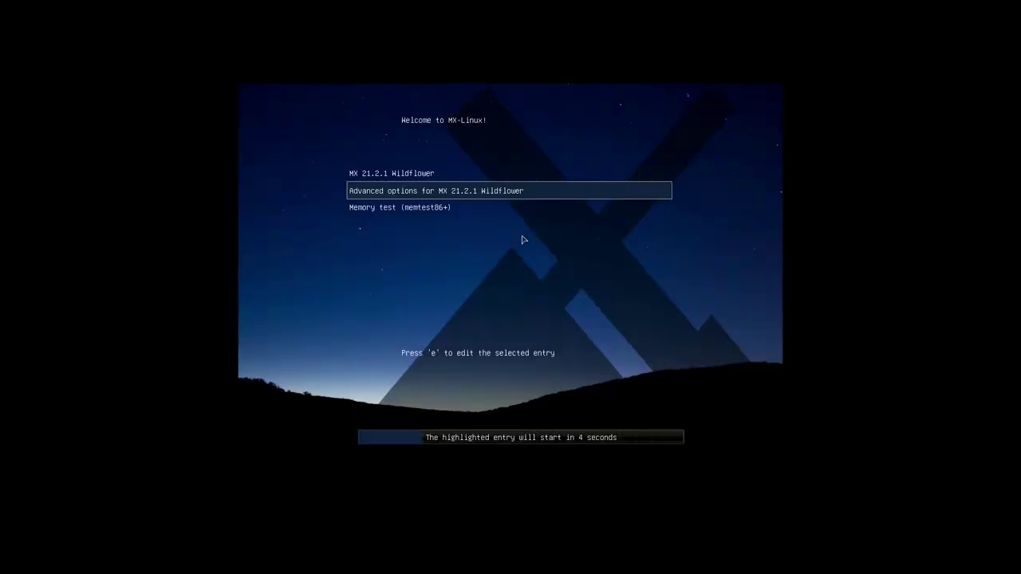
# In GRUB, stop the countdown and boot 5.19.0-2mx-amd64 (systemd) from Advanced options
pyautogui.press('Up')
pyautogui.press('Down')
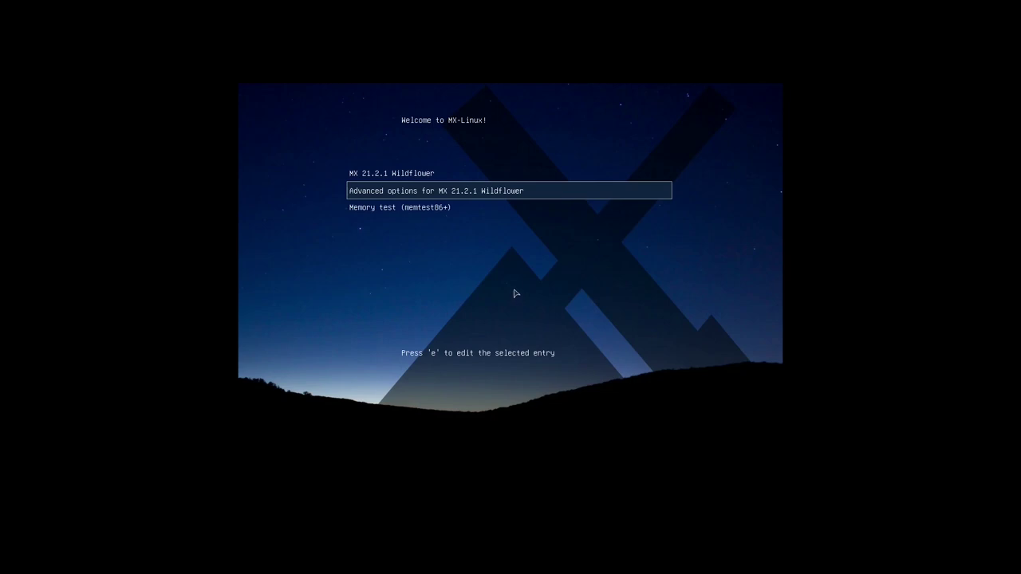
pyautogui.press('Return')
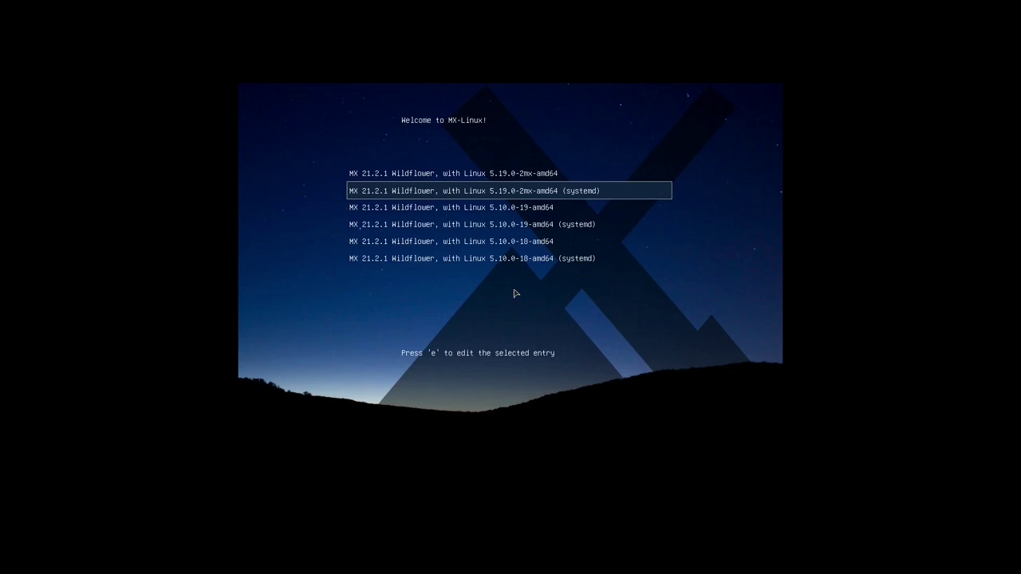
pyautogui.press('Return')
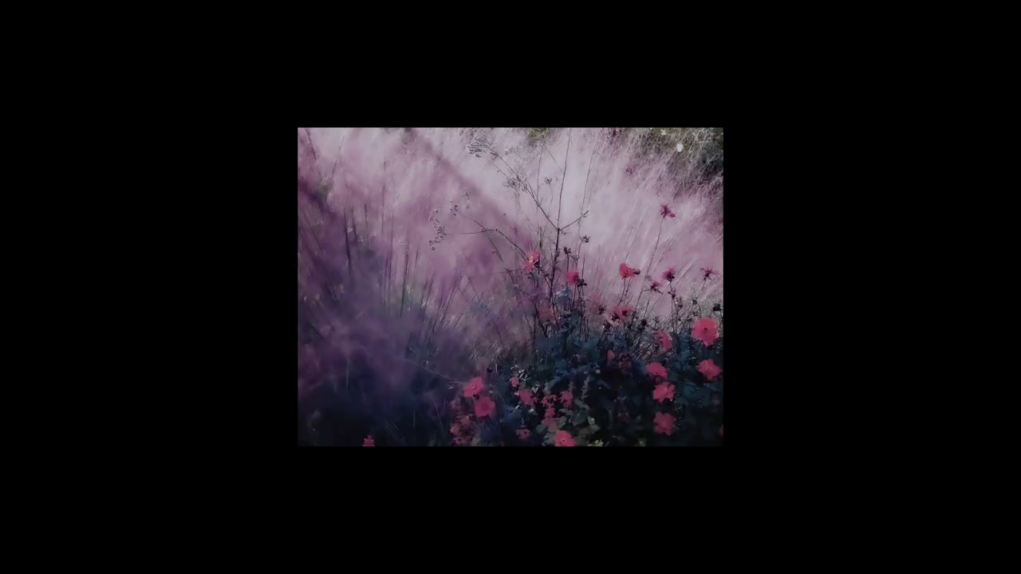
# Enter the user's password in the Passwort field and log in
pyautogui.write('od')
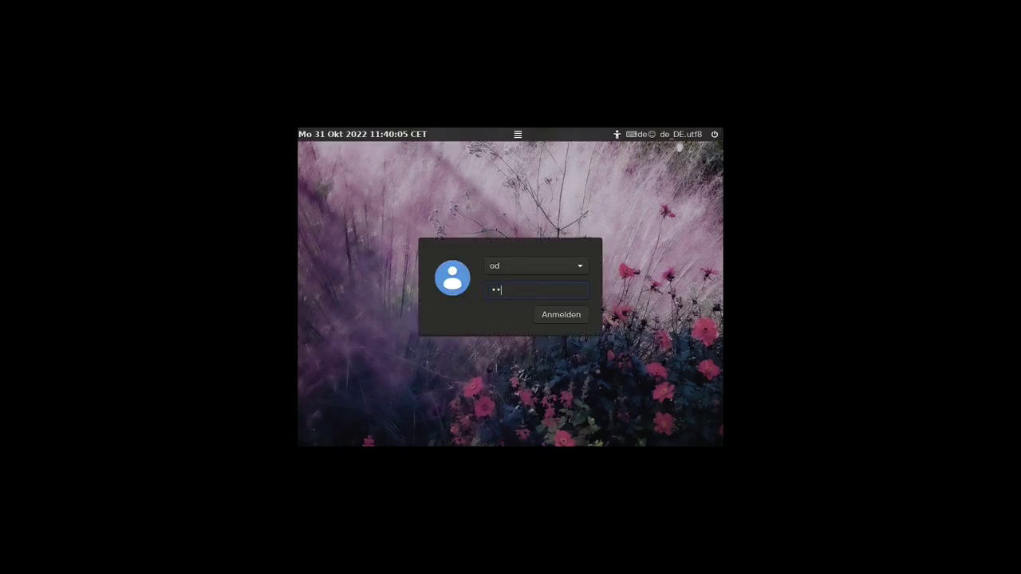
pyautogui.press('Return')
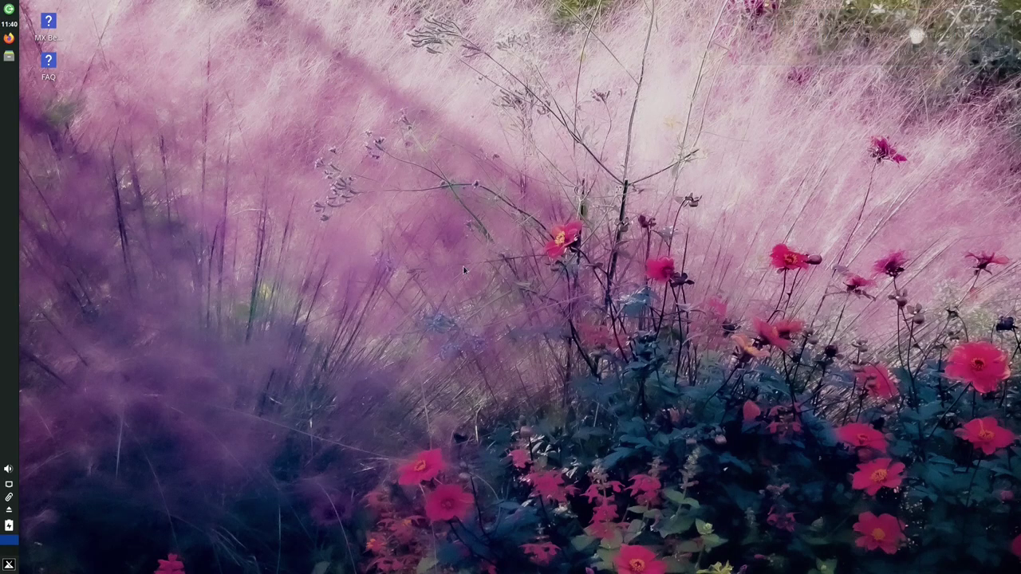
# Run uname -a in a terminal, confirm kernel 5.19.0-2mx-amd64, and close the terminal
pyautogui.hotkey('ctrl', 'alt', 't')
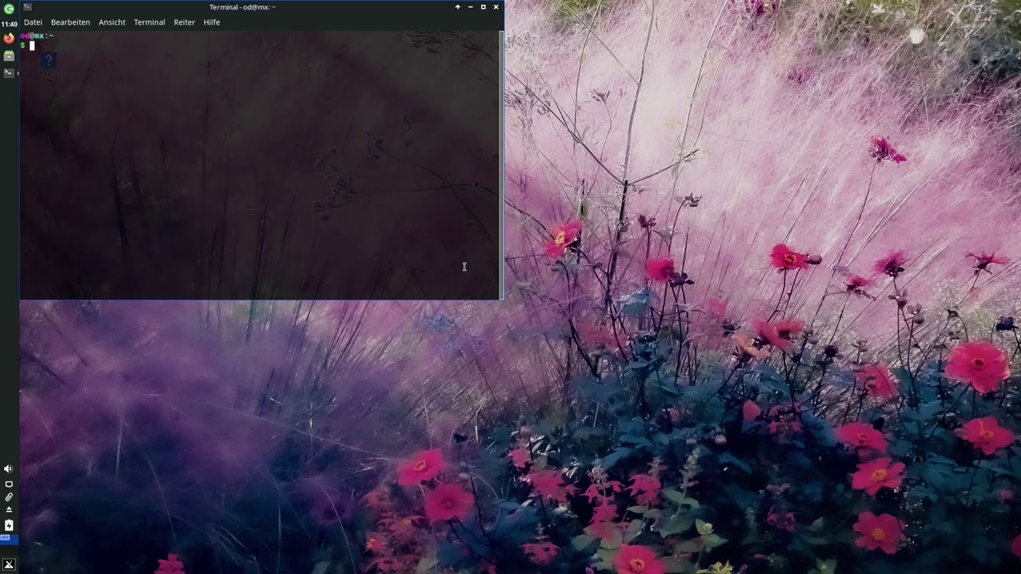
pyautogui.write('uname -a')
pyautogui.press('Return')
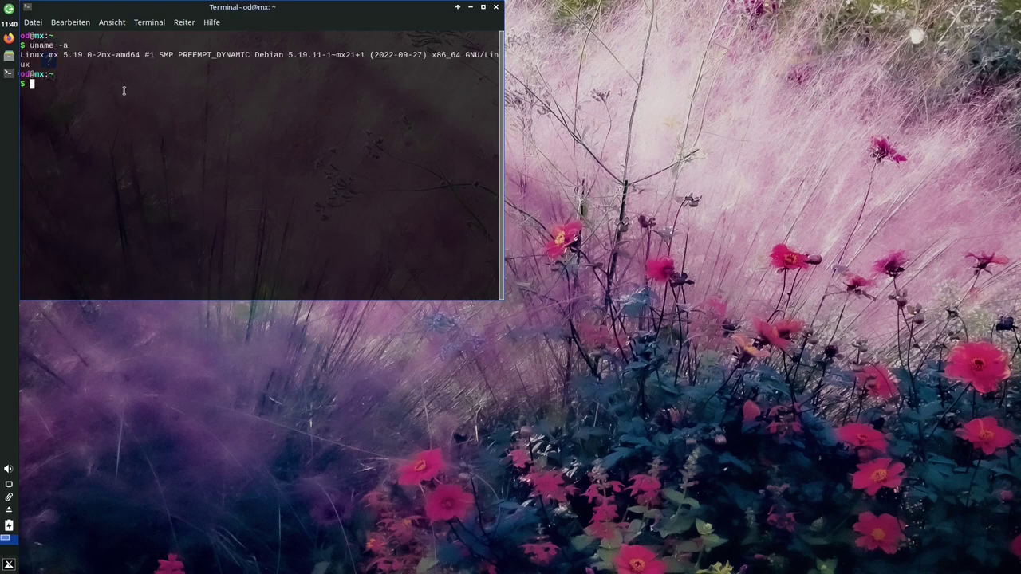
pyautogui.moveTo(64, 55); pyautogui.dragTo(142, 55)
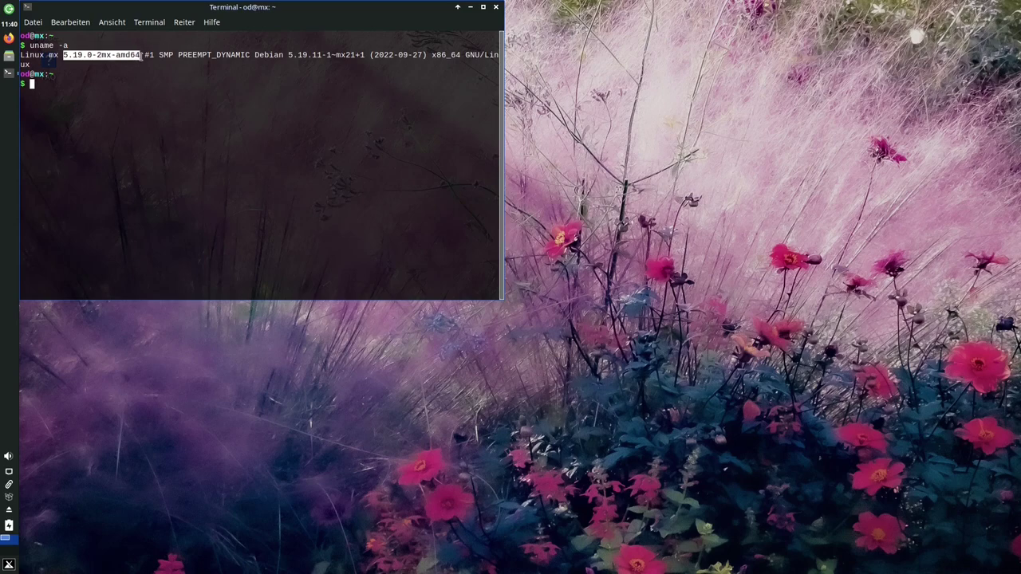
pyautogui.click(152, 76)
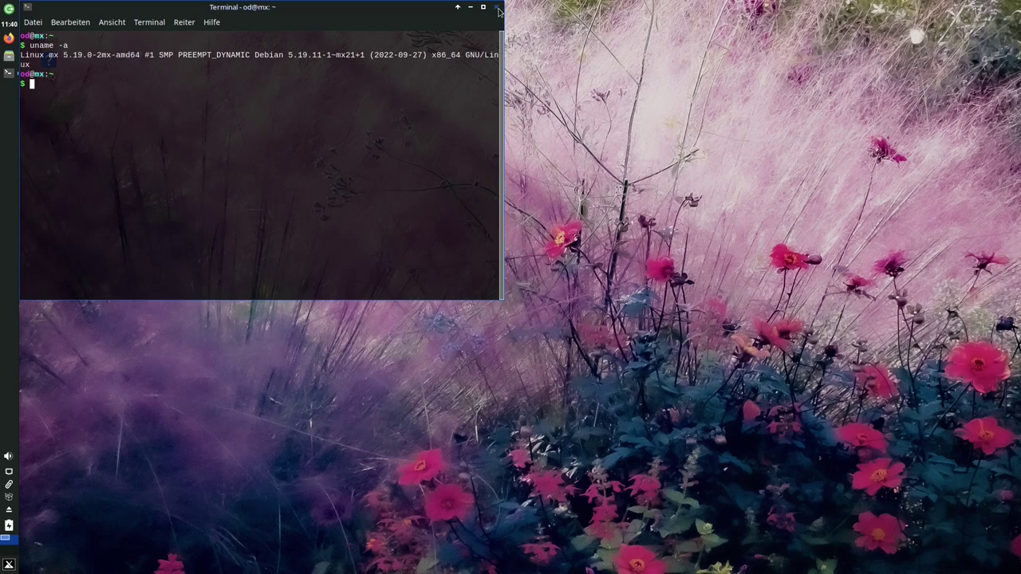
pyautogui.click(496, 7)
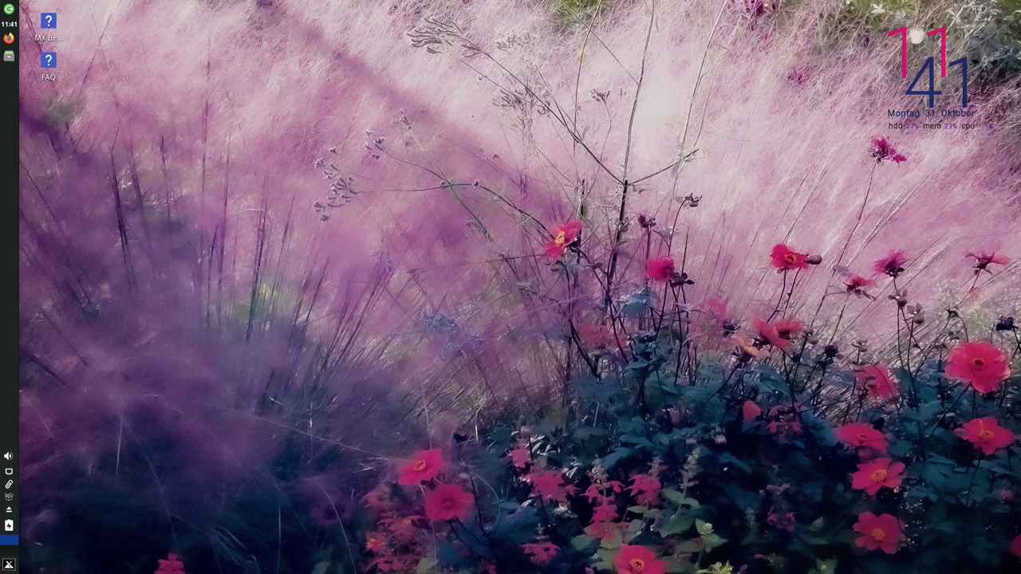
# Launch MX Cleanup via 'clean', authenticate, and list removable kernels 5.10.0-18 and 5.10.0-19
pyautogui.click(9, 564)
pyautogui.write('clean')
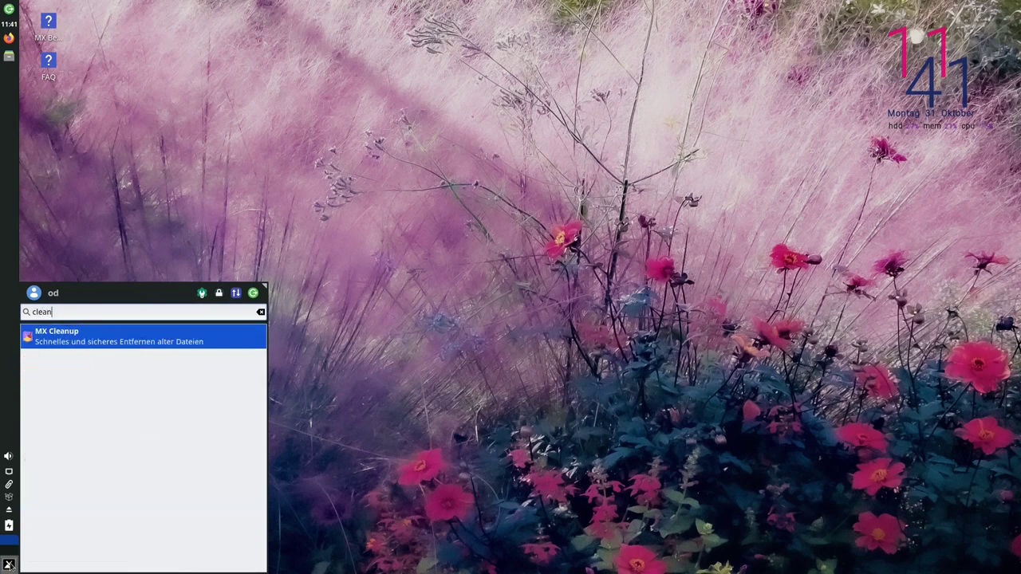
pyautogui.press('Return')
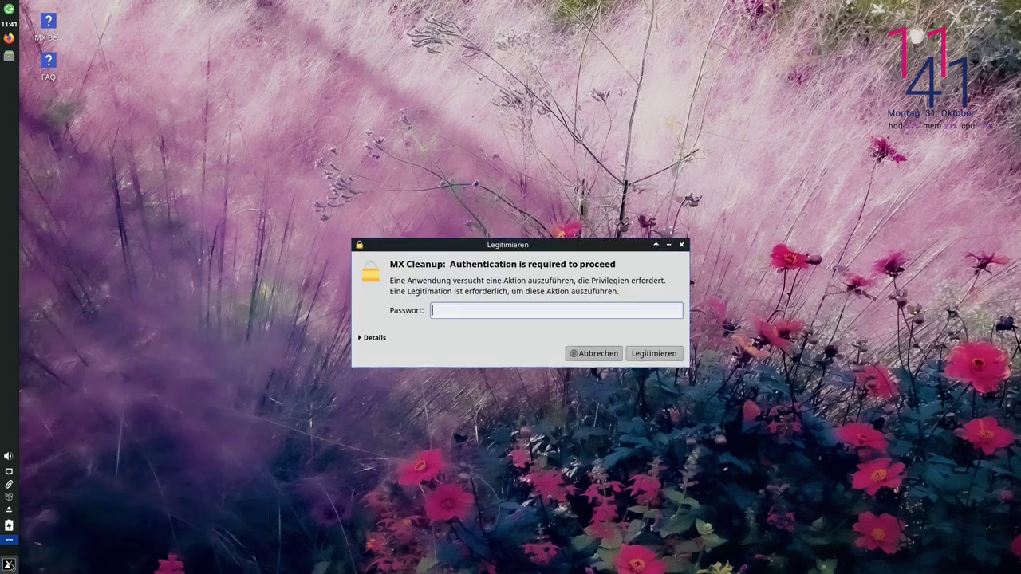
pyautogui.write('demo')
pyautogui.press('Return')
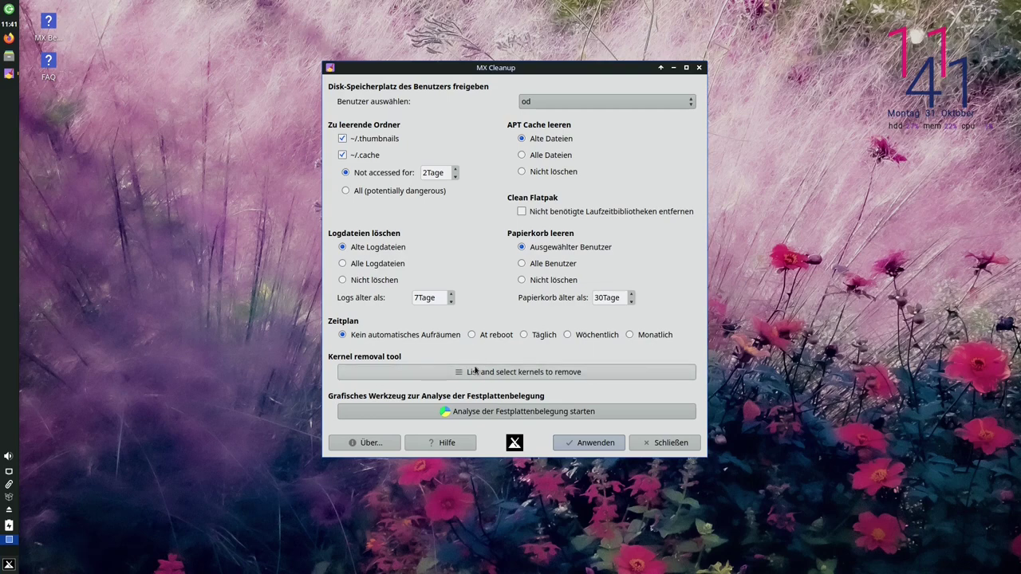
pyautogui.click(515, 375)
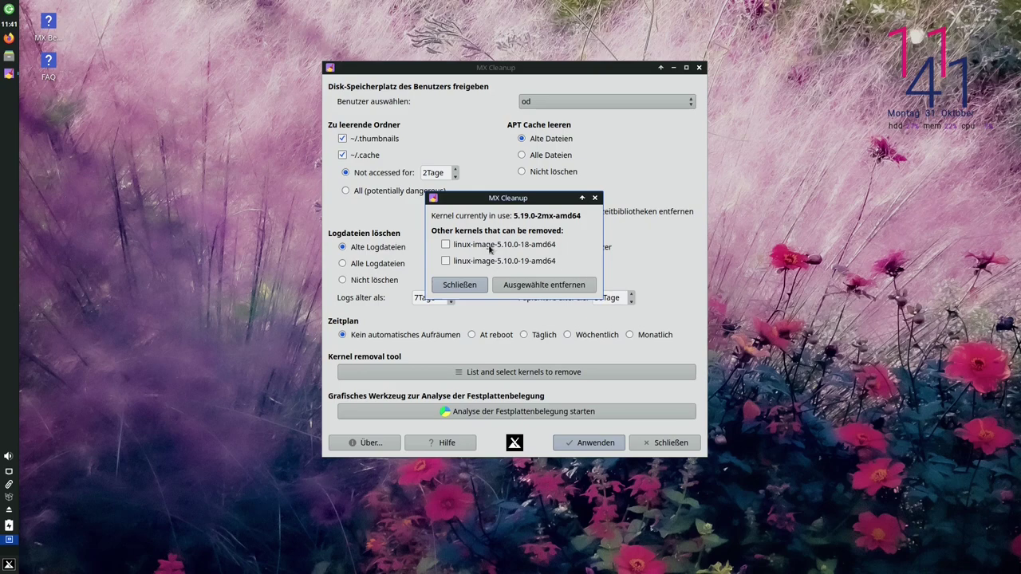
# Remove linux-image-5.10.0-18-amd64, confirming the package removal with j in the terminal
pyautogui.click(446, 245)
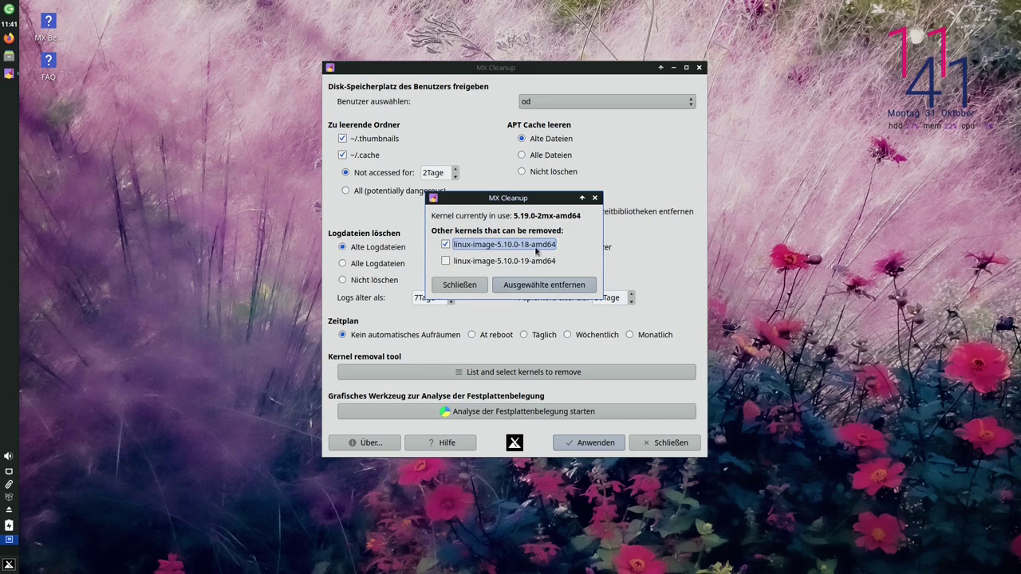
pyautogui.click(543, 287)
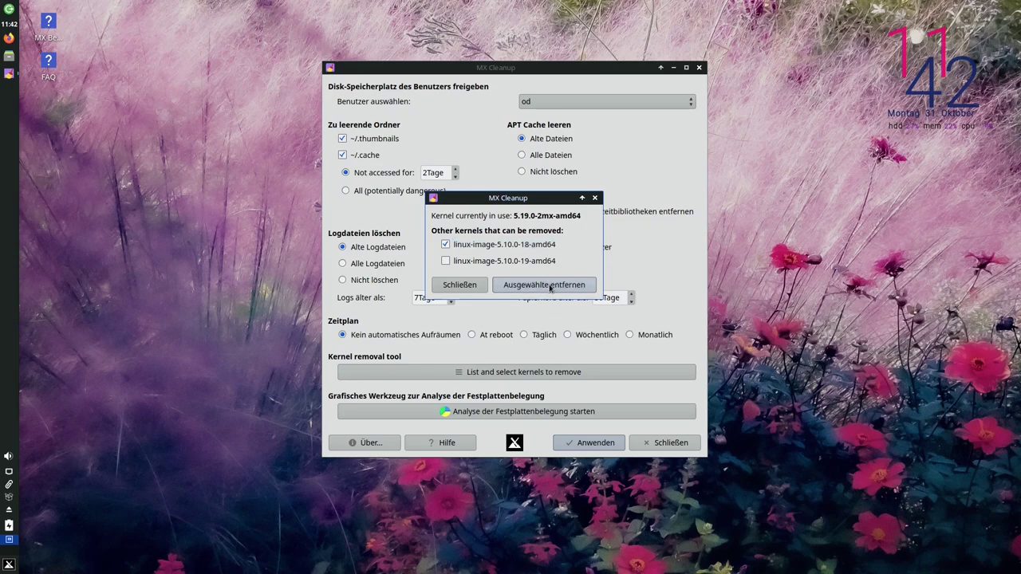
pyautogui.click(549, 285)
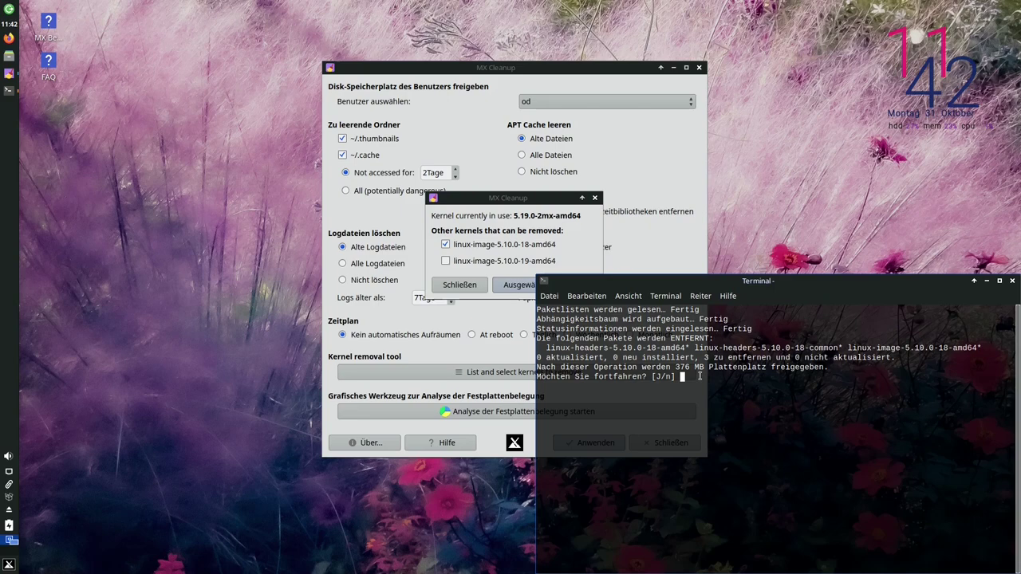
pyautogui.write('j')
pyautogui.press('Return')
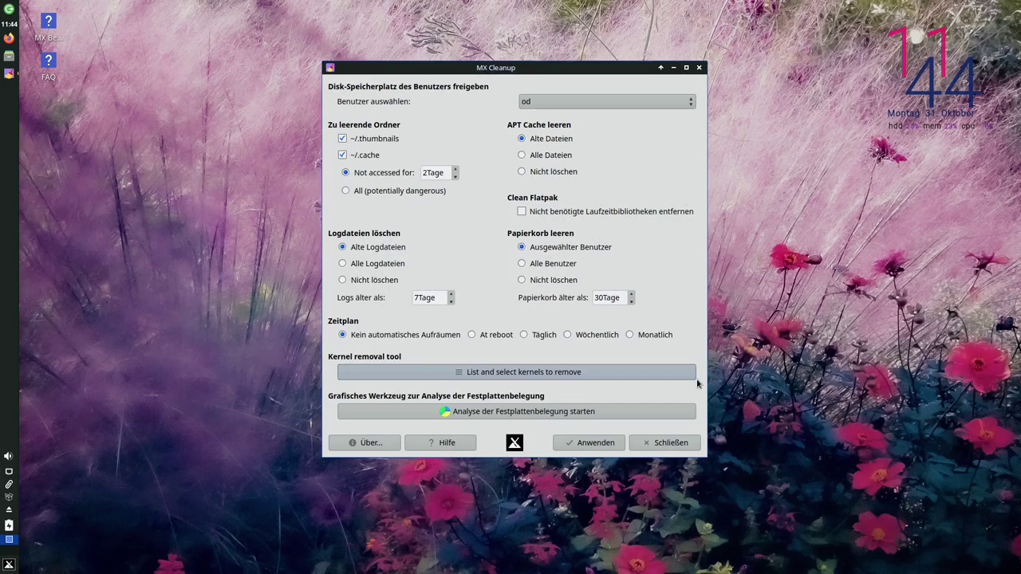
# Recheck the kernel list showing only 5.10.0-19 removable, then close MX Cleanup
pyautogui.click(536, 375)
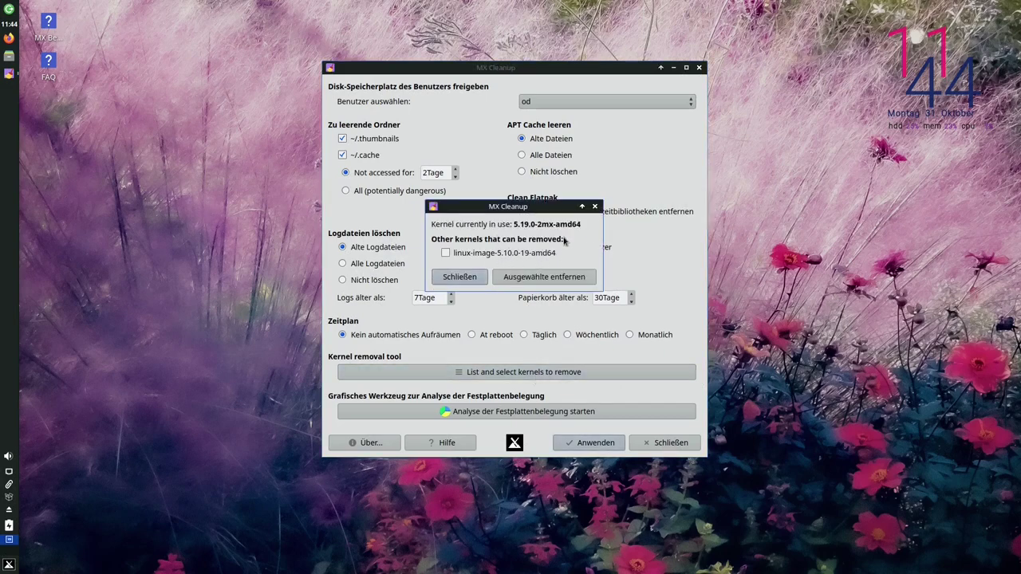
pyautogui.click(594, 207)
pyautogui.click(667, 443)
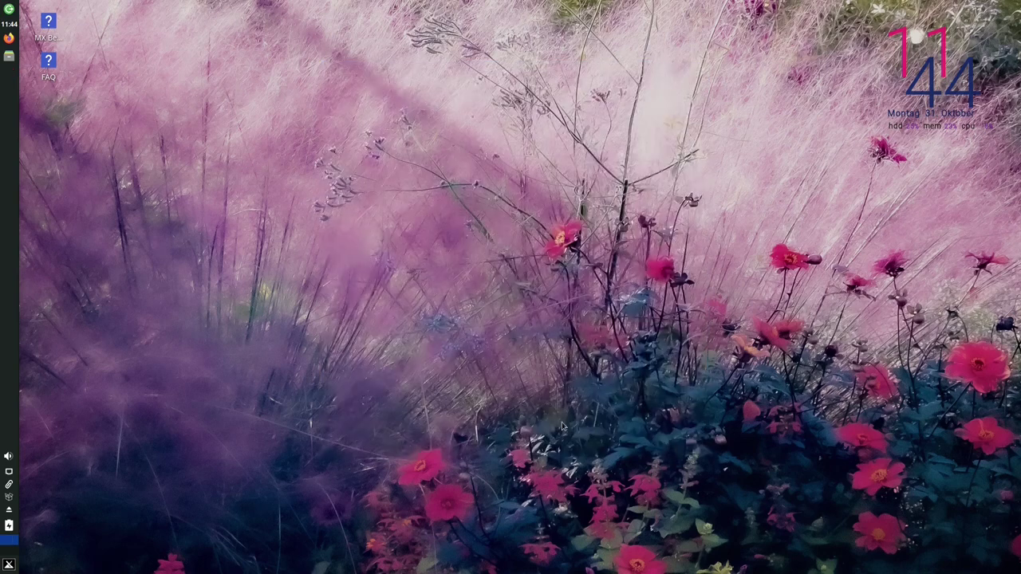
# Restart the computer via the Whisker menu's logout options (Neustarten)
pyautogui.click(10, 564)
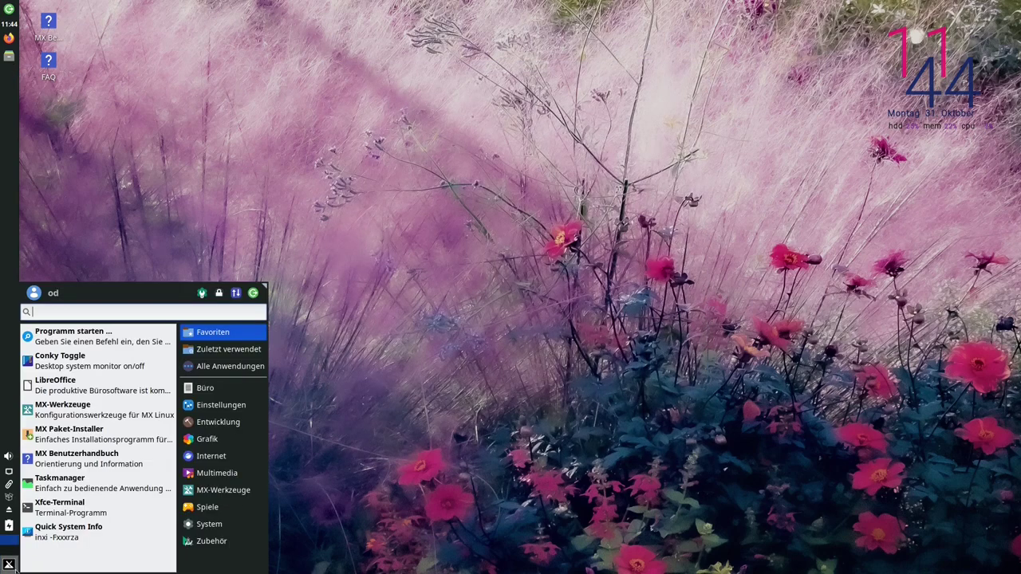
pyautogui.click(252, 293)
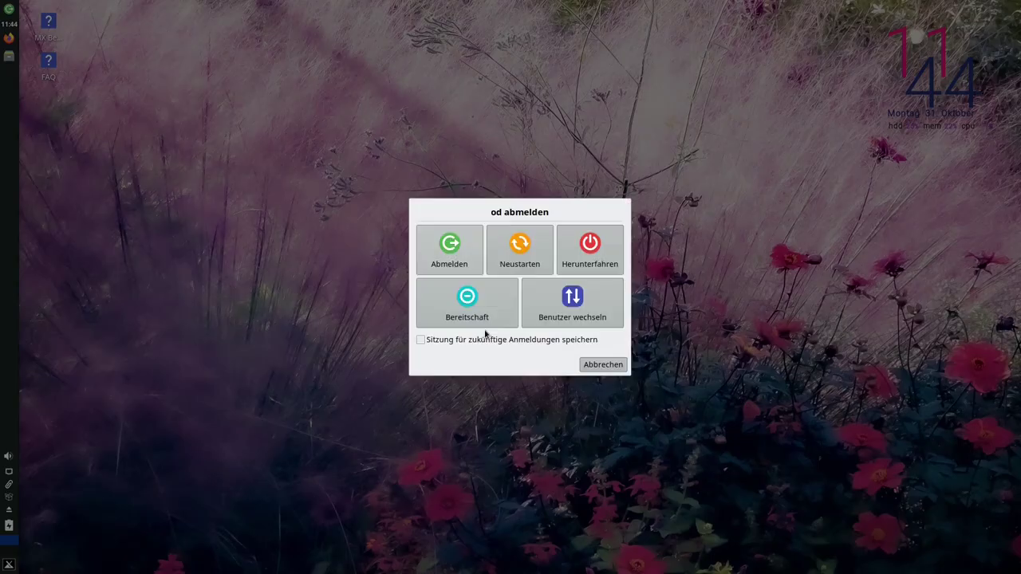
pyautogui.click(528, 255)
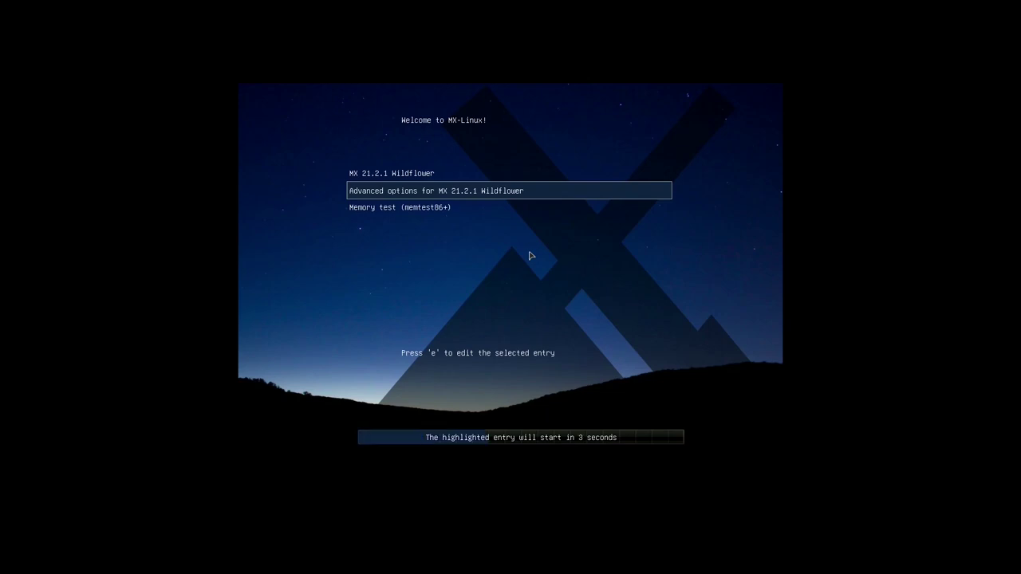
# From the GRUB advanced options for MX 21.2.1 Wildflower, boot Linux 5.19.0-2mx-amd64 (systemd)
pyautogui.press('Return')
pyautogui.press('Up')
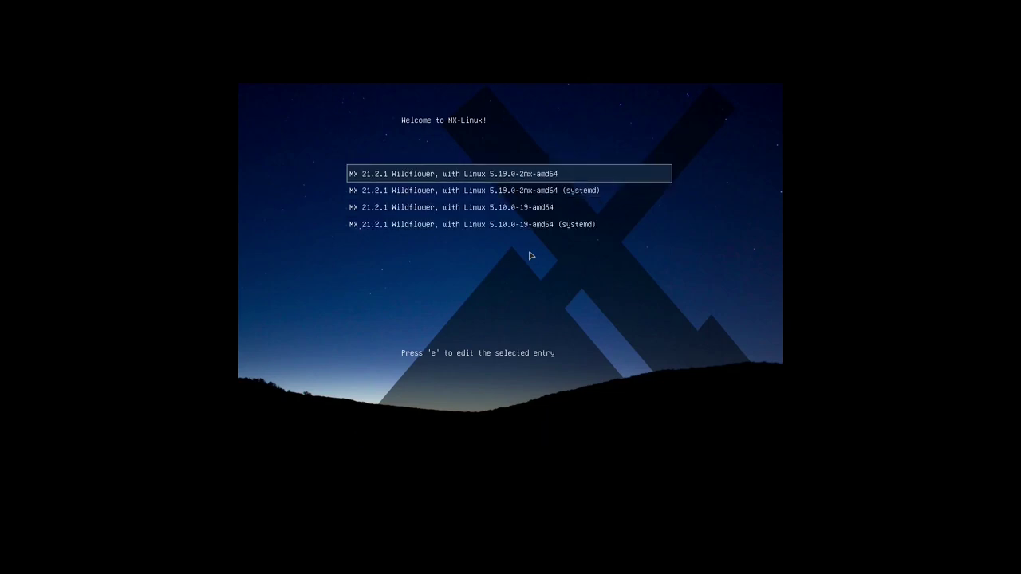
pyautogui.press('Down')
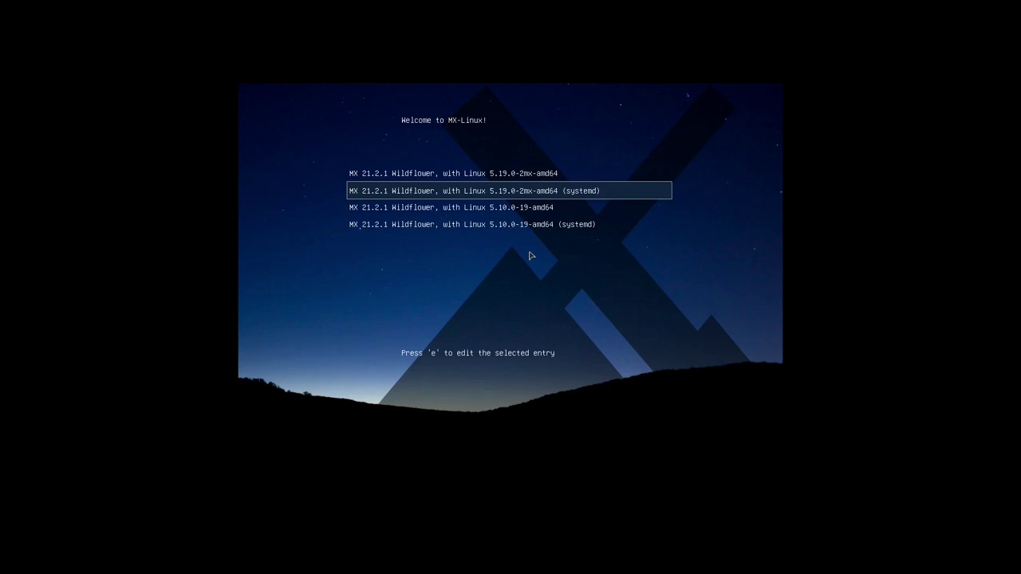
pyautogui.press('Up')
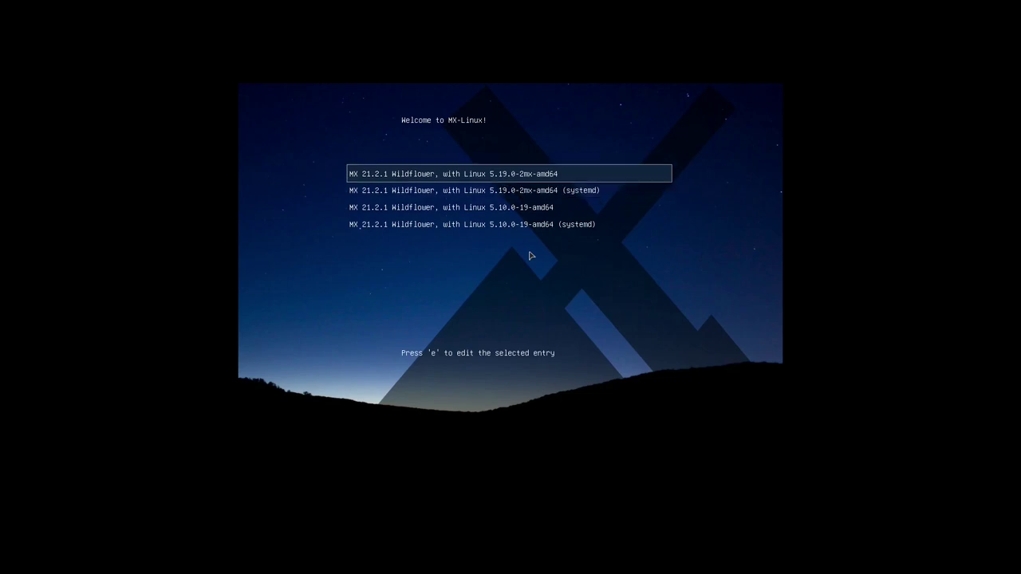
pyautogui.press('Down')
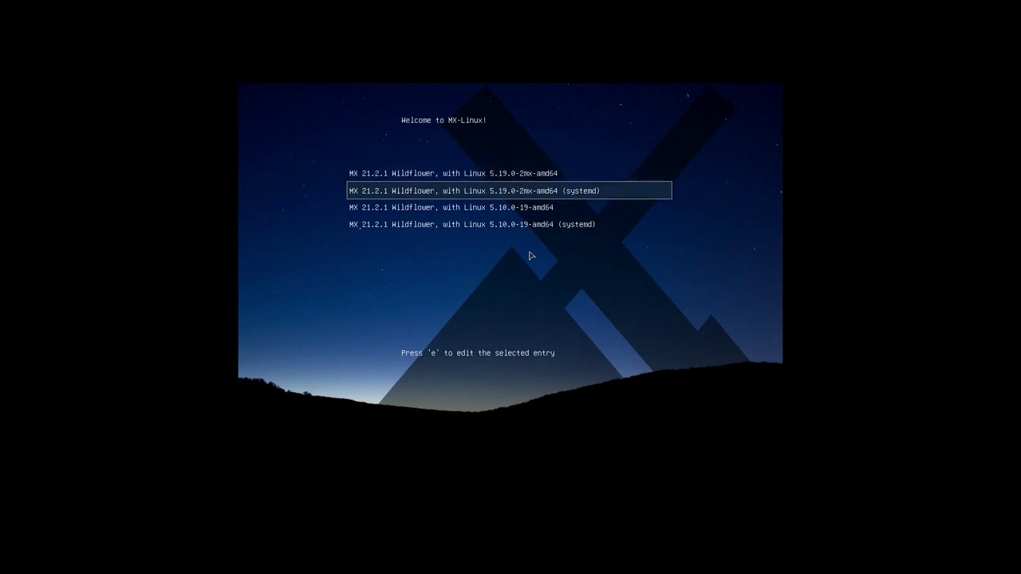
pyautogui.press('Down')
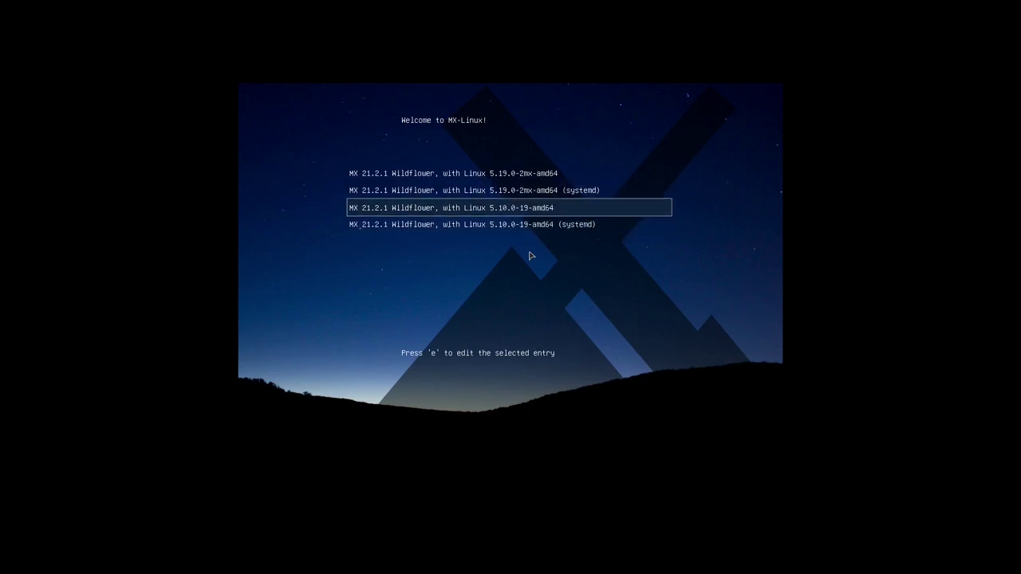
pyautogui.press('Up')
pyautogui.press('Down')
pyautogui.press('Up')
pyautogui.press('Up')
pyautogui.press('Down')
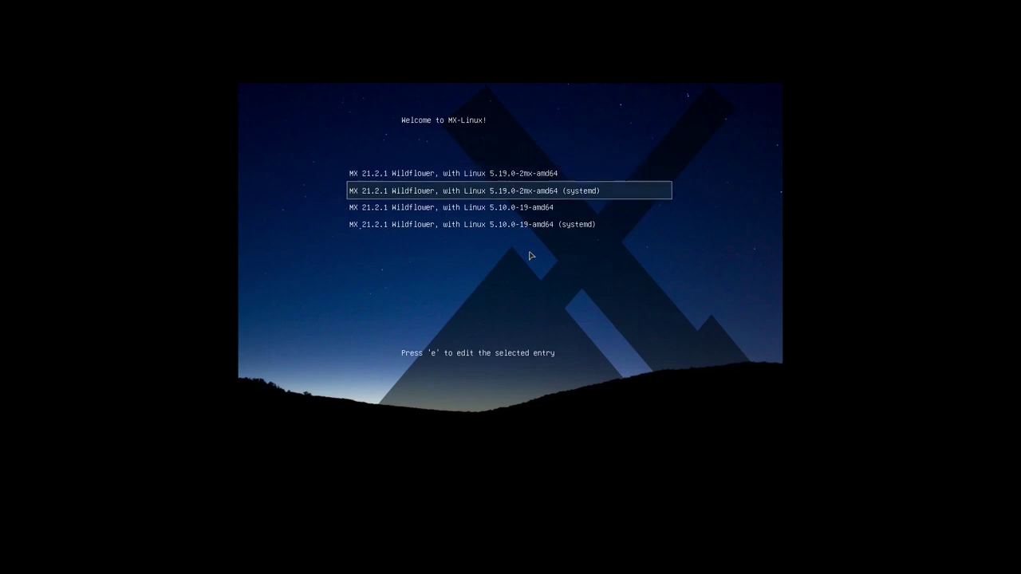
pyautogui.press('Return')
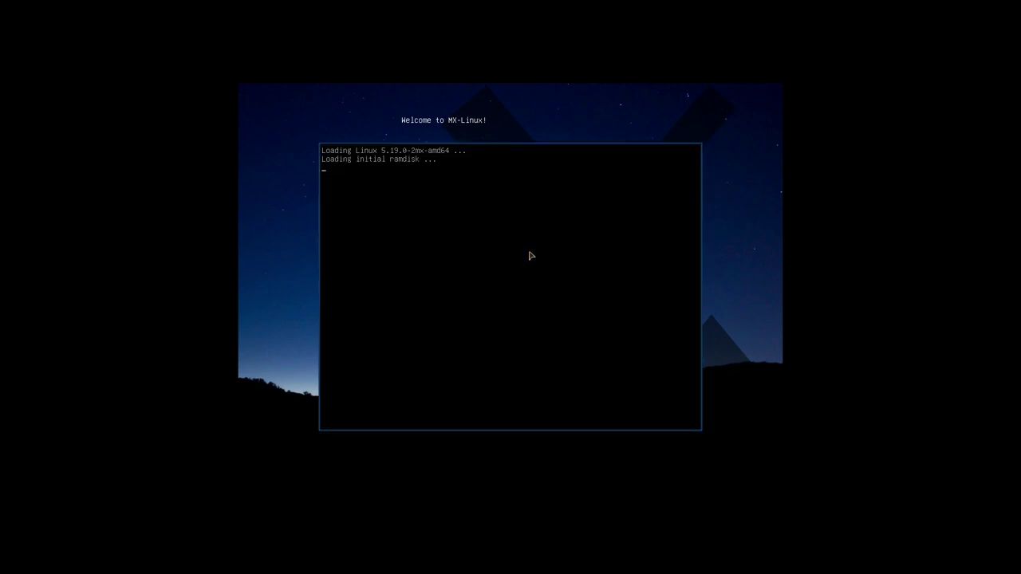